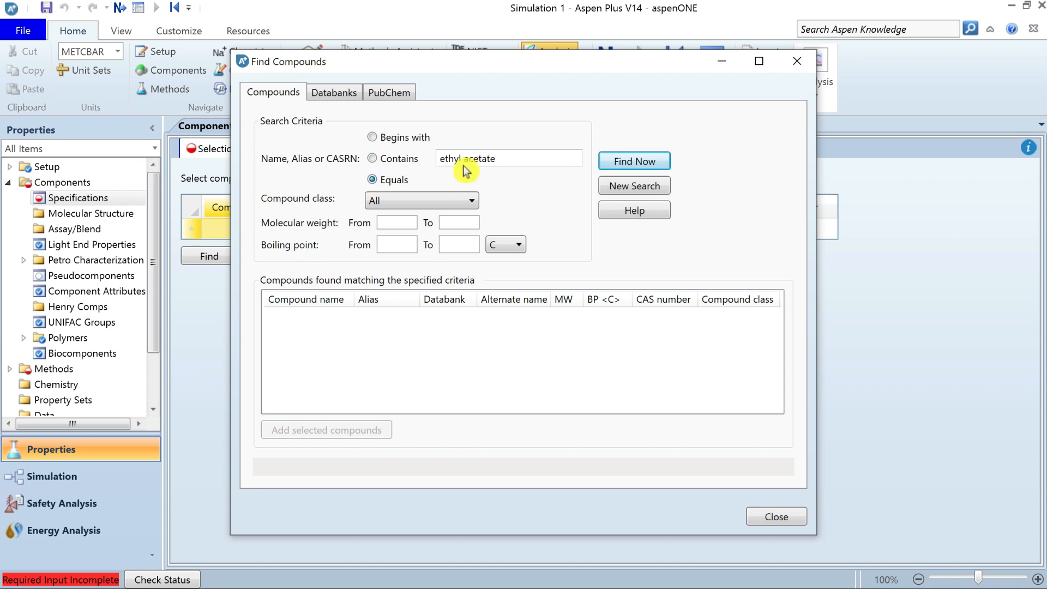
- Search the databanks for ethyl acetate and add ETHYL-ACETATE to the component list
click(627, 165)
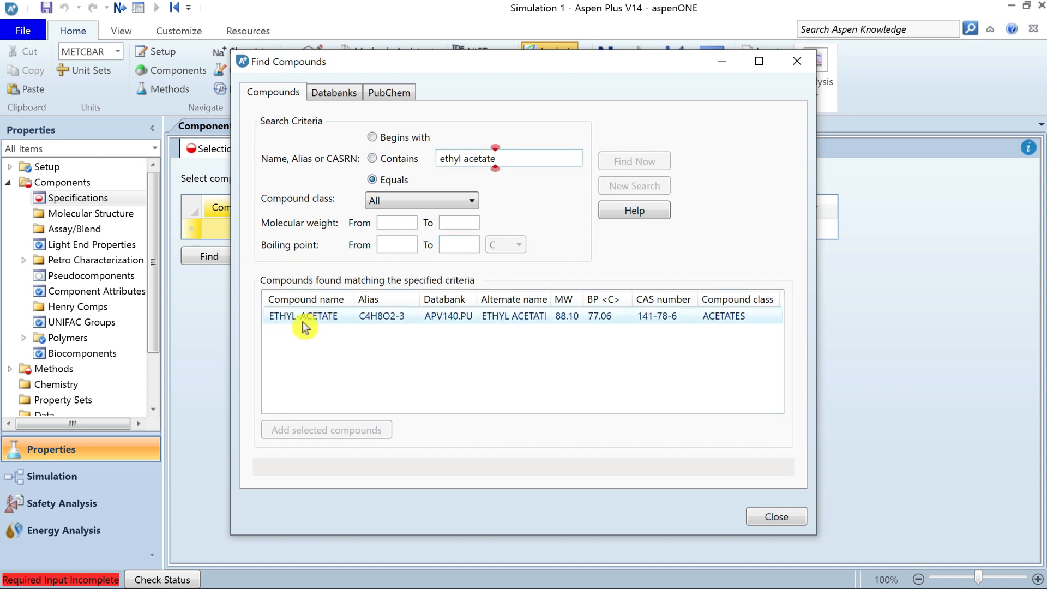
click(303, 317)
click(336, 436)
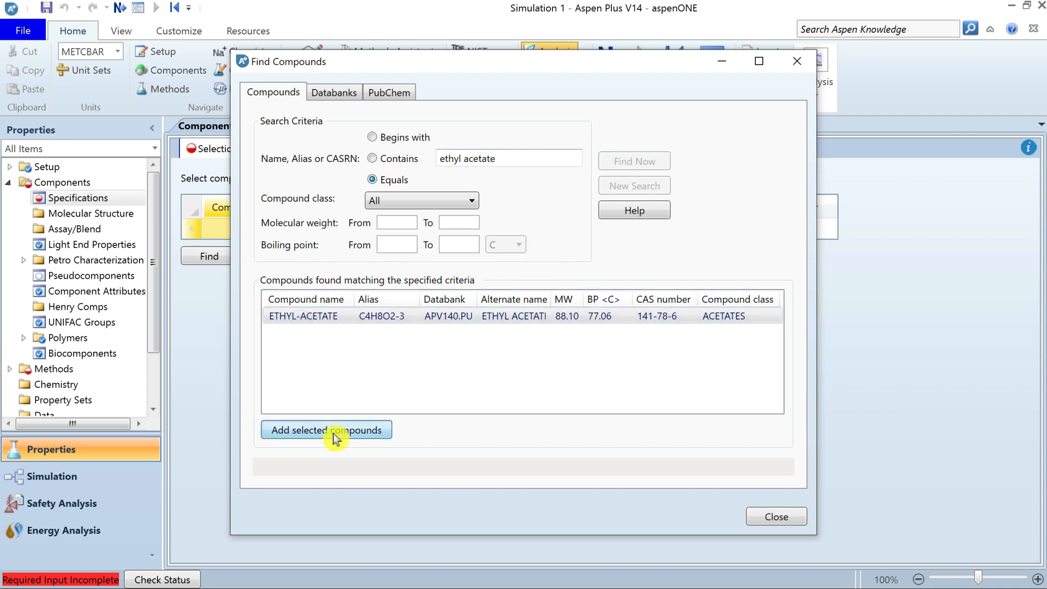
- Search for ethanol and add it to the component list as an additional component, keeping ethyl acetate
drag(495, 158, 438, 159)
key(BackSpace)
text(ethanol)
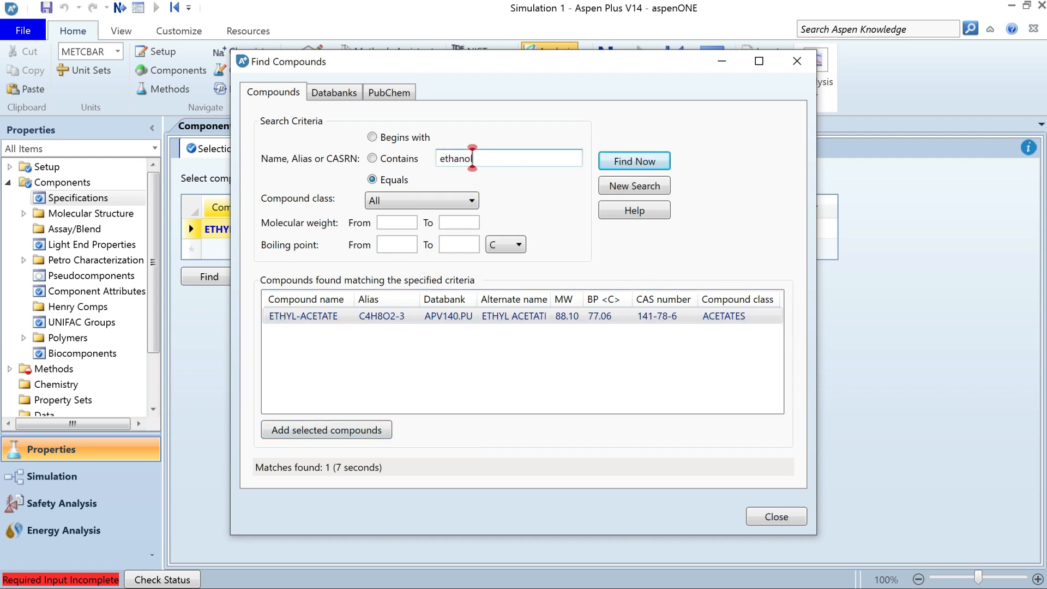
key(Return)
click(304, 431)
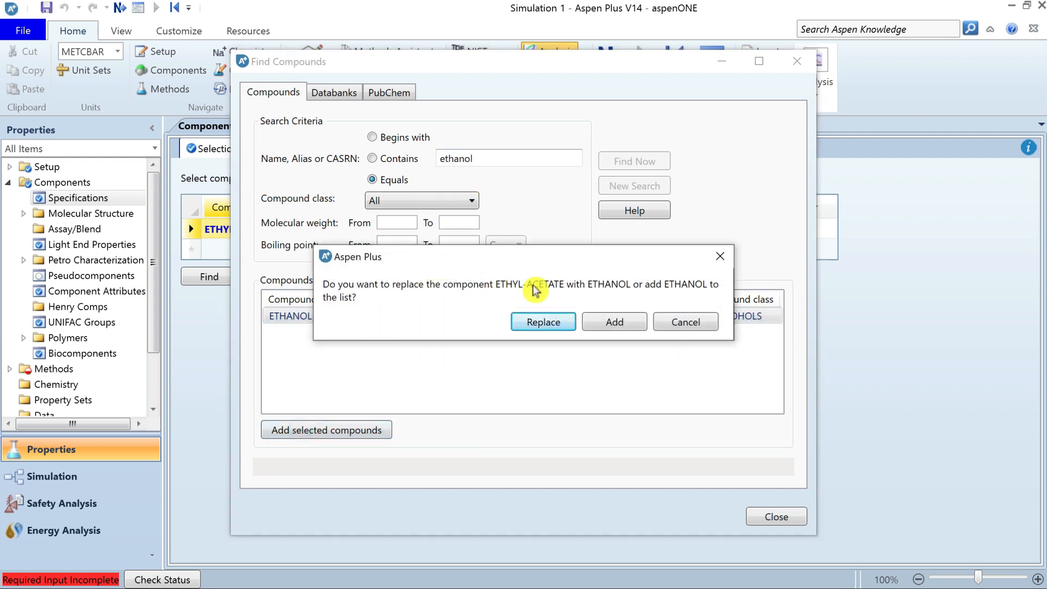
click(605, 321)
- Search for water, add it to the component list as an additional component, and close the compound search
click(457, 158)
text(water)
key(Return)
click(303, 431)
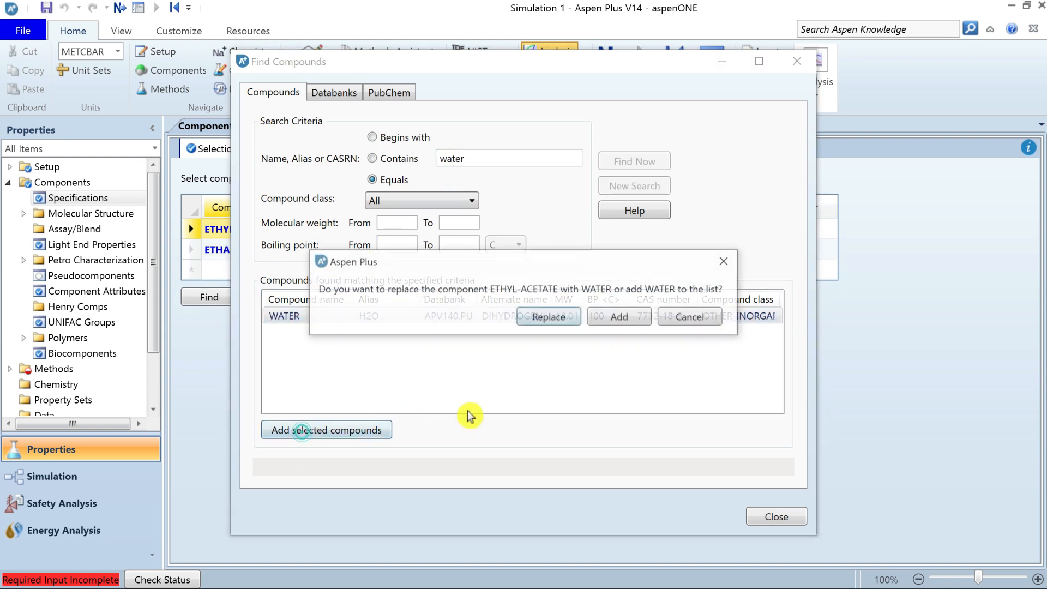
click(622, 321)
click(778, 516)
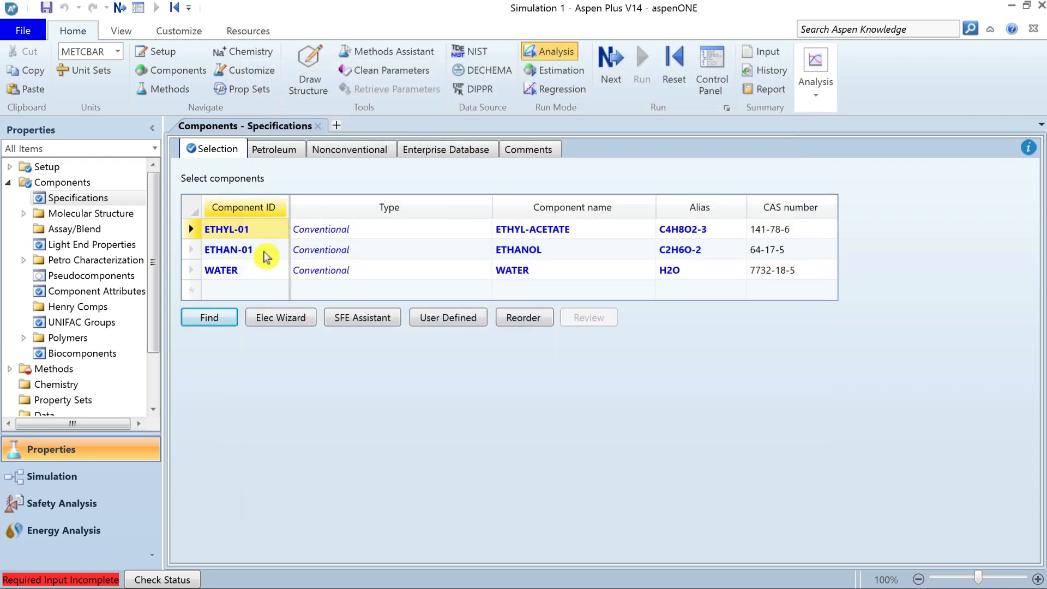
- Rename the component ID of ethyl acetate to E-ACETAT
click(257, 229)
text(E)
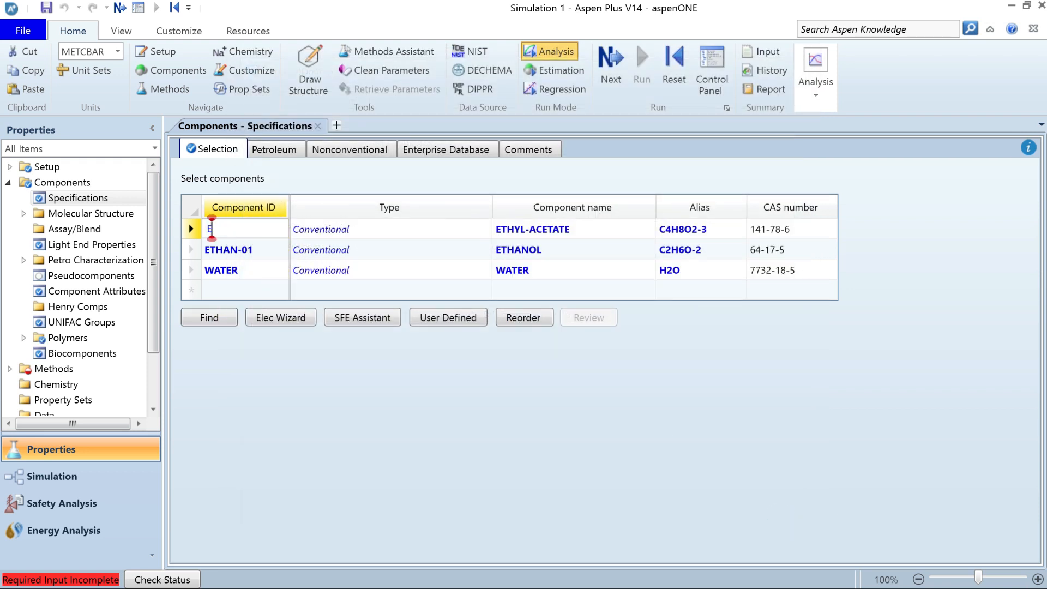
text(-ACETAT)
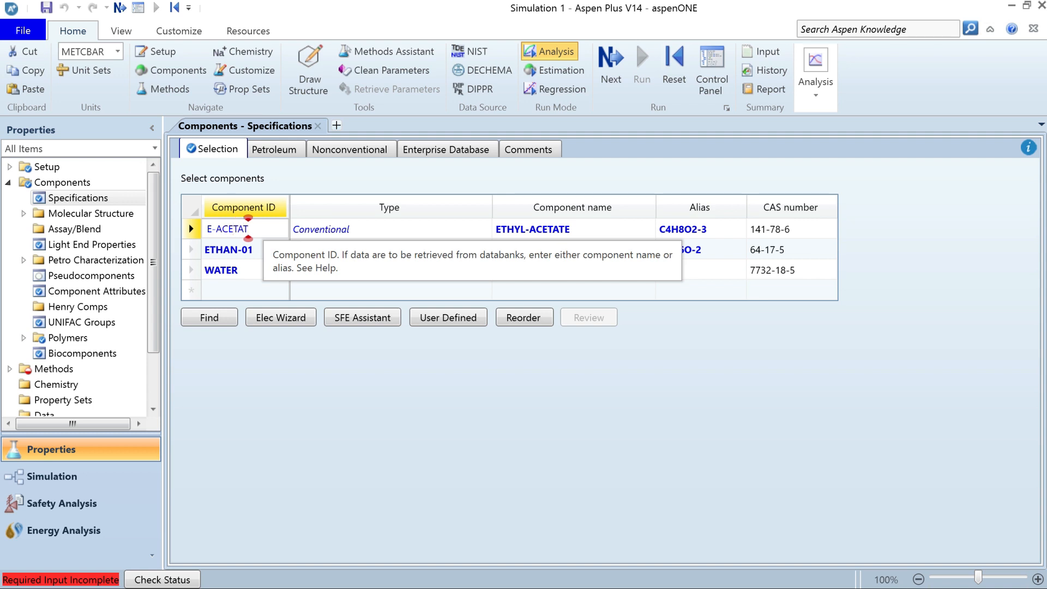
key(Return)
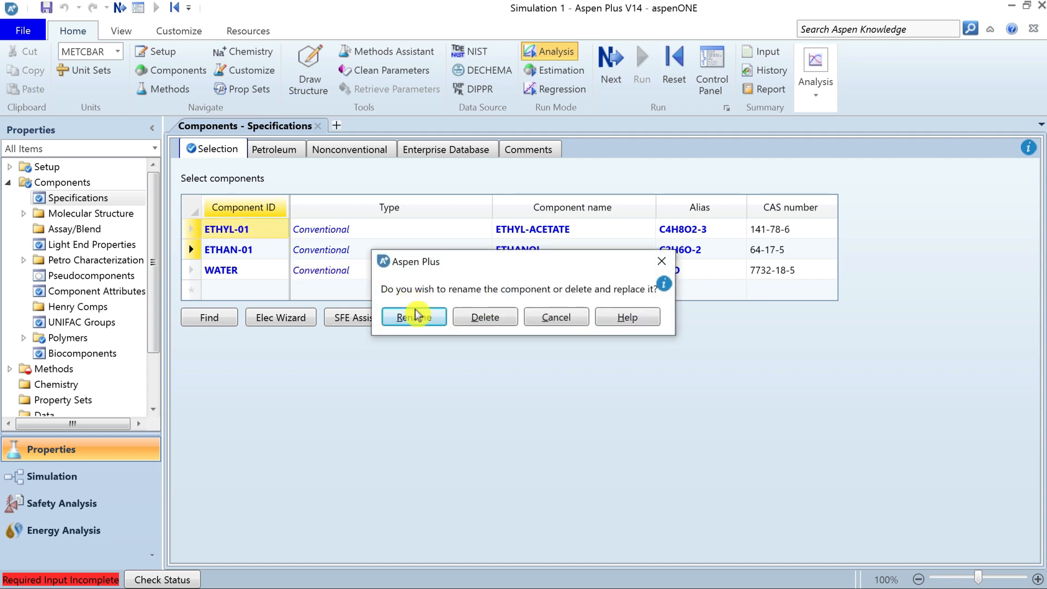
click(415, 319)
- Rename the component ID of ethanol to ETHANOL
click(249, 256)
text(ET)
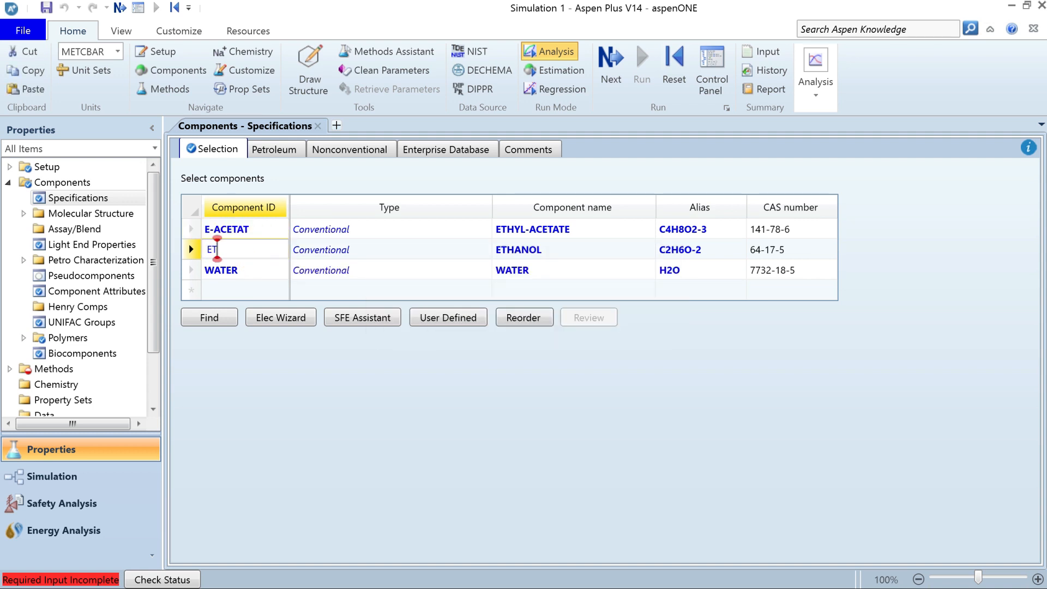
text(HANOL)
key(Return)
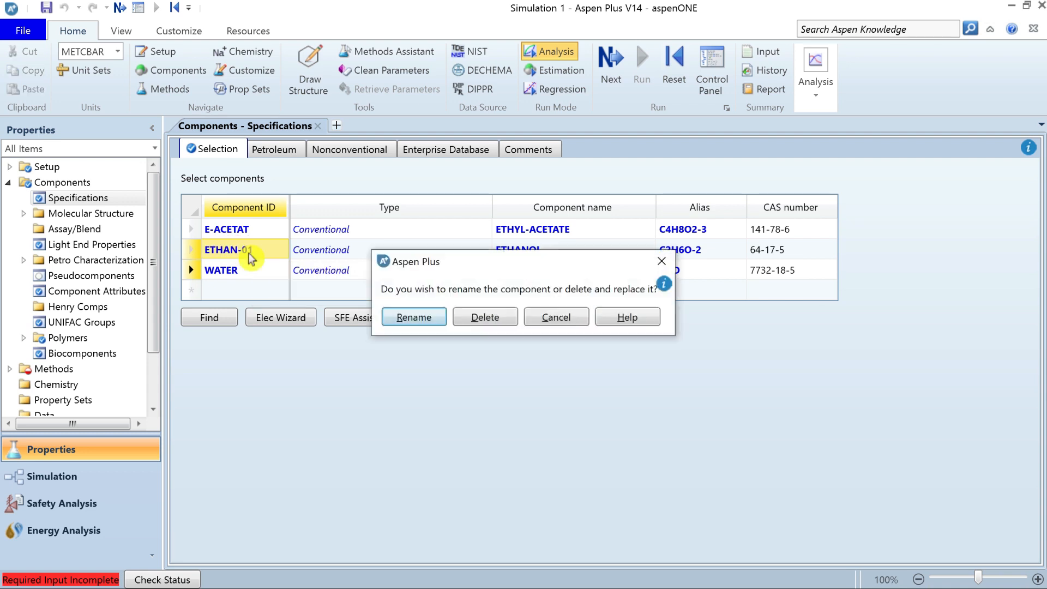
click(425, 320)
- Go to the methods specifications and set the global property method to NRTL-HOC
click(119, 10)
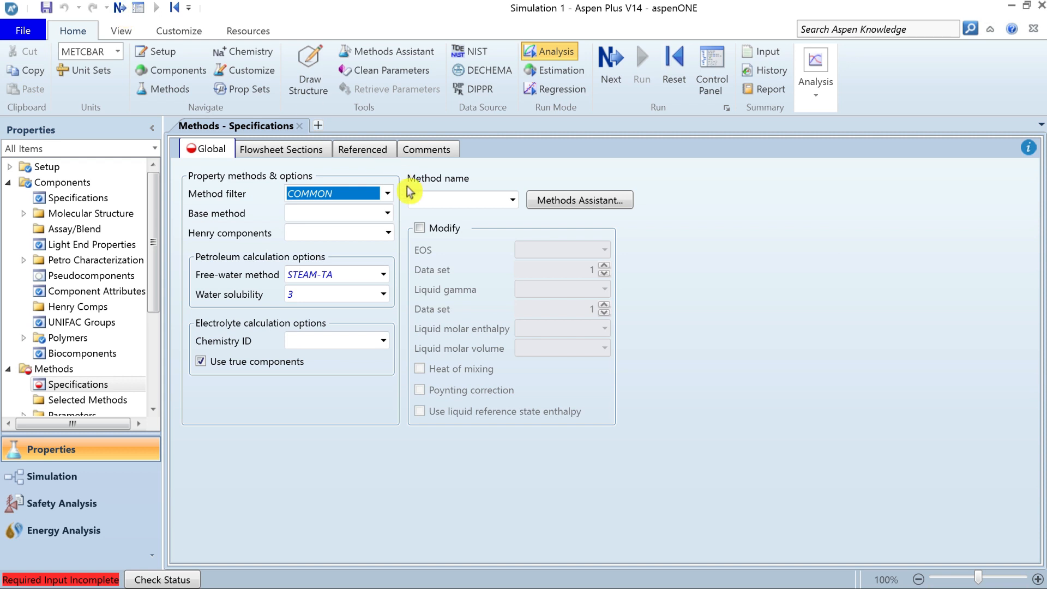
click(438, 204)
key(n)
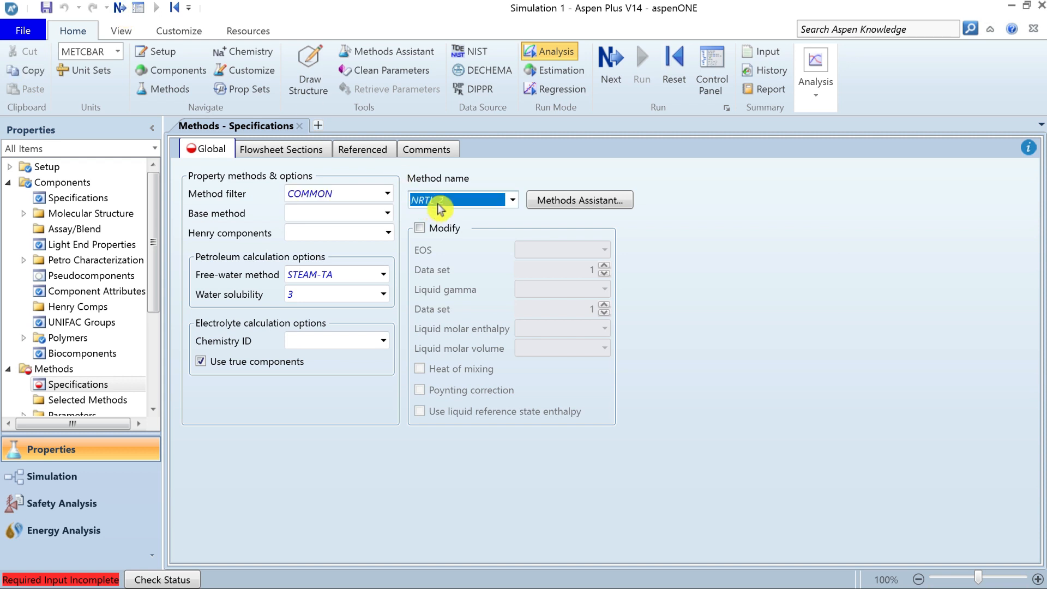
key(Down)
key(Return)
- Accept the HOCETA-1 and NRTL-1 binary interaction parameters and run the properties calculation
click(120, 8)
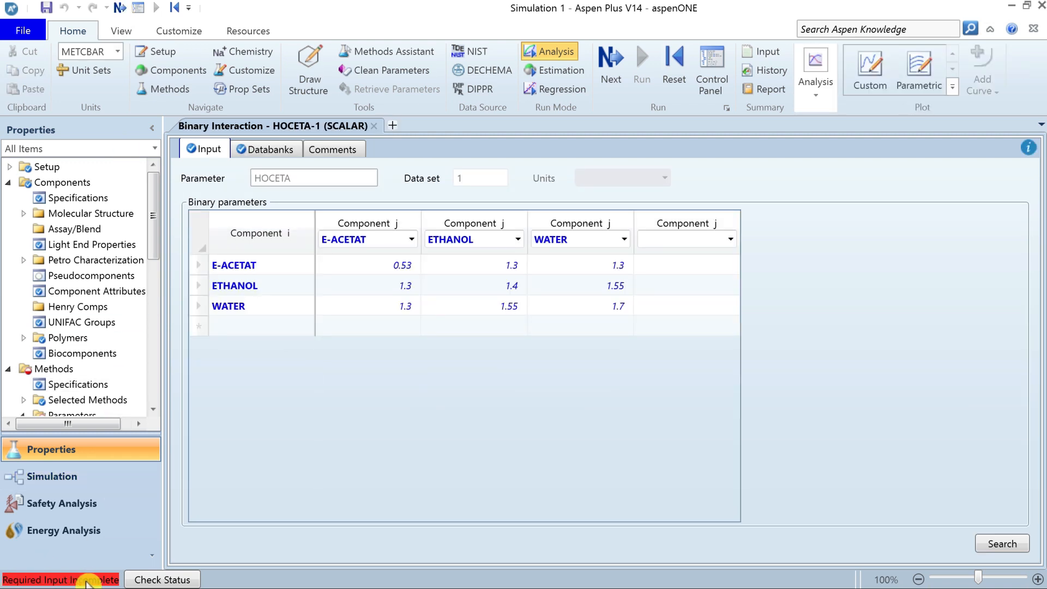
click(118, 10)
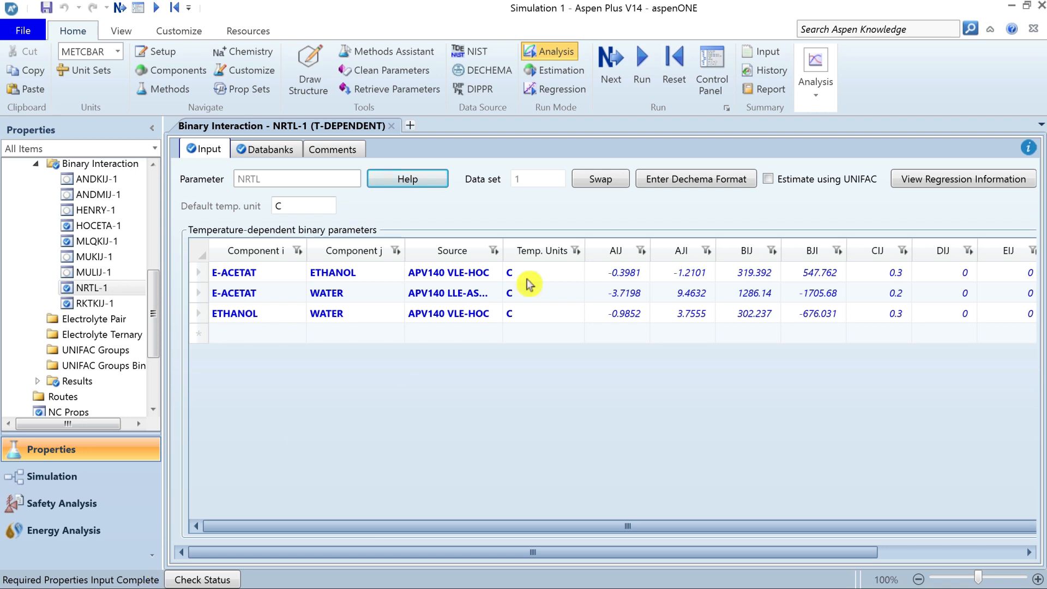
click(643, 64)
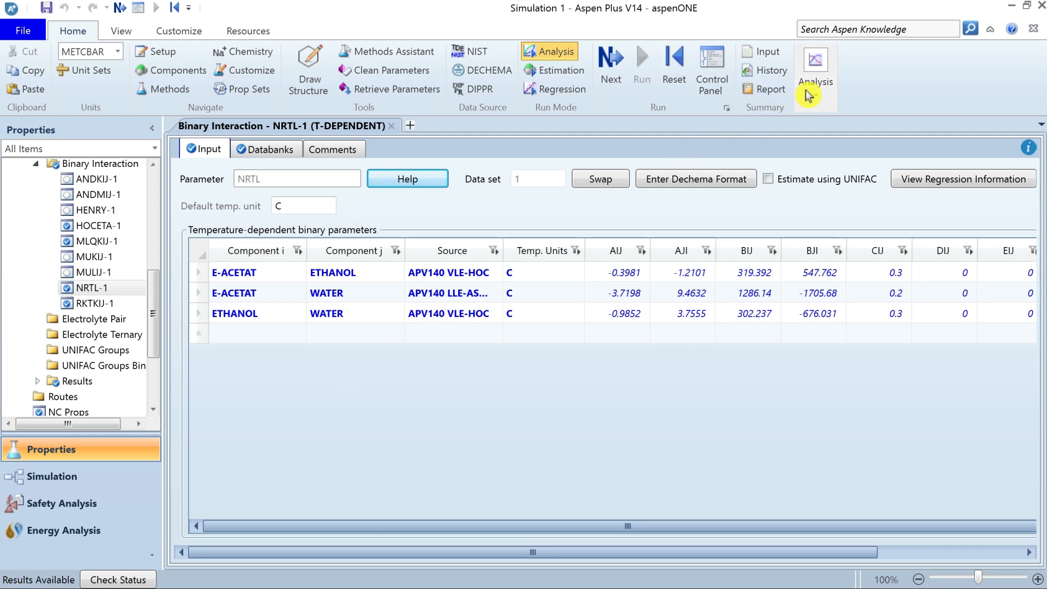
- Start a ternary diagram analysis and choose to find azeotropes, opening the azeotrope search
click(818, 101)
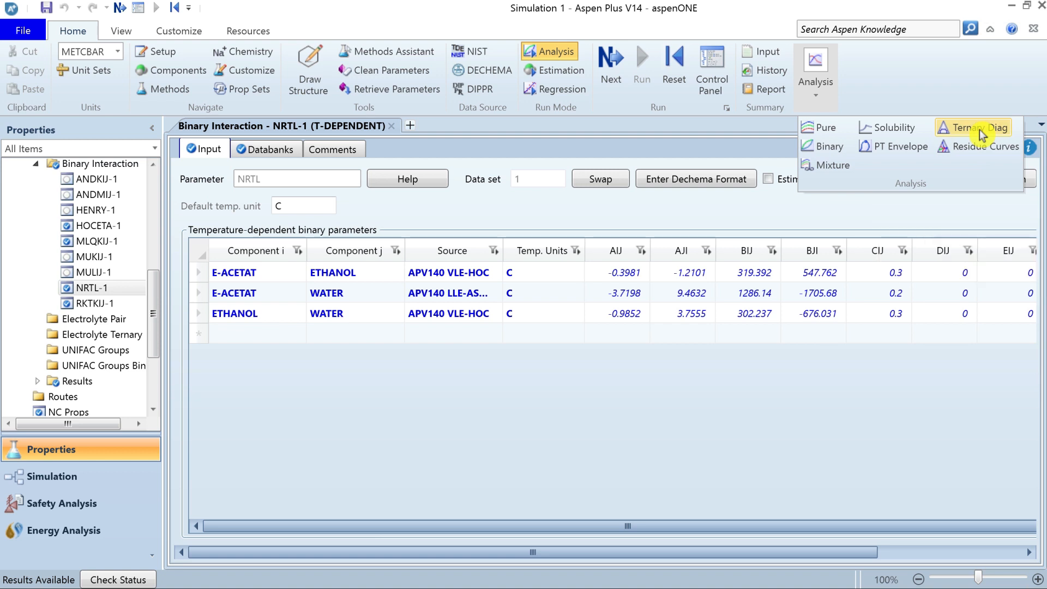
click(979, 129)
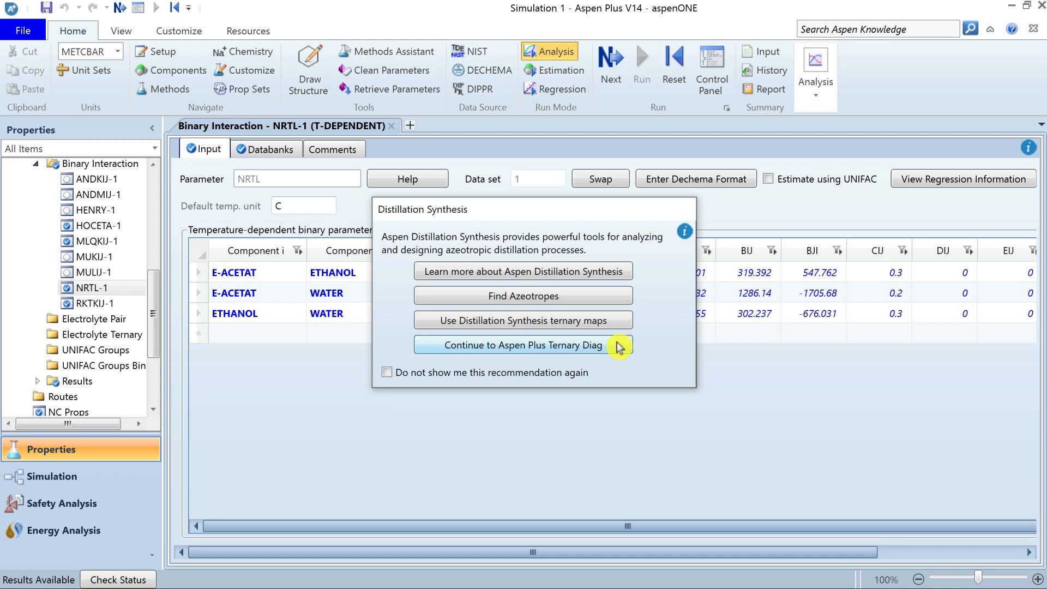
click(591, 300)
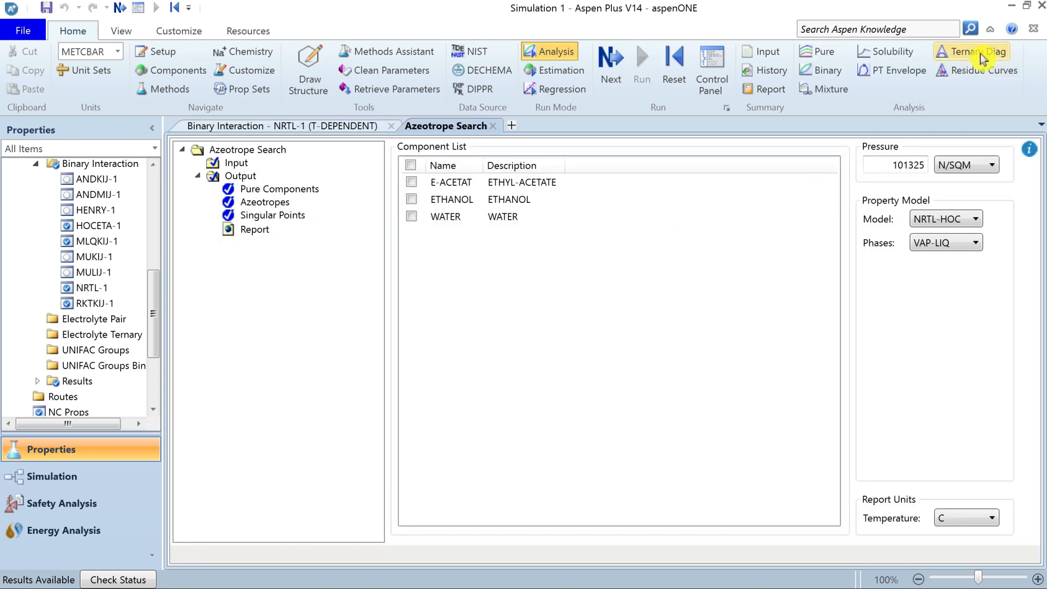
- Open the Aspen Plus ternary diagram input, and also open the Distillation Synthesis ternary maps
click(980, 54)
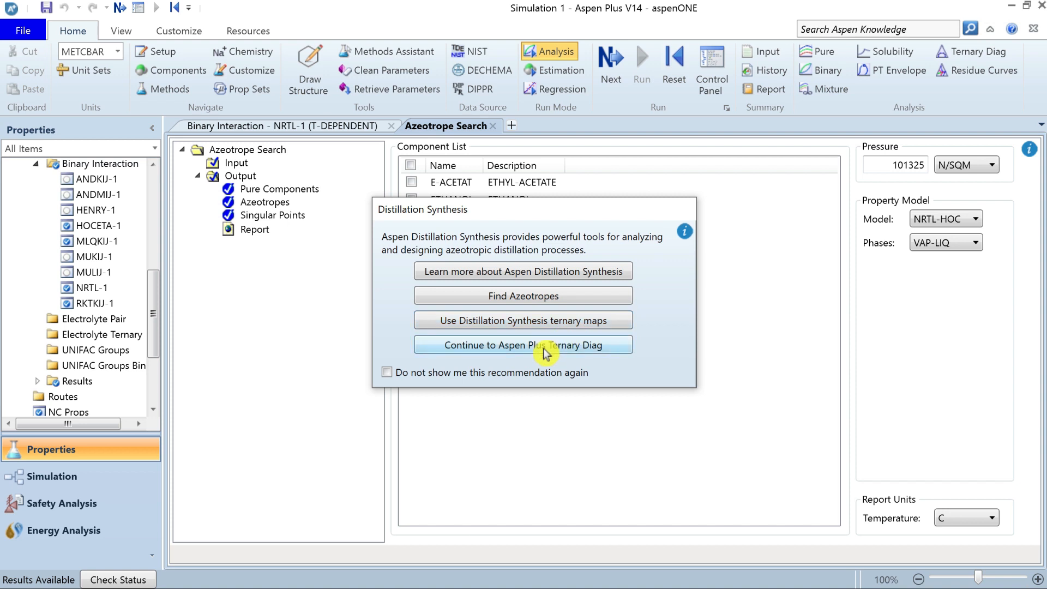
click(545, 346)
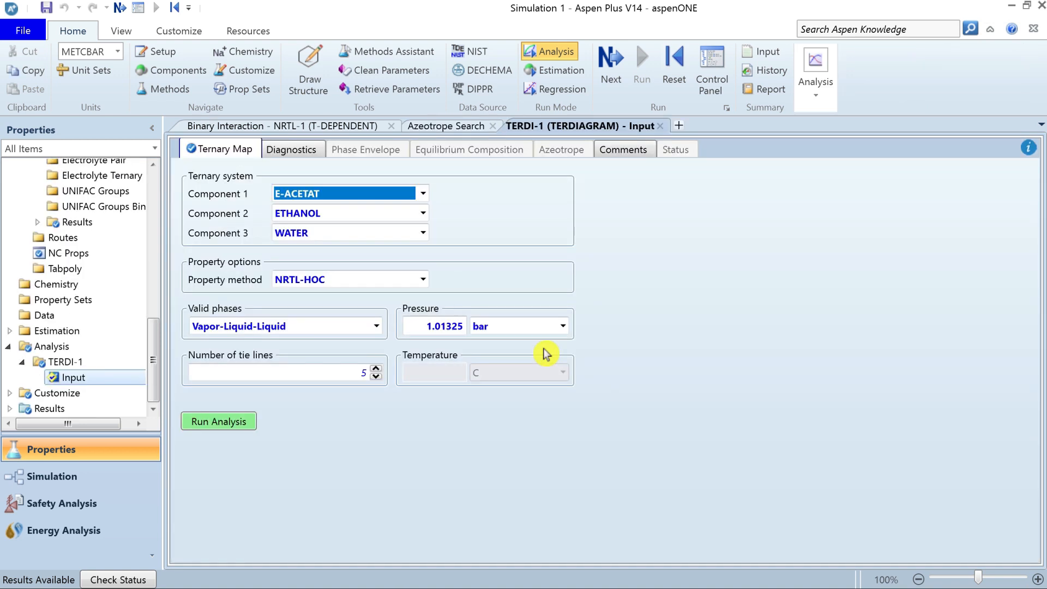
click(815, 95)
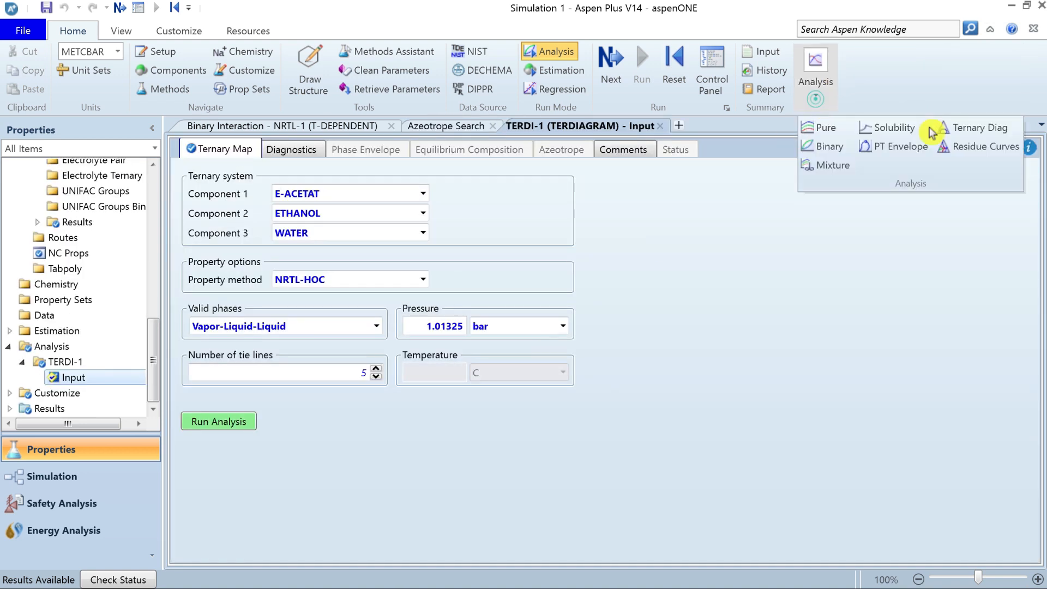
click(991, 130)
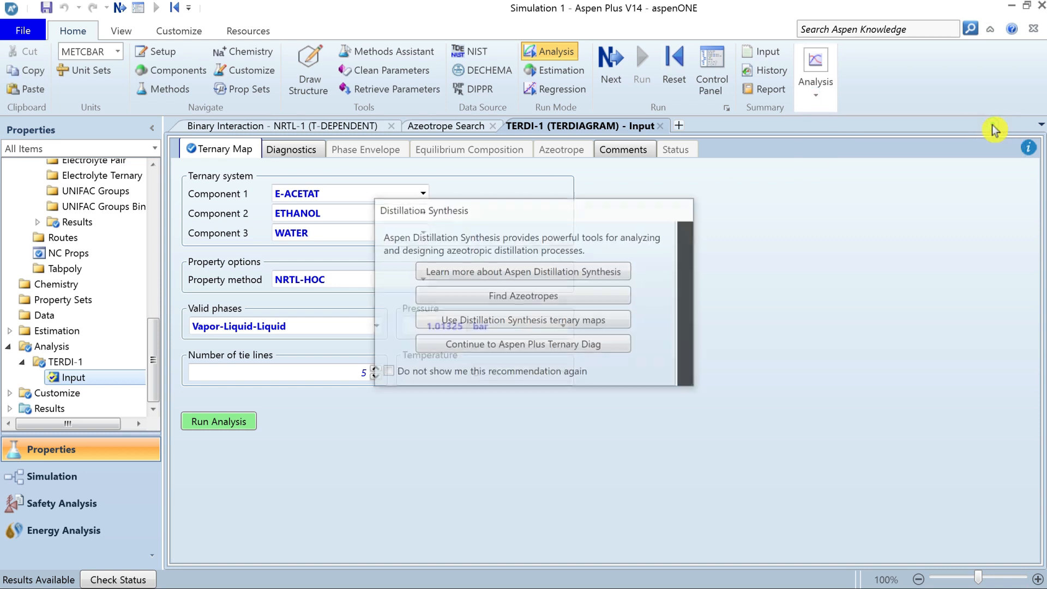
click(593, 321)
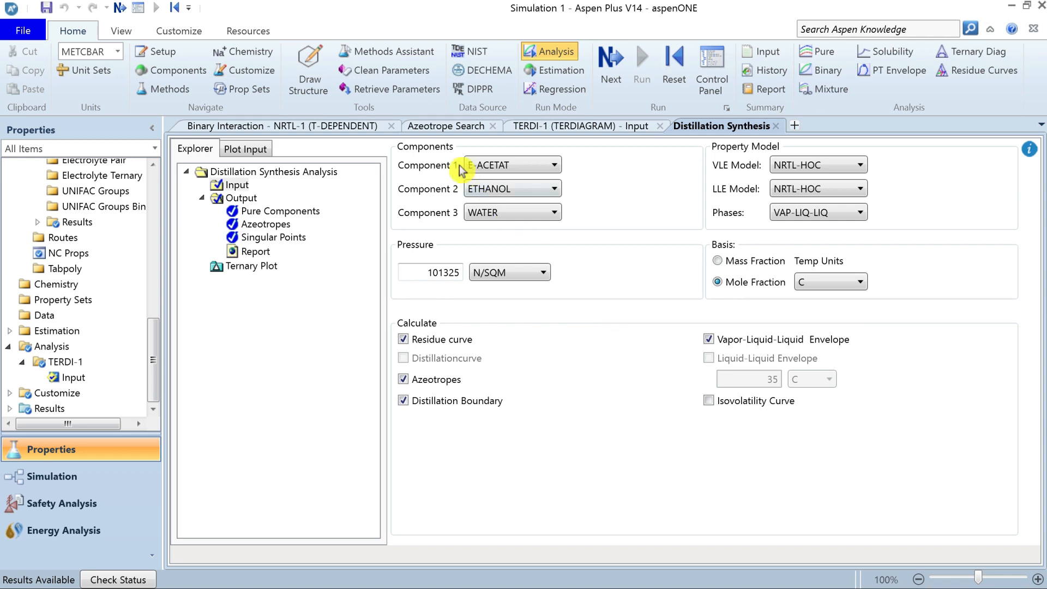
- Check the open analysis forms and include E-ACETAT, ETHANOL and WATER in the azeotrope search
click(445, 125)
click(578, 129)
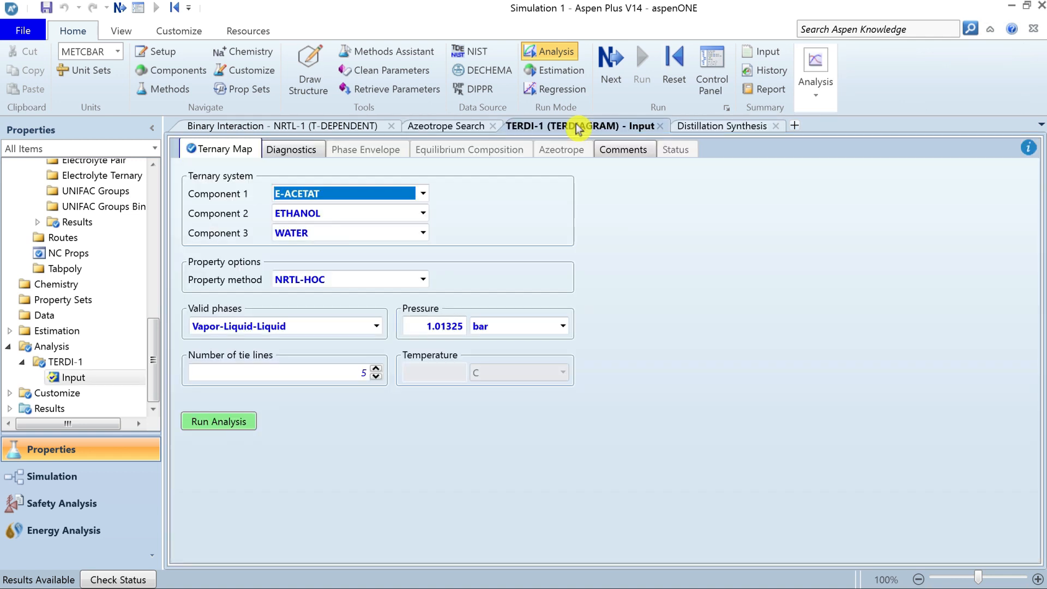
click(717, 131)
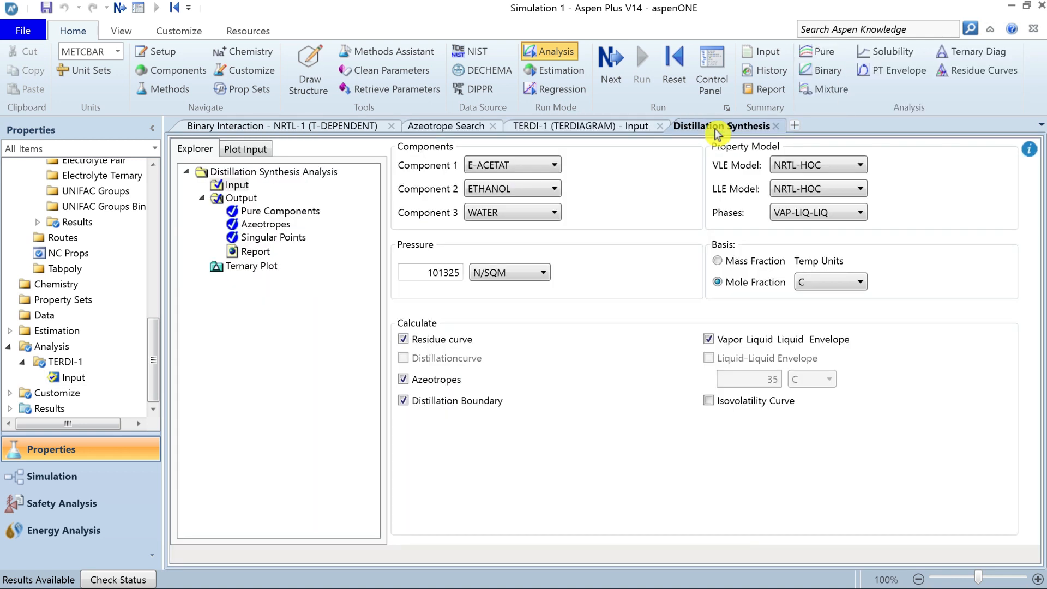
click(452, 129)
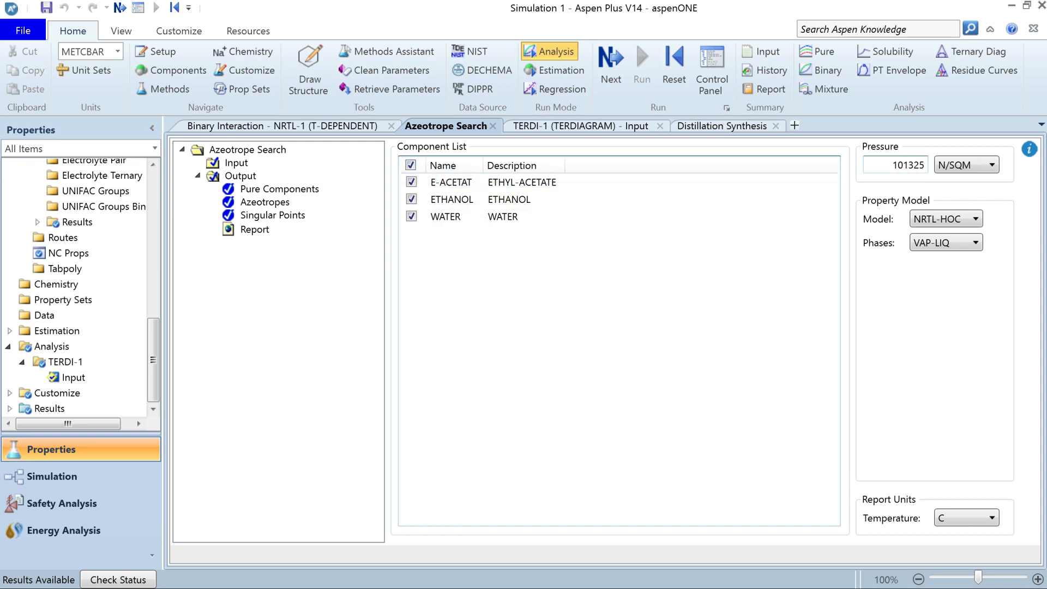
- Examine the azeotrope search's pressure setting and the available property models, phases and report temperature units
click(992, 165)
click(996, 167)
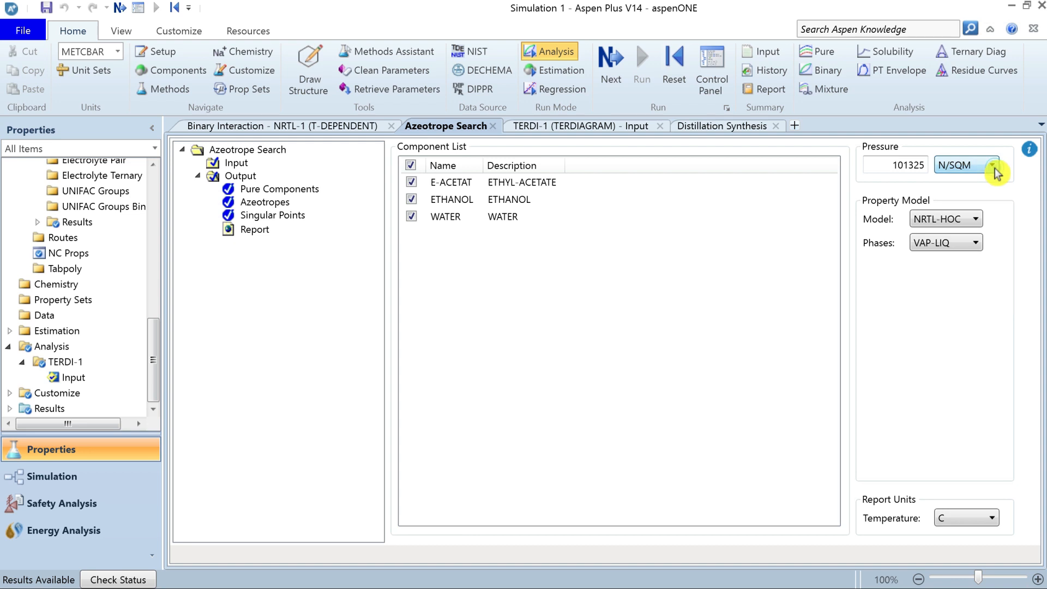
double_click(911, 166)
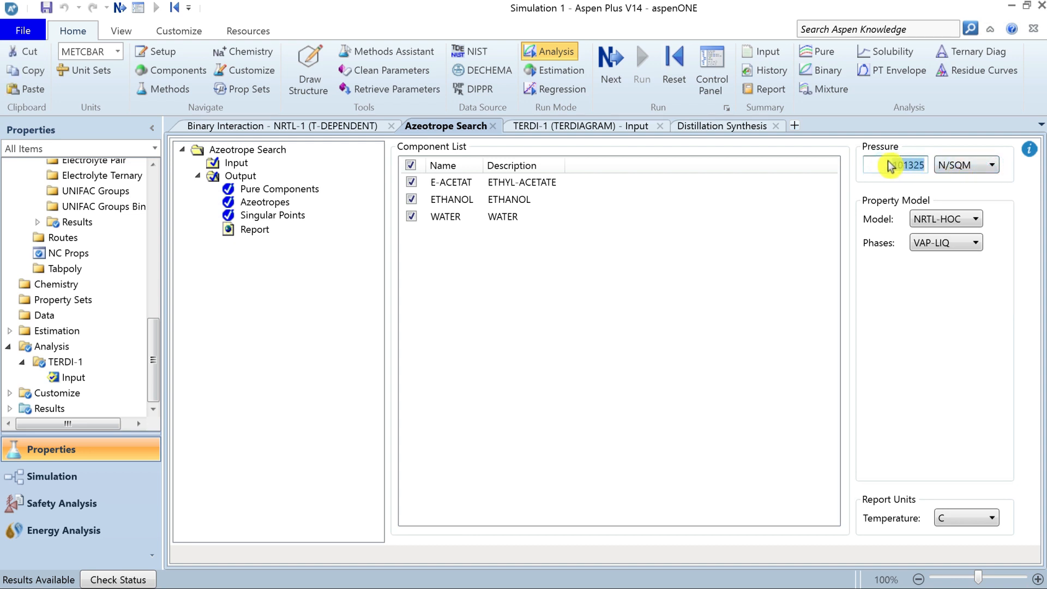
click(975, 219)
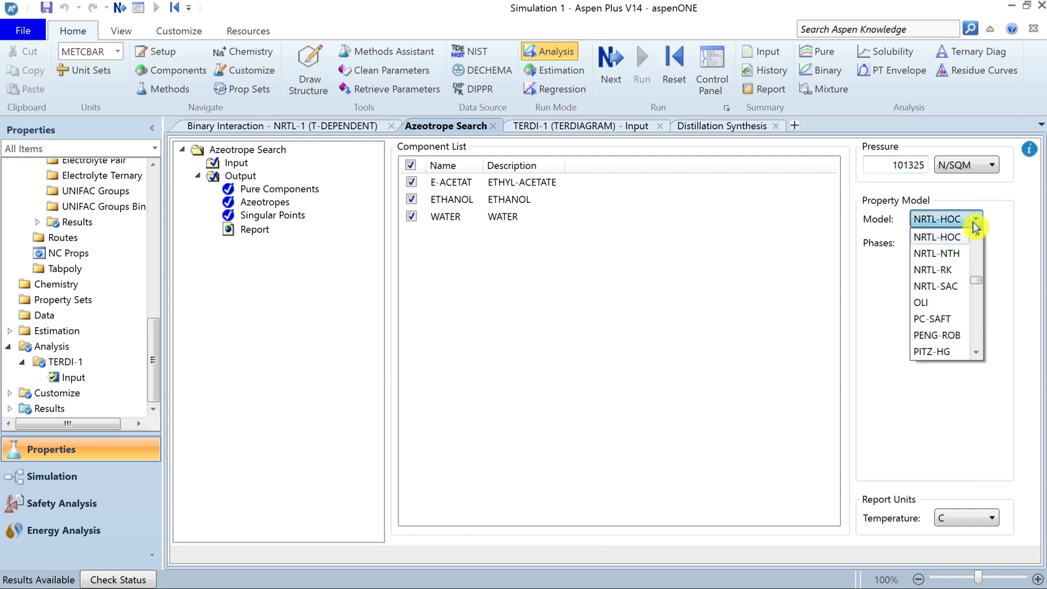
click(975, 225)
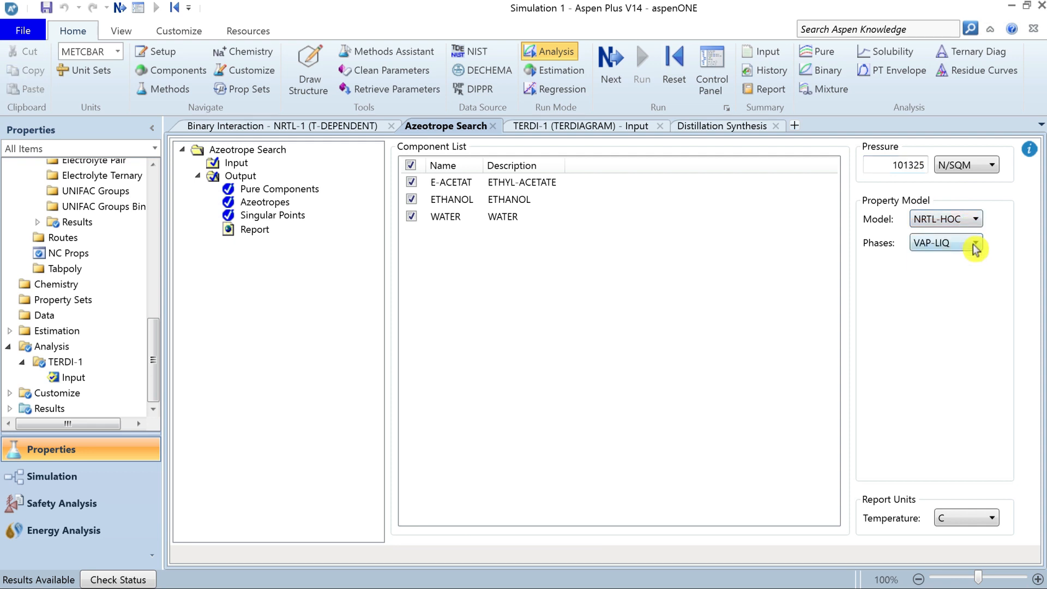
click(975, 245)
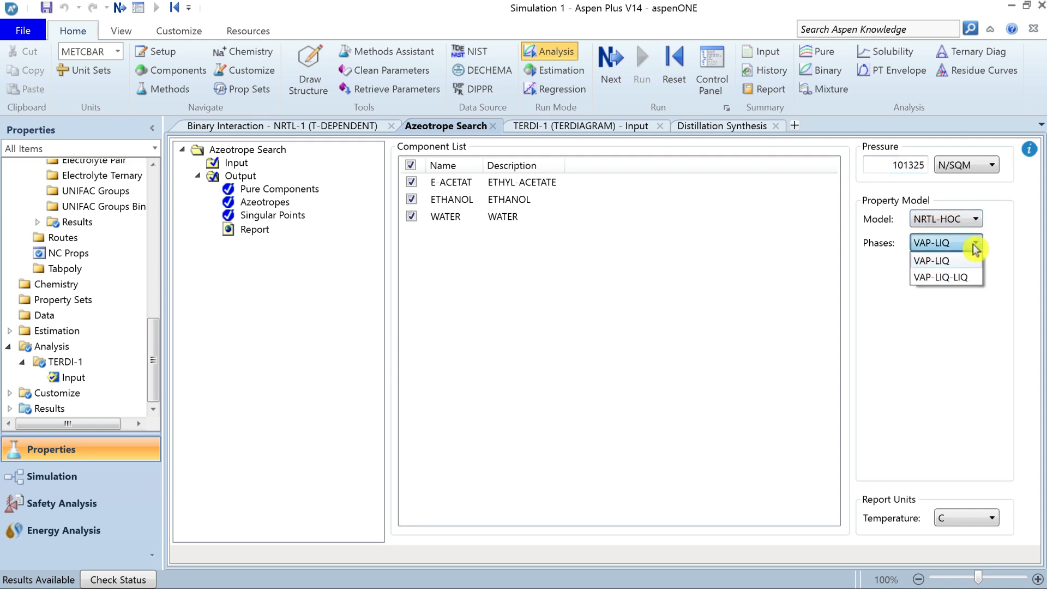
click(975, 256)
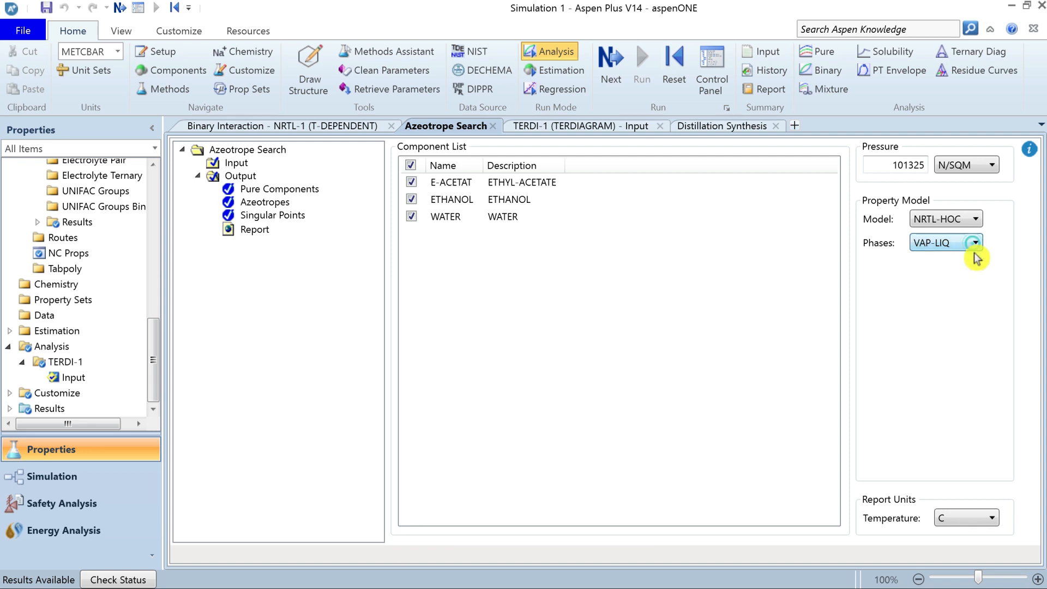
click(981, 518)
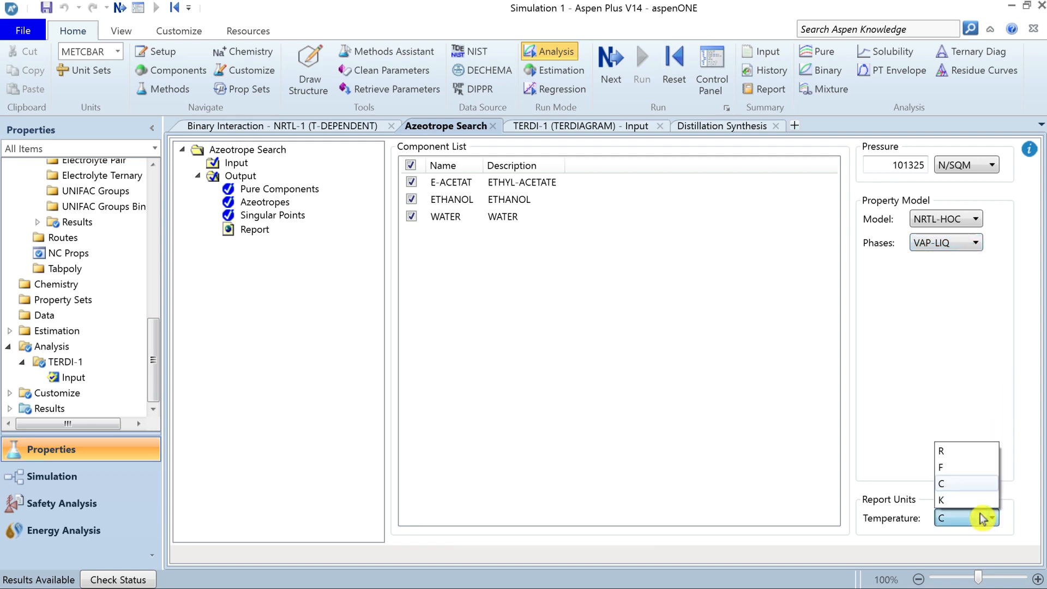
click(982, 518)
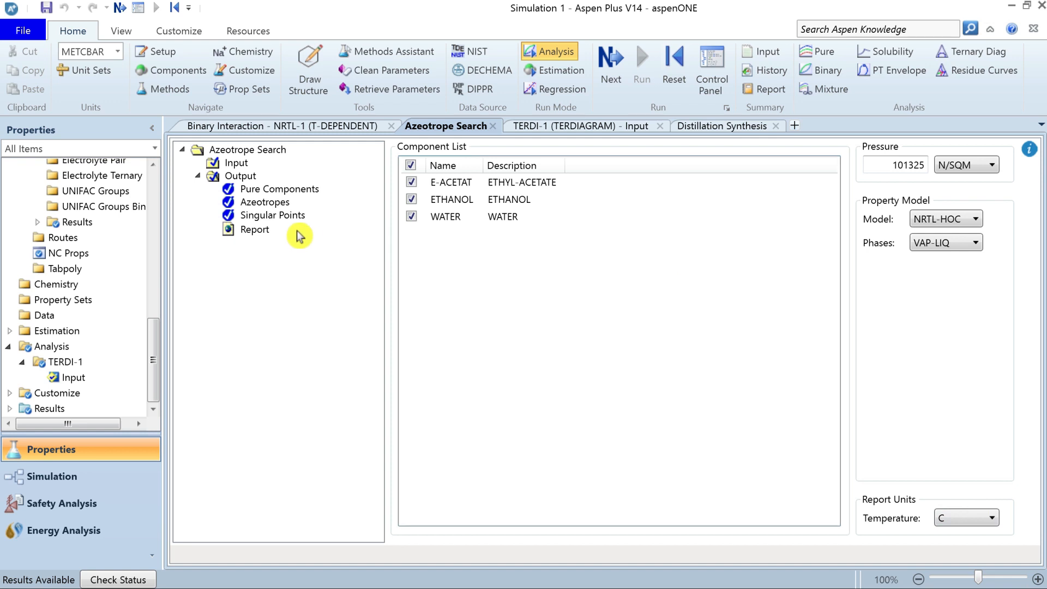
- Review the azeotrope search input and the temperatures and classifications in its pure component results
click(236, 163)
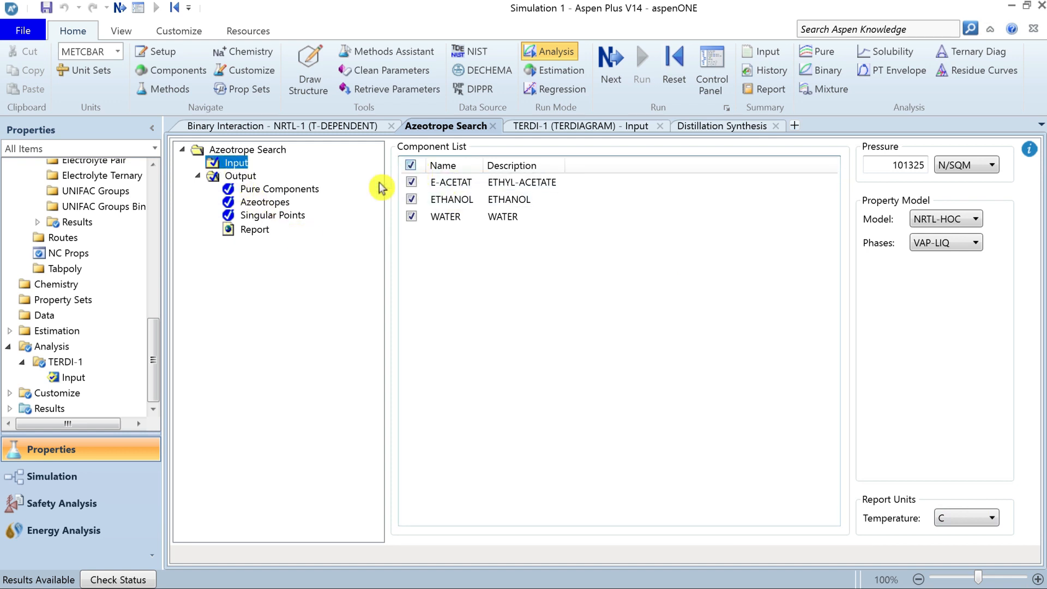
click(271, 190)
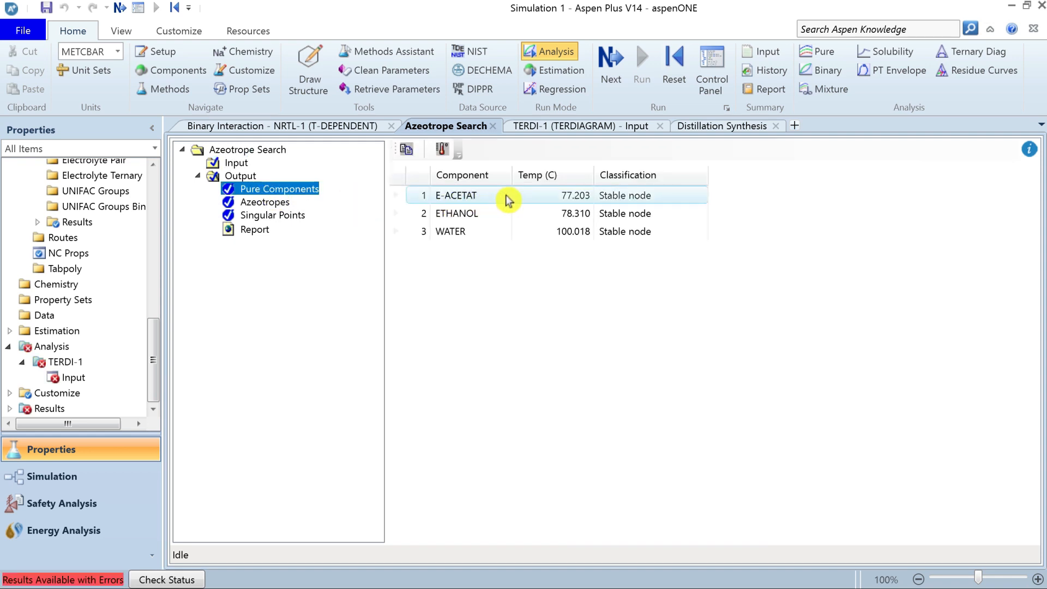
click(575, 176)
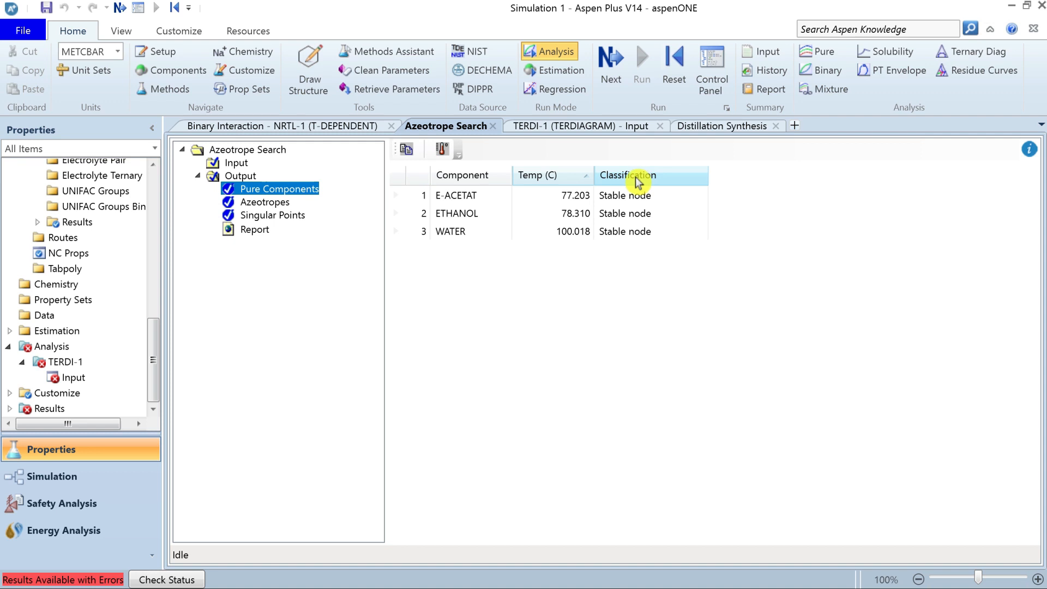
- Open the azeotrope results, examine the classification and type of each azeotrope, and sort them by number of components
click(265, 207)
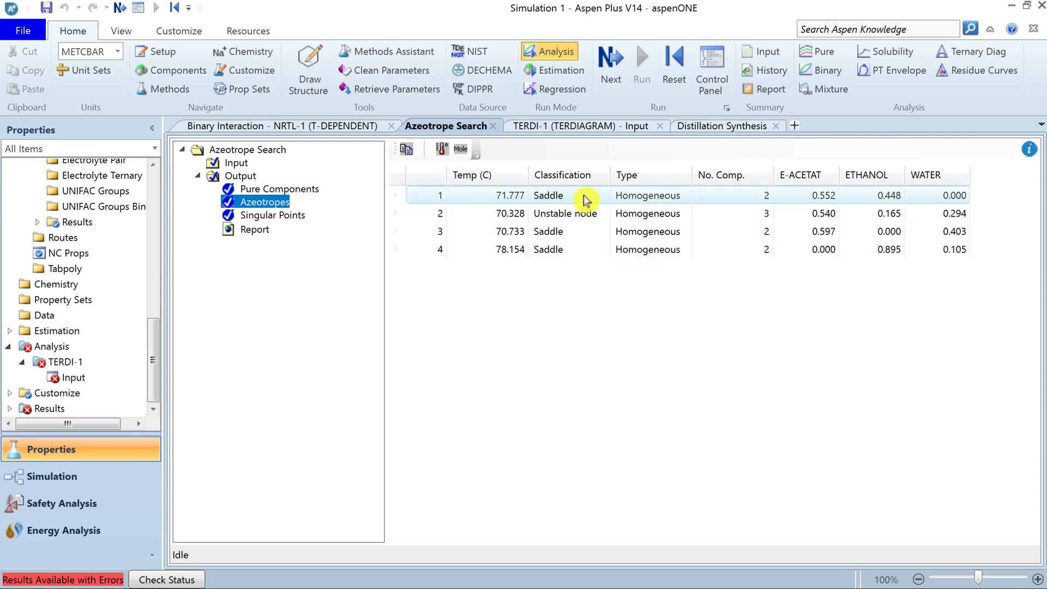
click(586, 213)
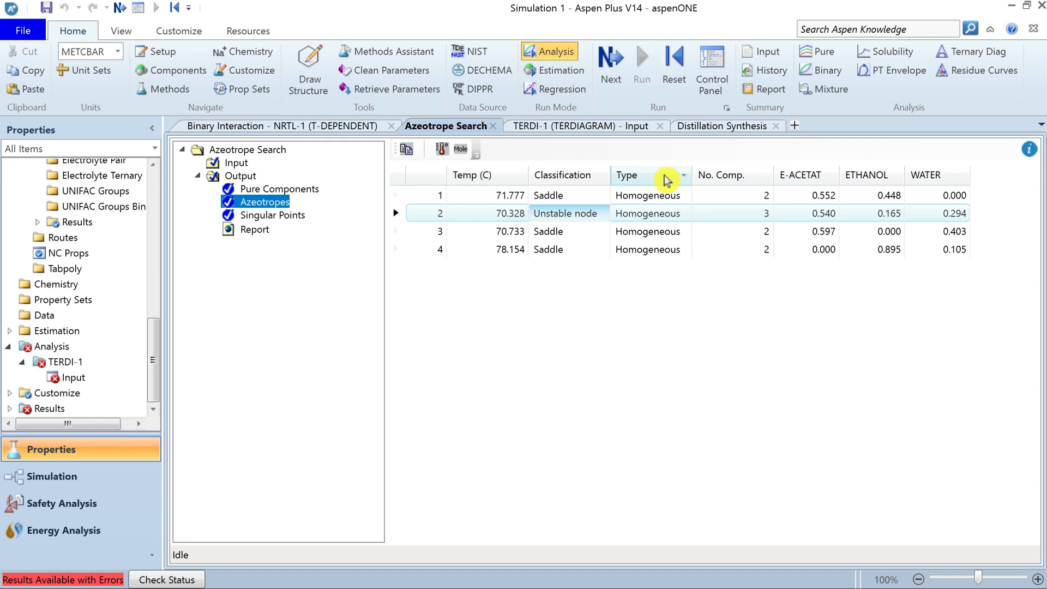
click(752, 178)
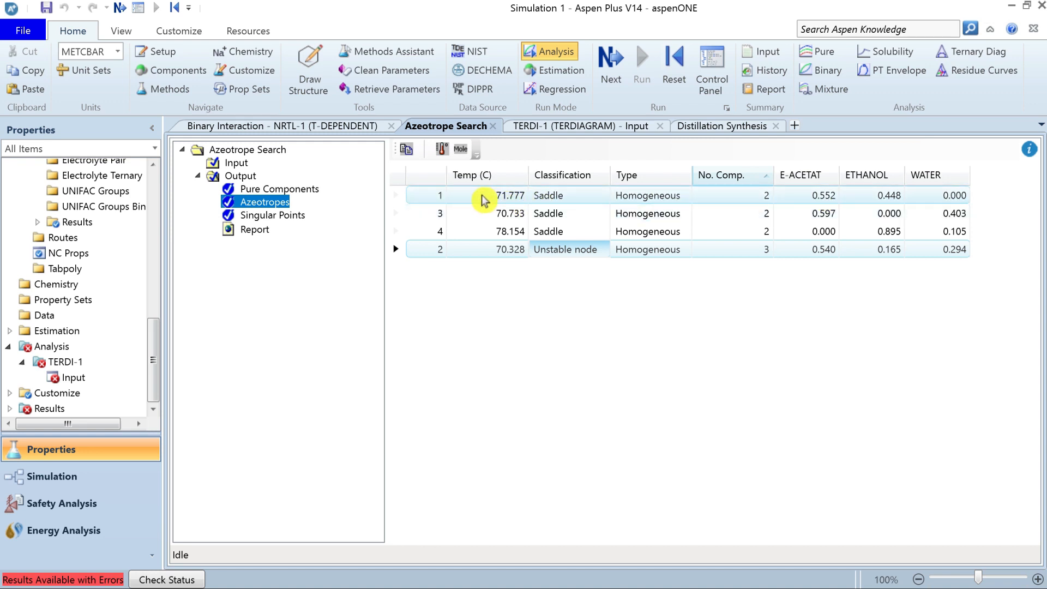
- Show the azeotrope compositions as mass fractions with temperatures in C, and open the singular points results
click(465, 157)
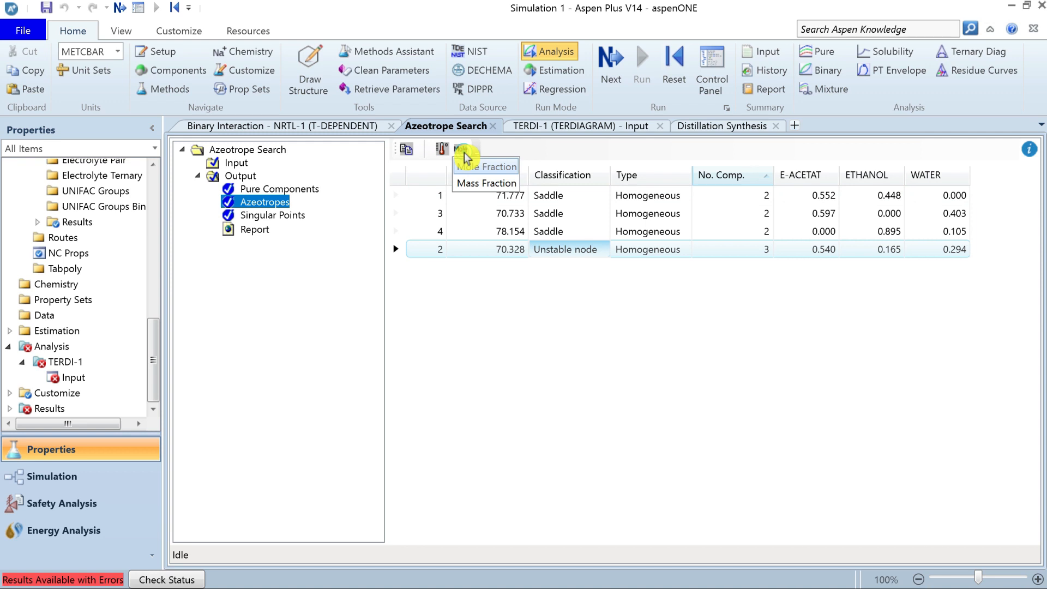
click(502, 184)
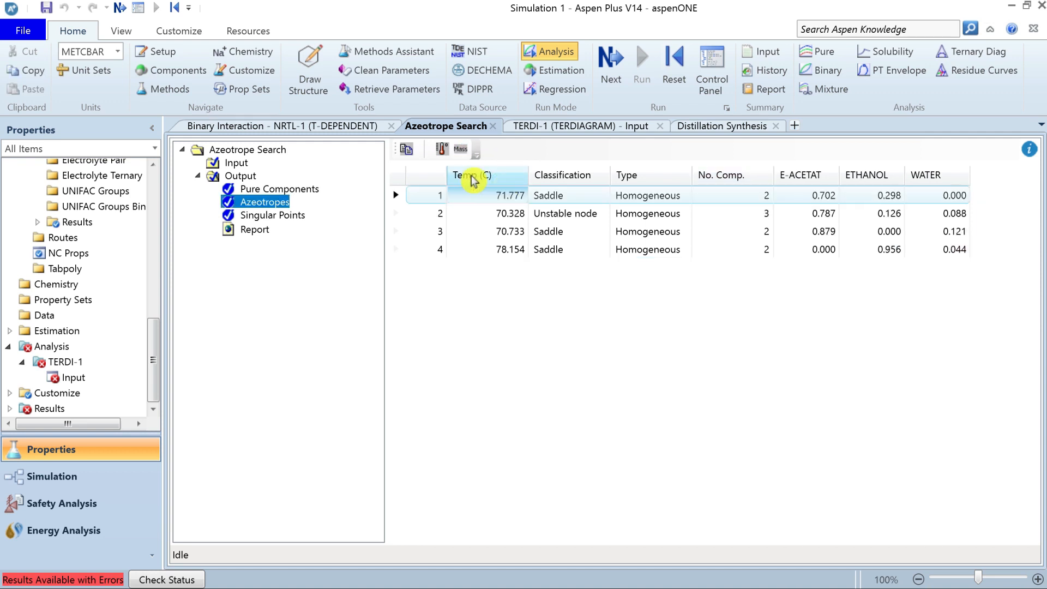
click(443, 155)
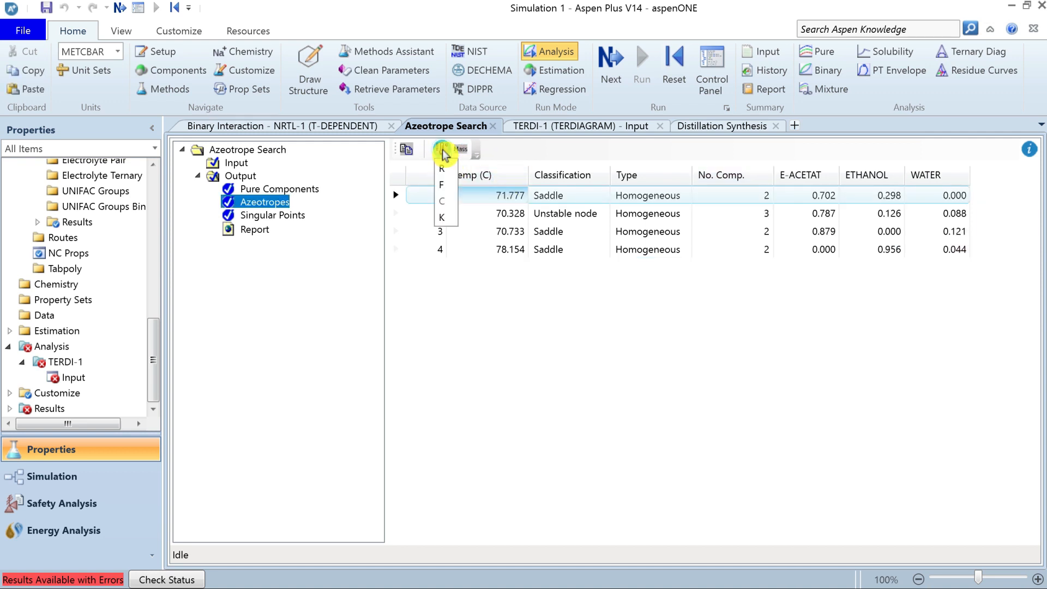
click(447, 201)
click(479, 218)
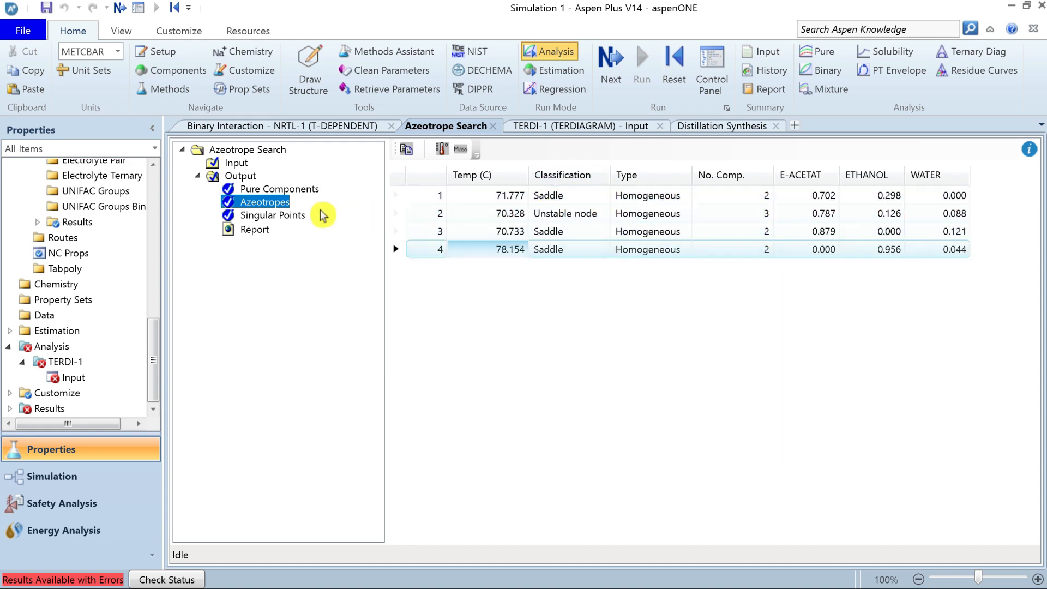
click(281, 217)
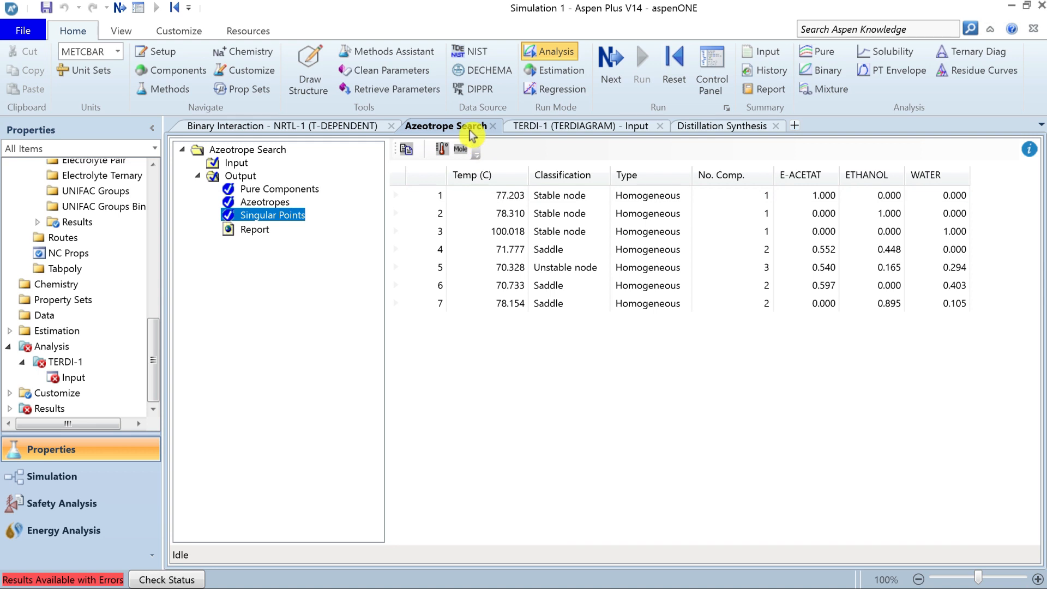
- Check the TERDI-1 ternary diagram input's property method, valid phases, pressure and number of tie lines
click(593, 133)
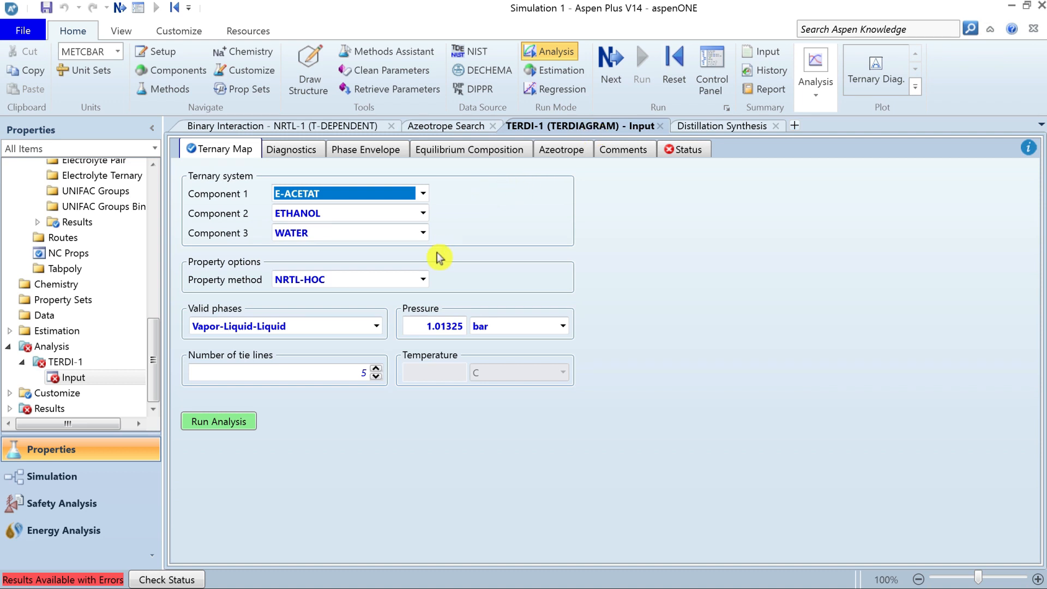
click(425, 278)
click(426, 278)
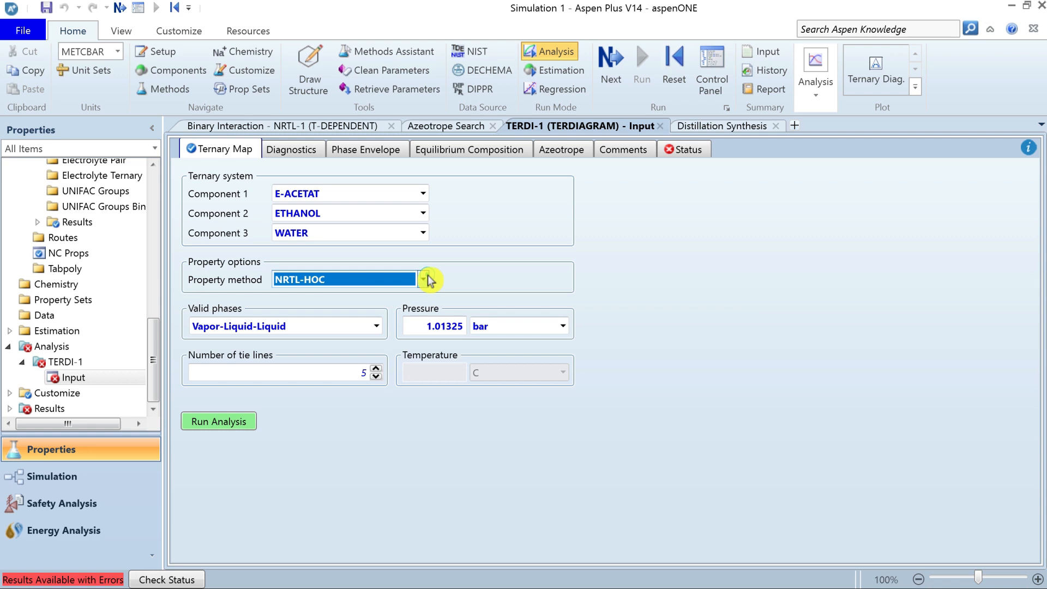
click(377, 326)
click(377, 330)
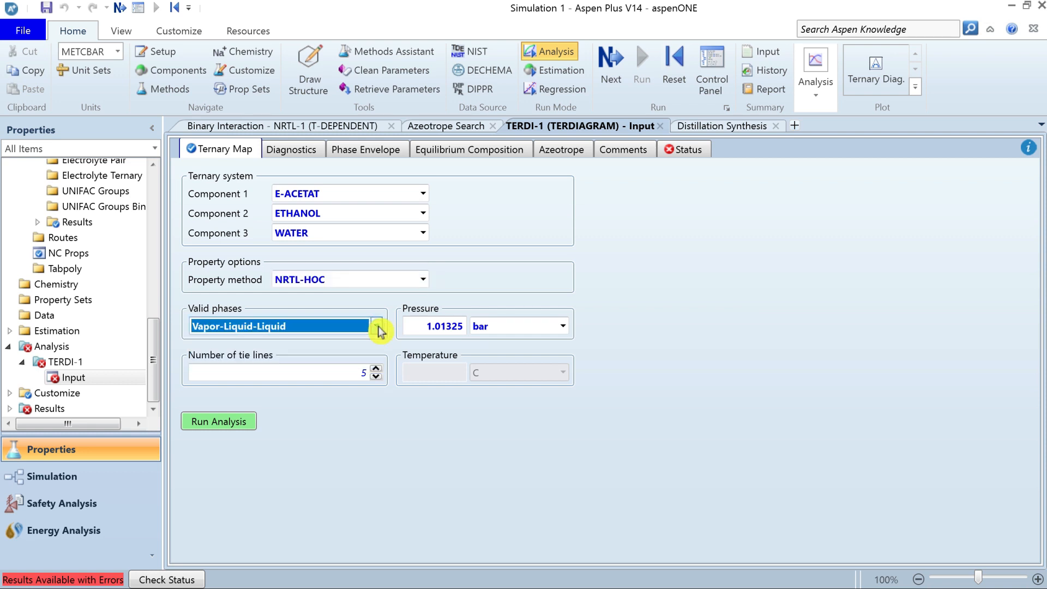
click(413, 330)
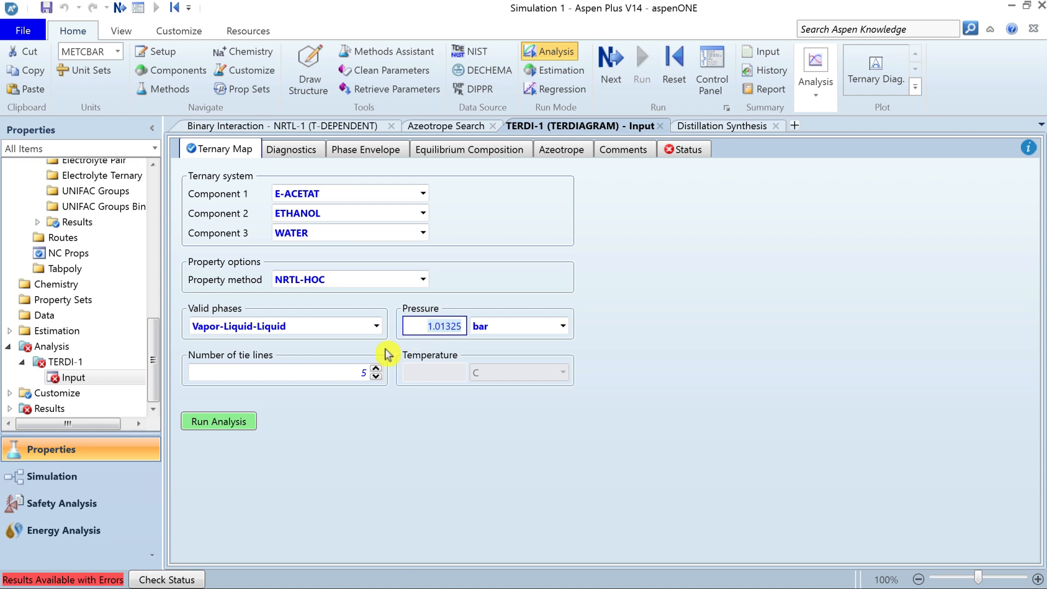
click(331, 374)
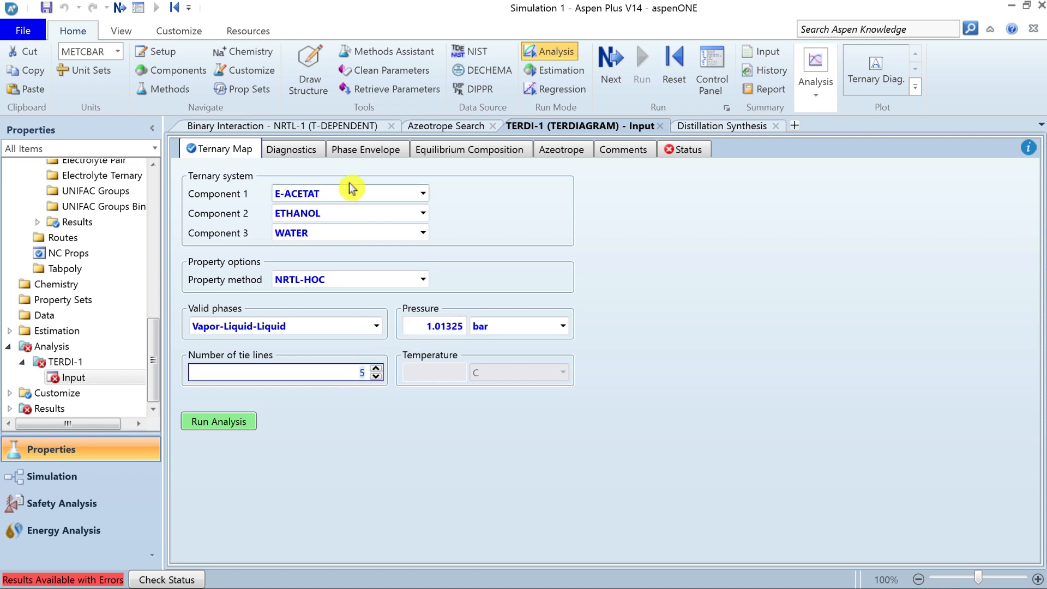
- Examine the ternary diagram's phase envelope and tie line composition tables, and return to the ternary map settings
click(370, 156)
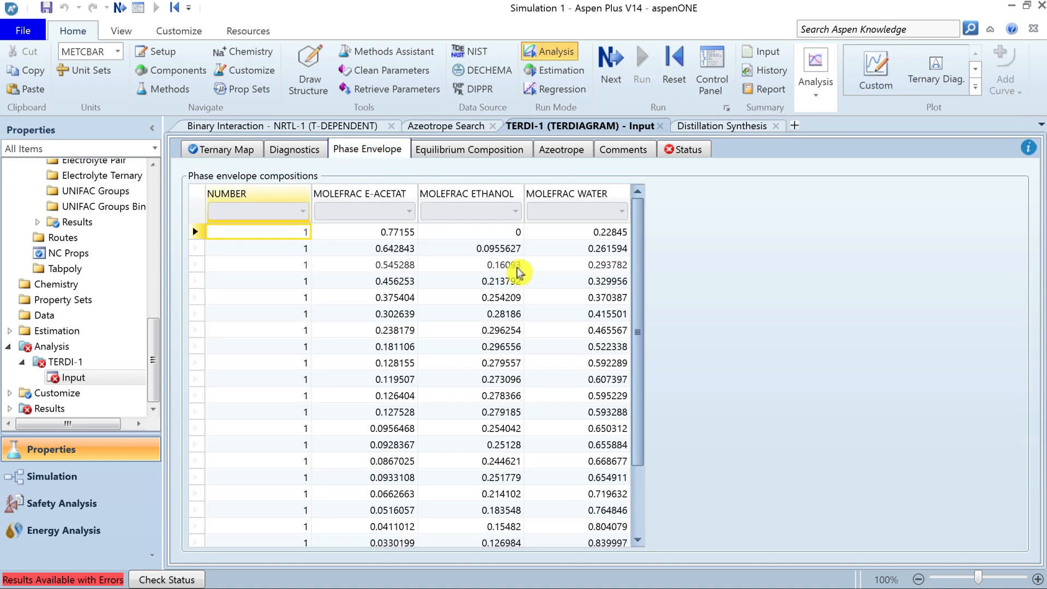
click(493, 157)
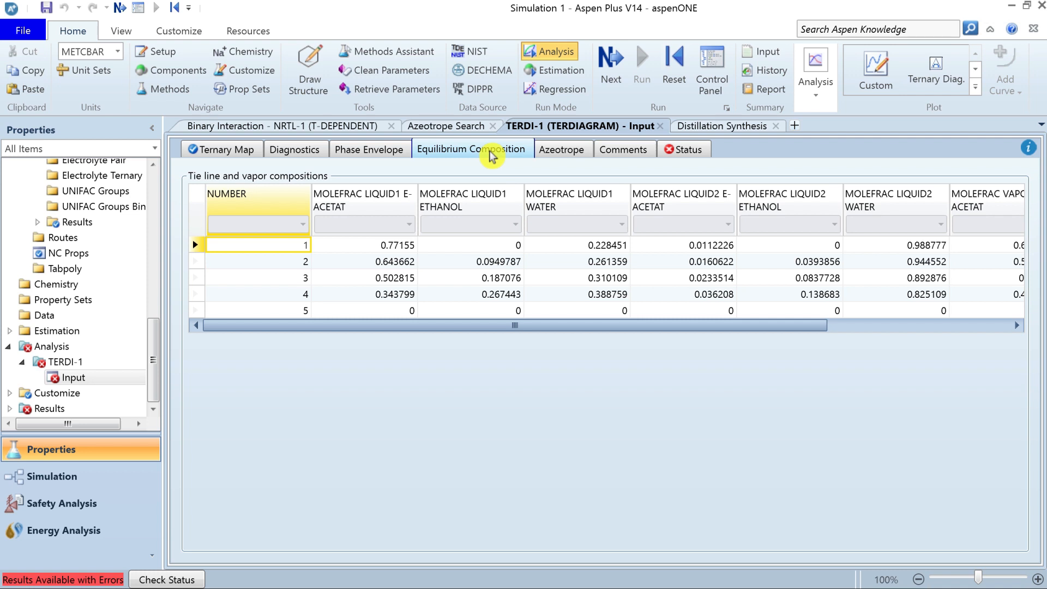
click(382, 149)
click(224, 148)
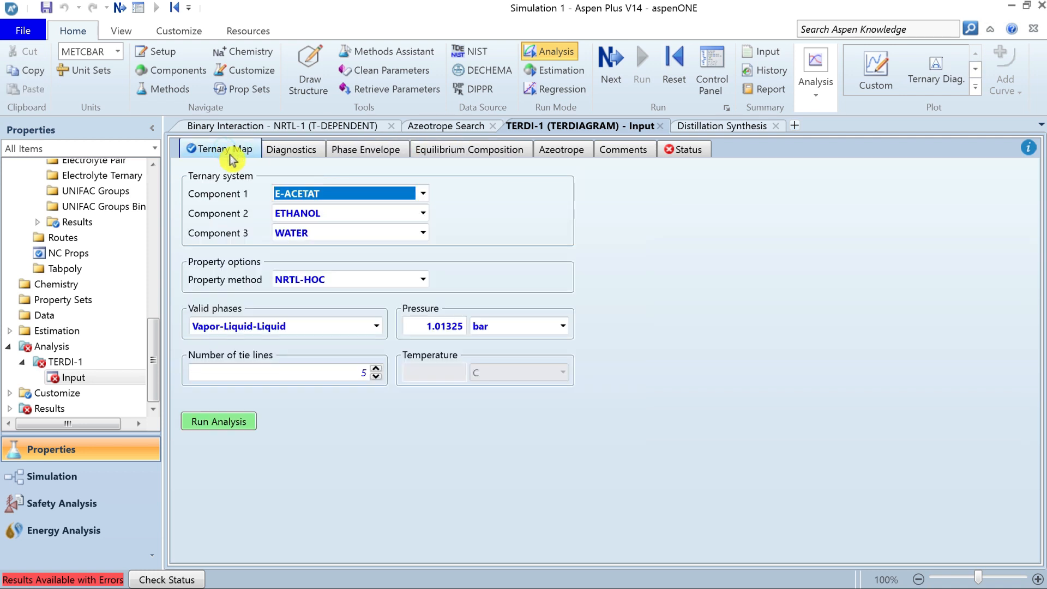
- Check the E-ACETAT, ETHANOL and WATER component selections and run the ternary diagram analysis with NRTL-HOC and Vapor-Liquid-Liquid phases
click(381, 197)
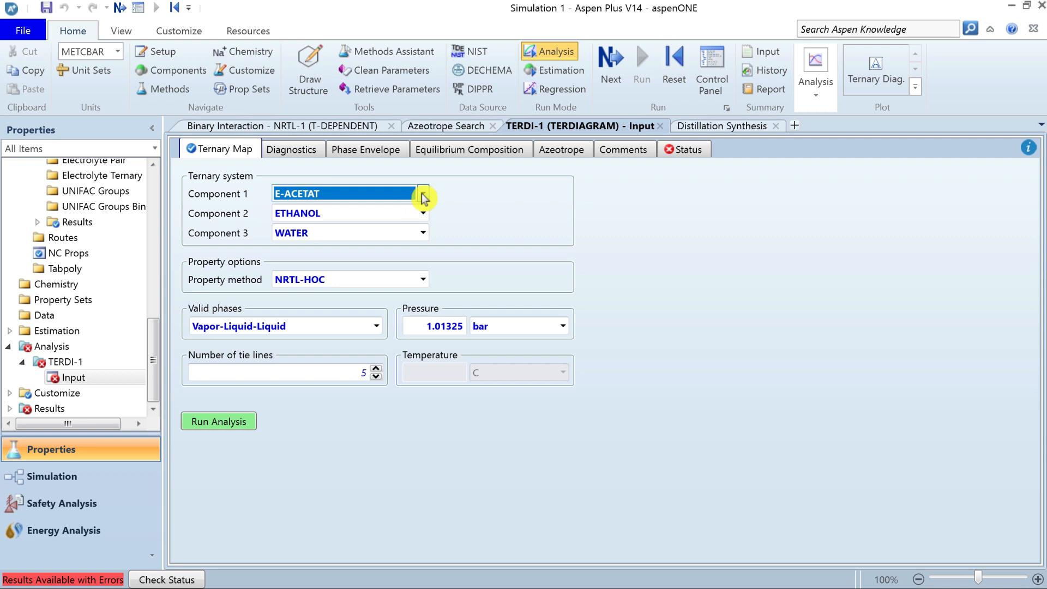
click(421, 213)
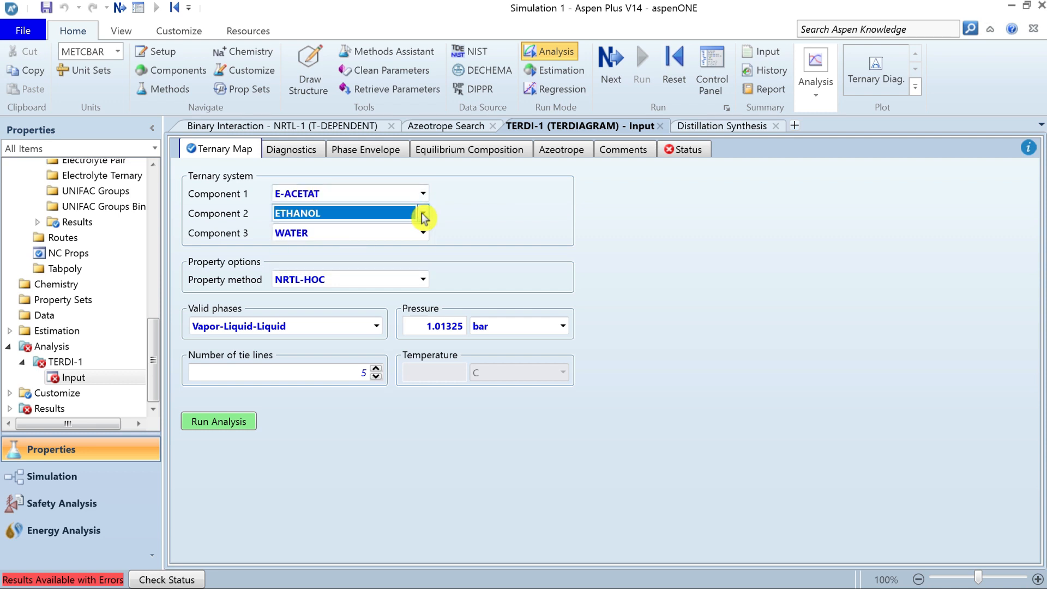
click(410, 237)
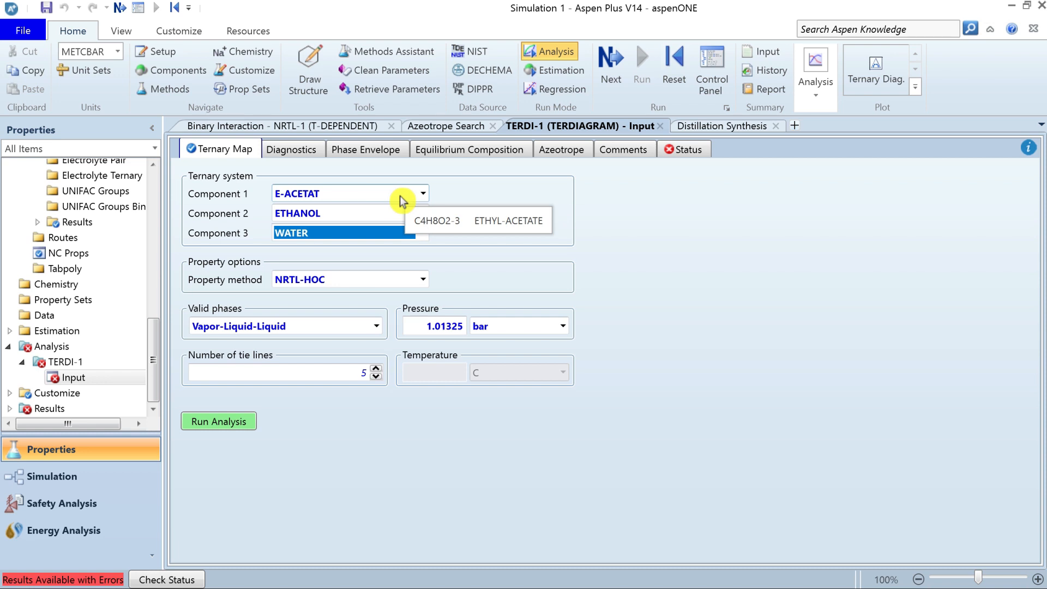
click(423, 194)
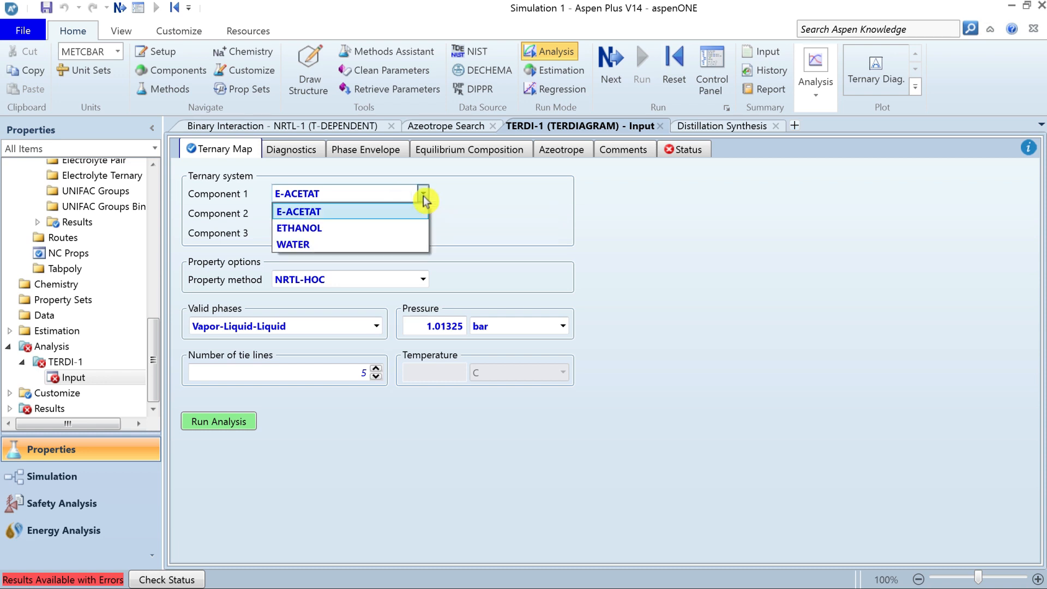
click(423, 198)
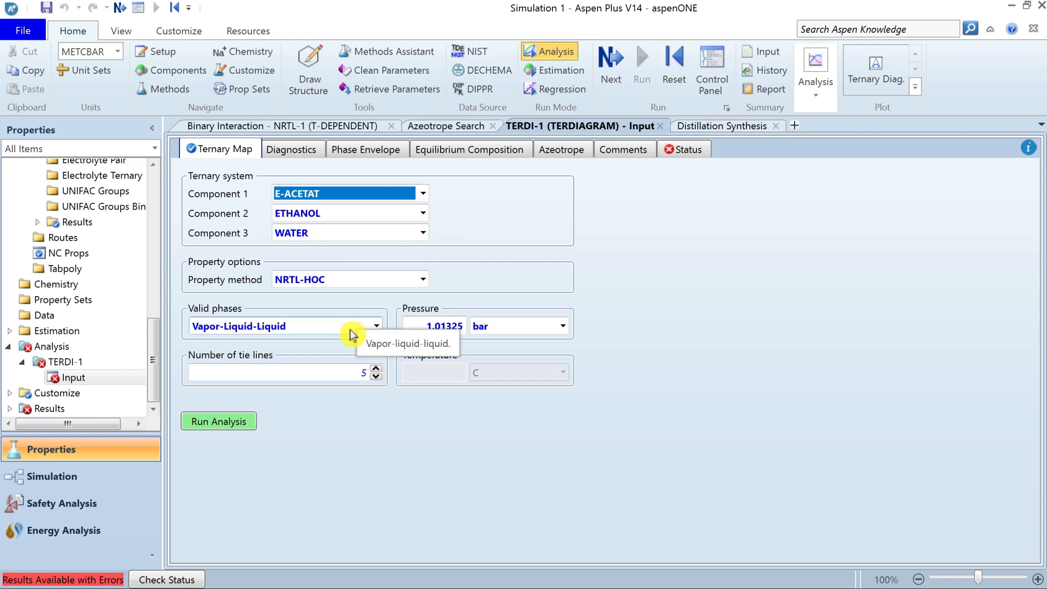
click(236, 427)
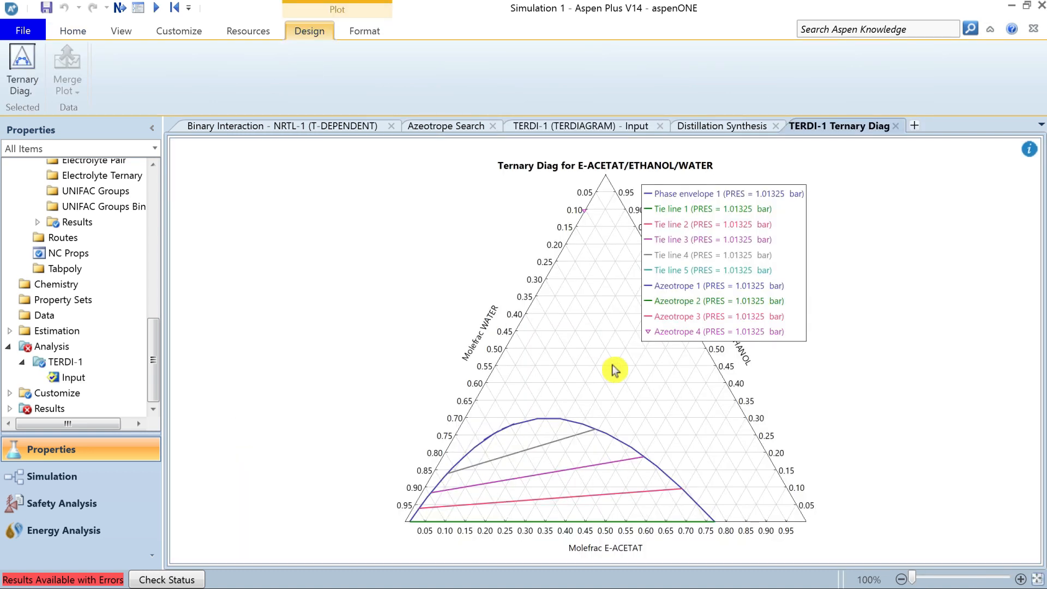
- Move the ternary plot's legend clear of the triangle and open the legend's formatting options
drag(792, 261, 883, 265)
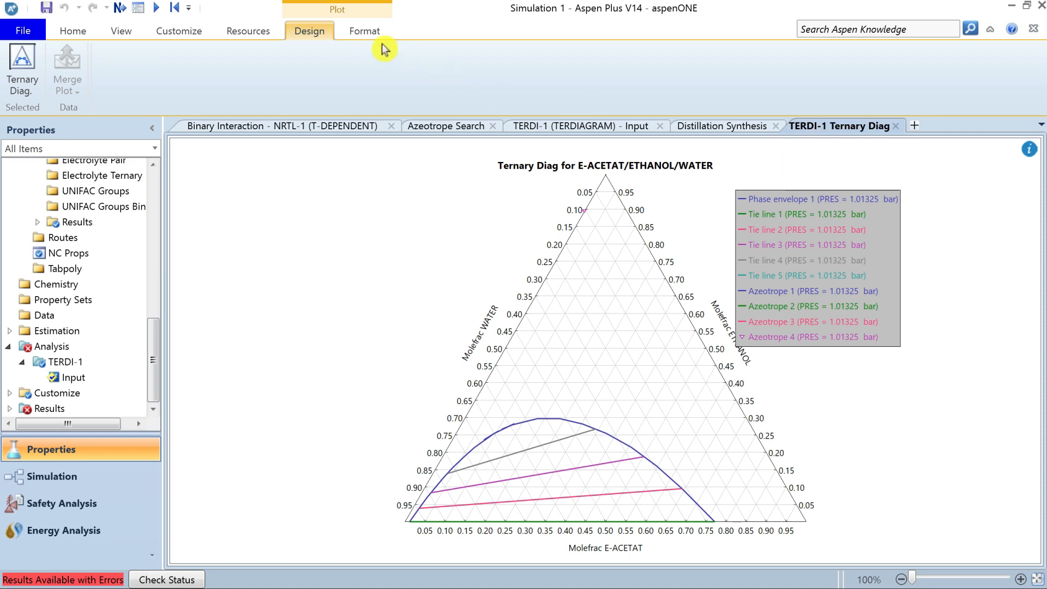
click(362, 33)
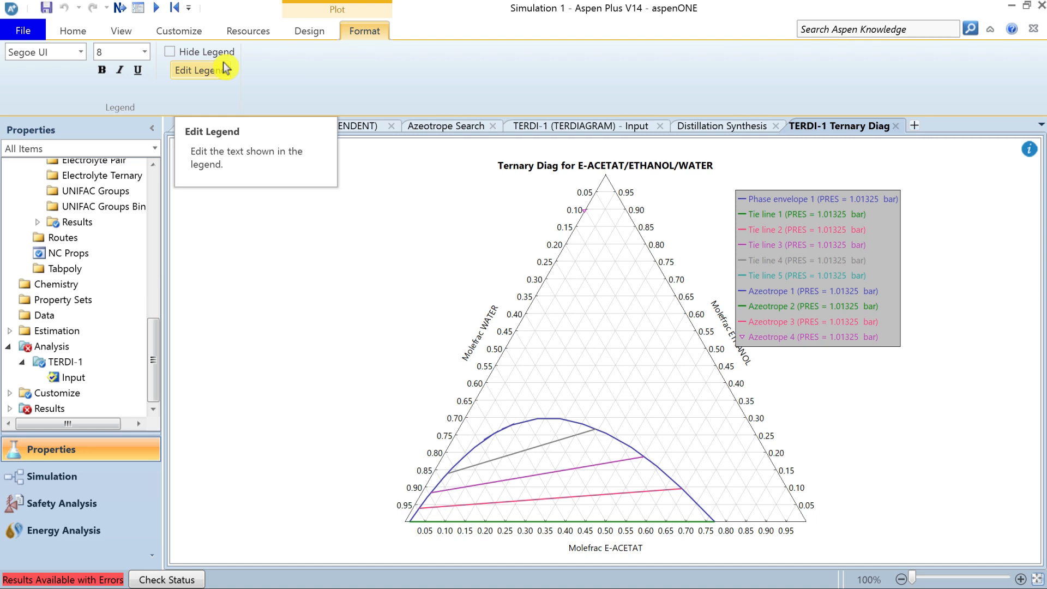
- Switch to the Distillation Synthesis analysis and close the azeotrope search, TERDI-1 input and TERDI-1 ternary diagram forms
click(730, 134)
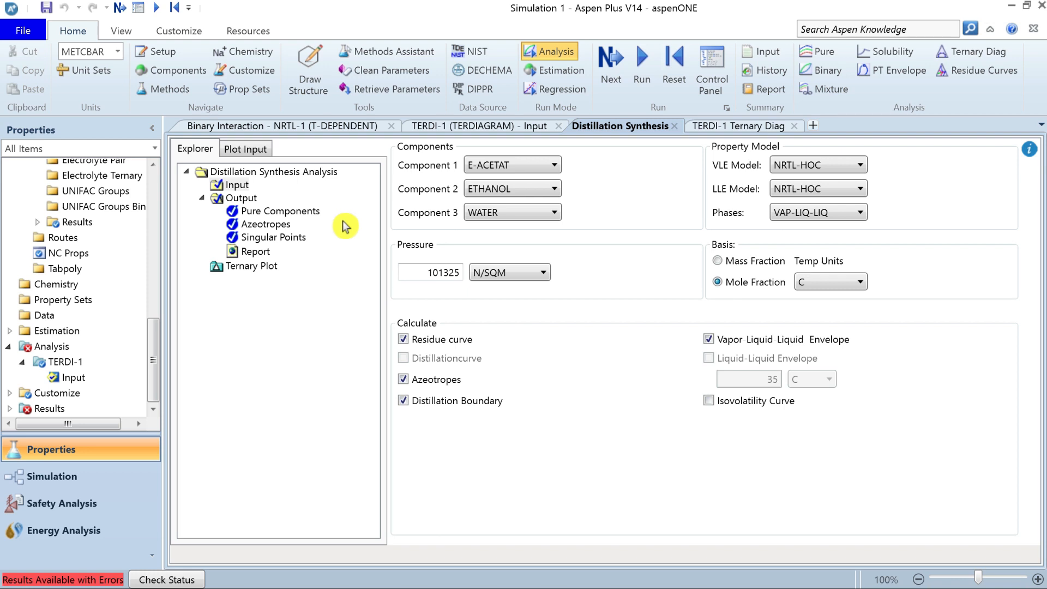
click(559, 126)
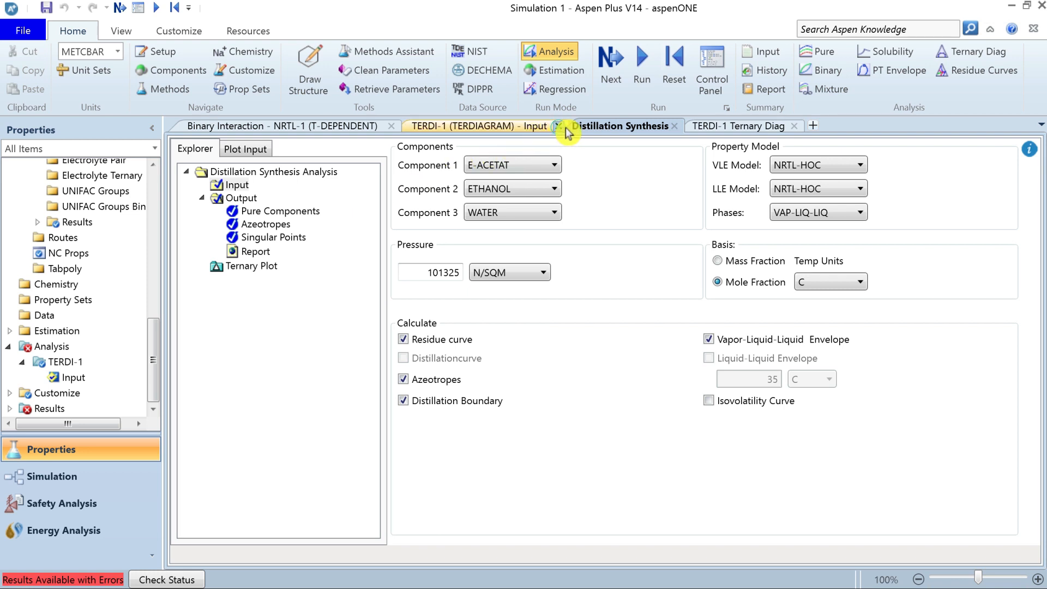
click(627, 126)
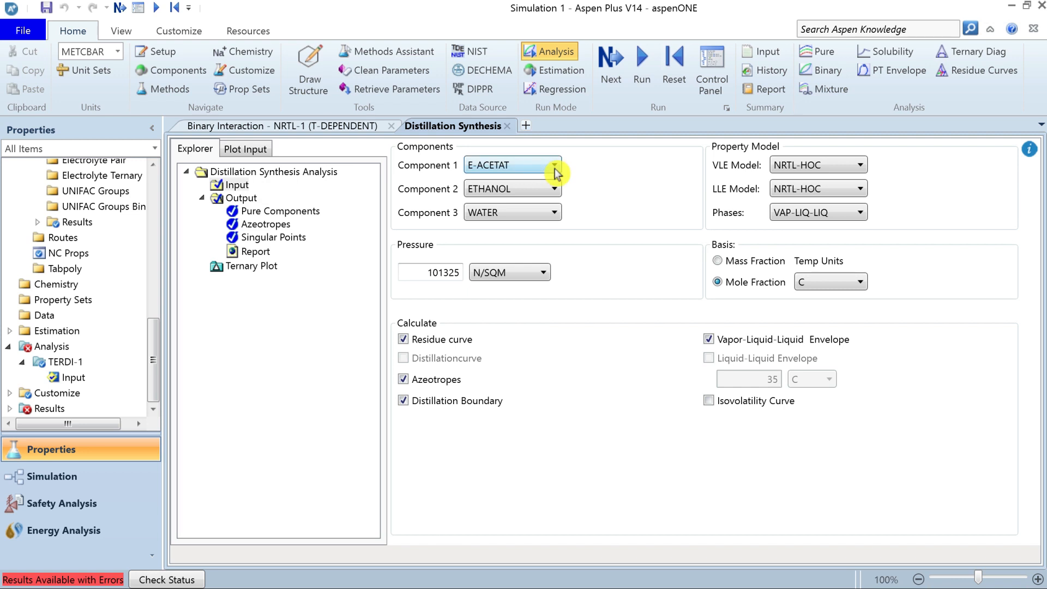
- Check the VLE and LLE property model choices for the Distillation Synthesis analysis
click(864, 167)
click(866, 169)
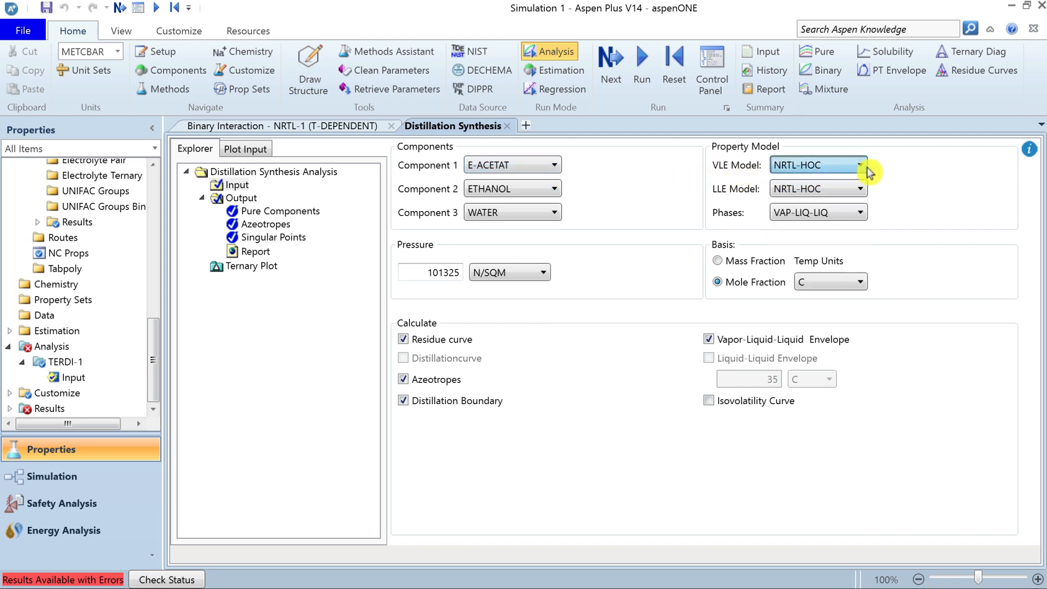
click(861, 196)
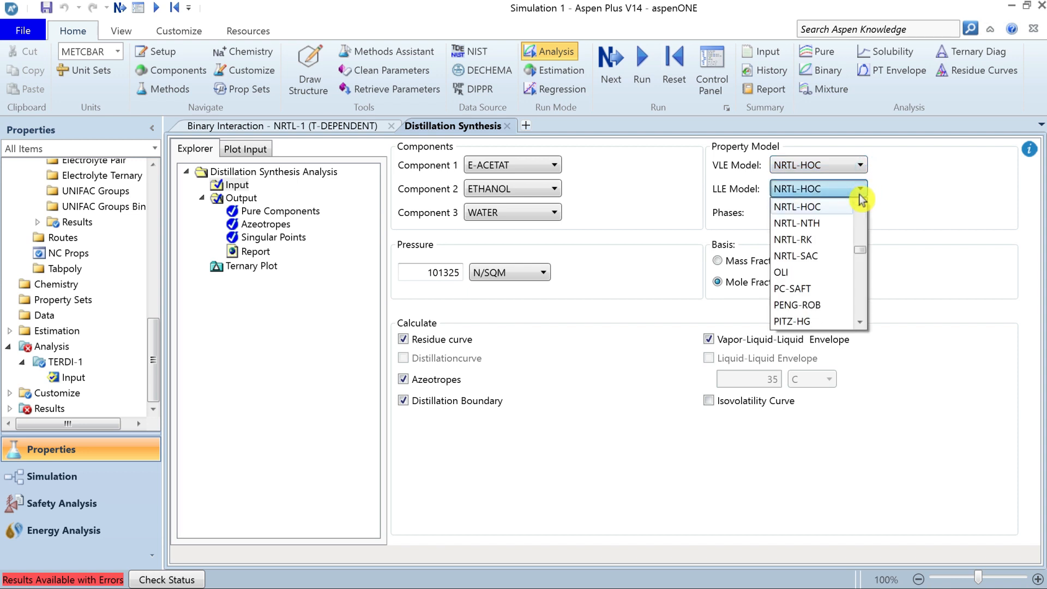
click(859, 194)
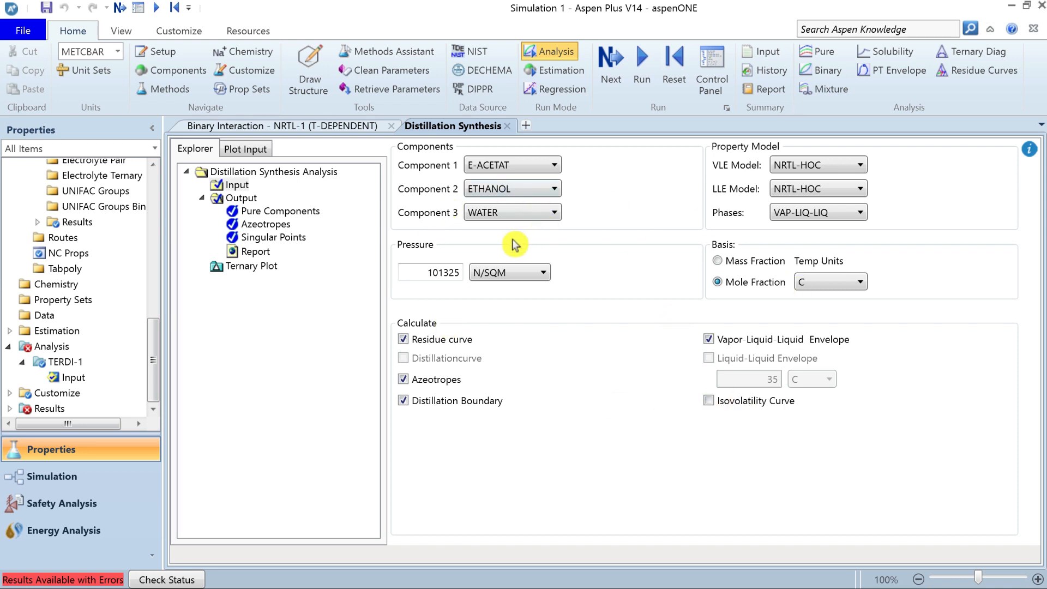
- Examine the pure component and azeotrope results of the Distillation Synthesis analysis
click(281, 213)
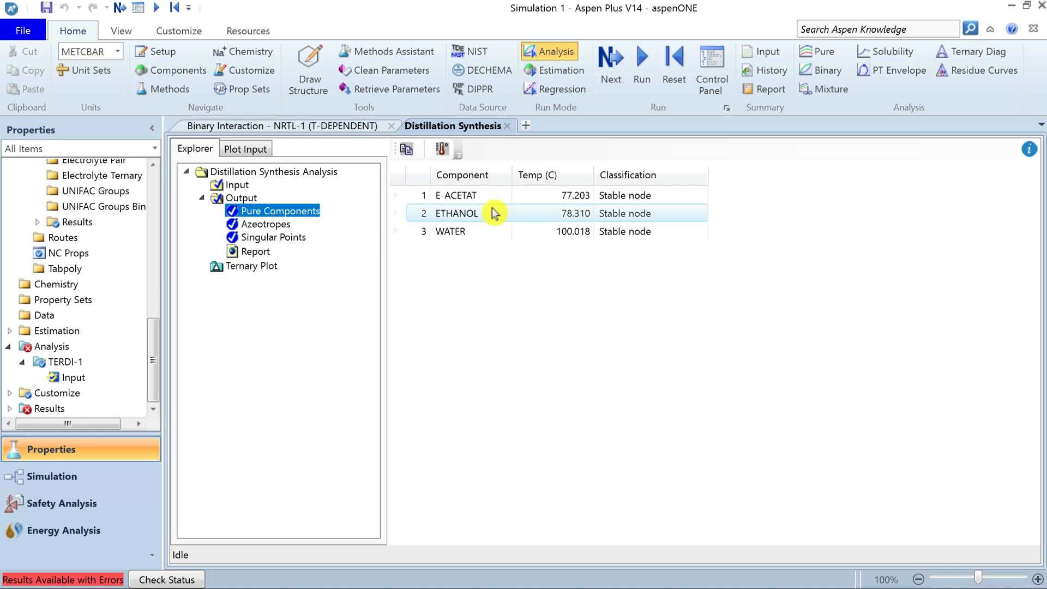
click(265, 225)
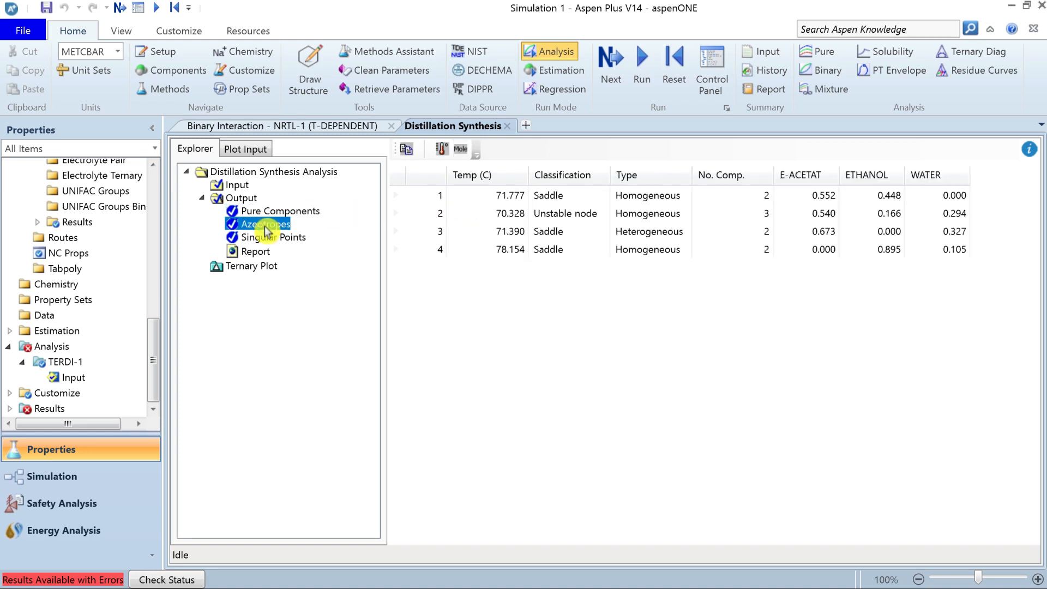
- Examine the singular points of the Distillation Synthesis analysis and open its ternary plot
click(277, 238)
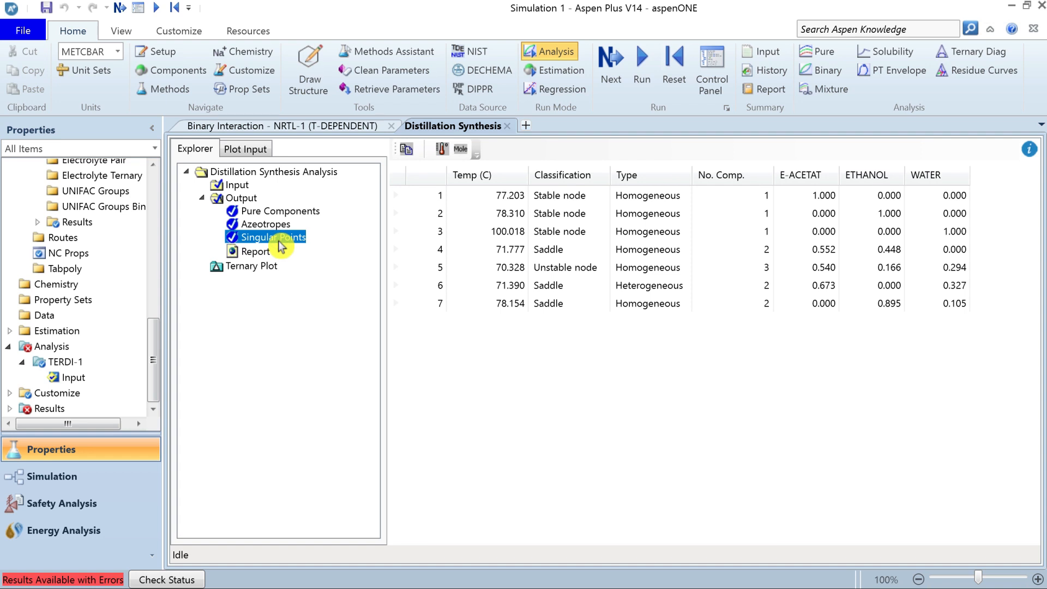
double_click(245, 271)
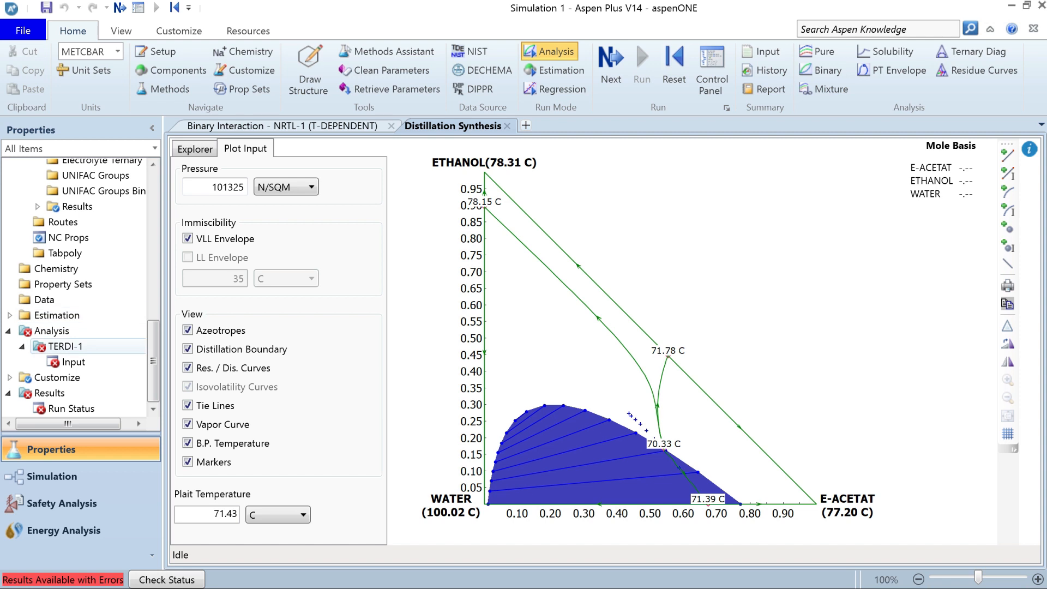
- Delete the TERDI-1 ternary diagram analysis
double_click(62, 347)
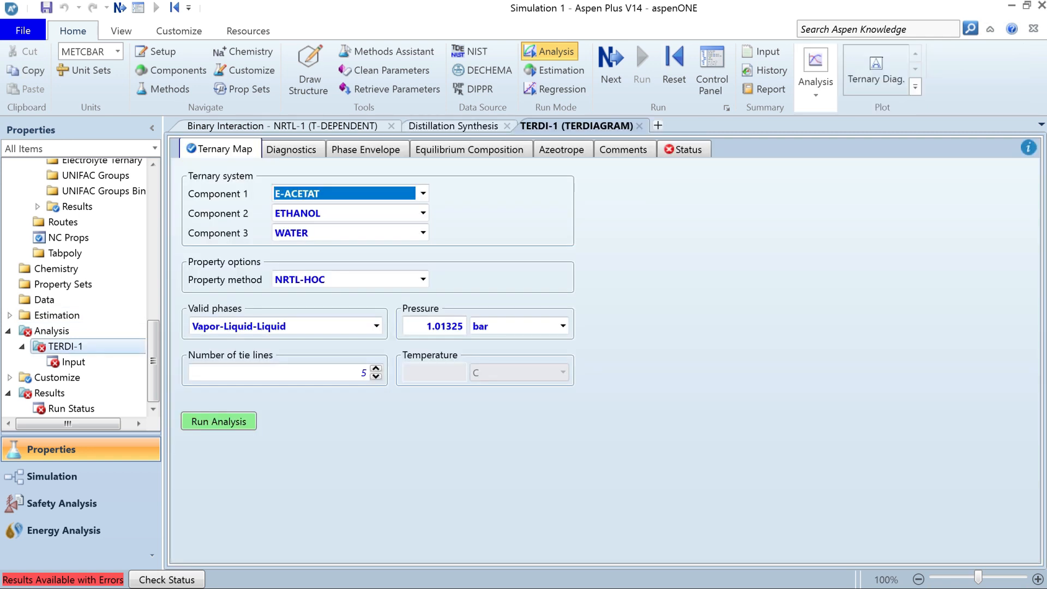
right_click(63, 346)
click(105, 81)
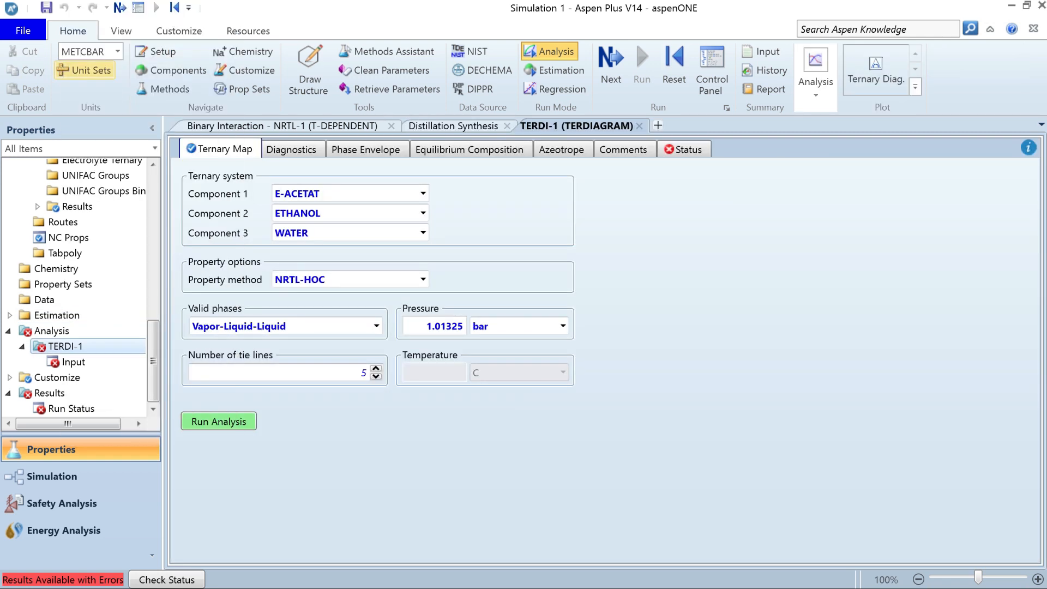
key(Return)
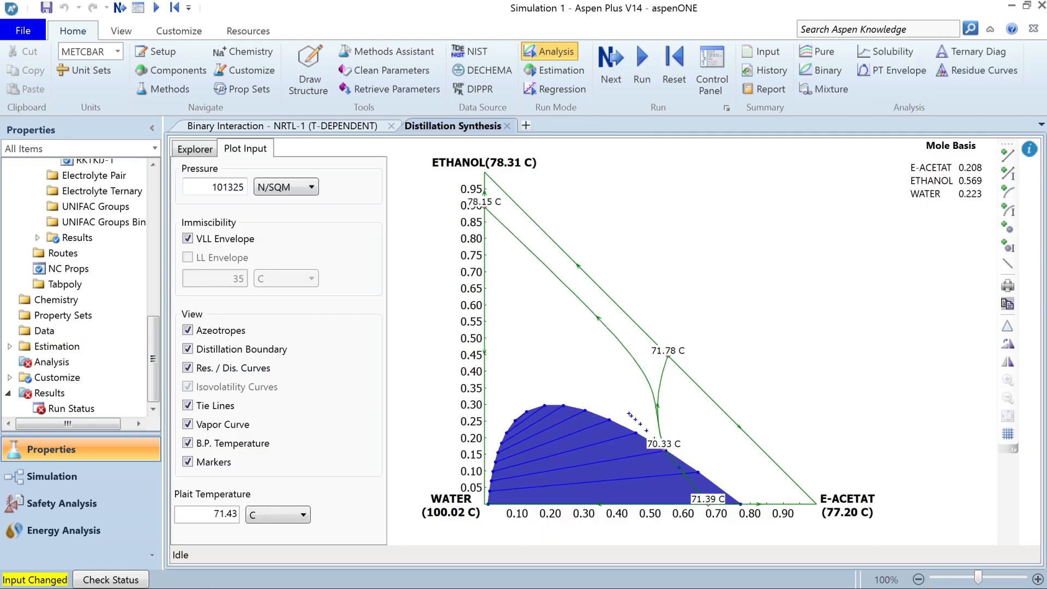
- Reinitialize the calculations for the whole simulation
click(174, 7)
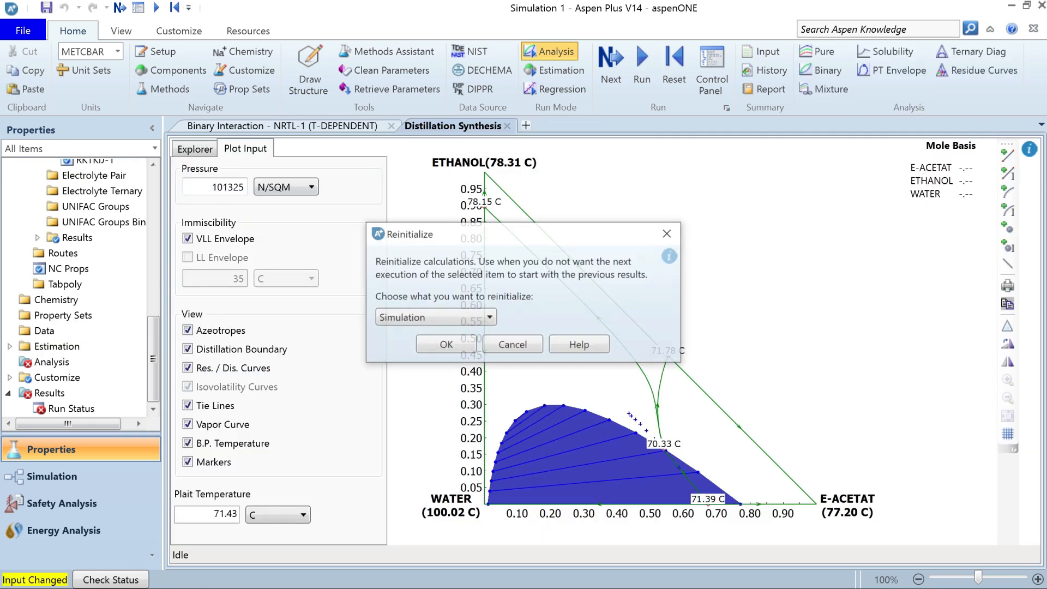
key(Return)
key(Return)
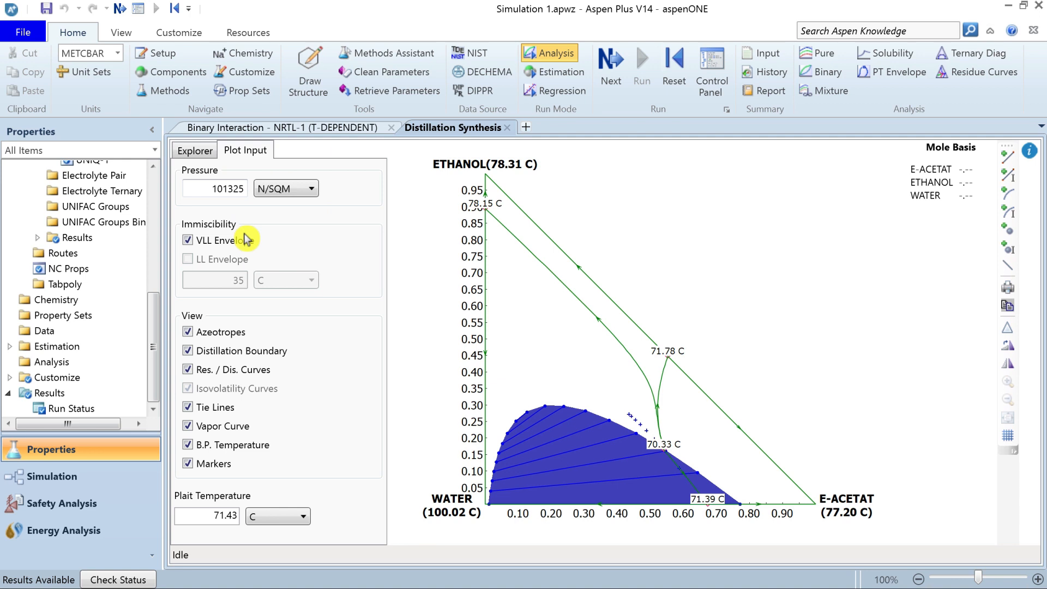
- Check the pressure, view options and plait temperature that govern the ternary plot
double_click(244, 189)
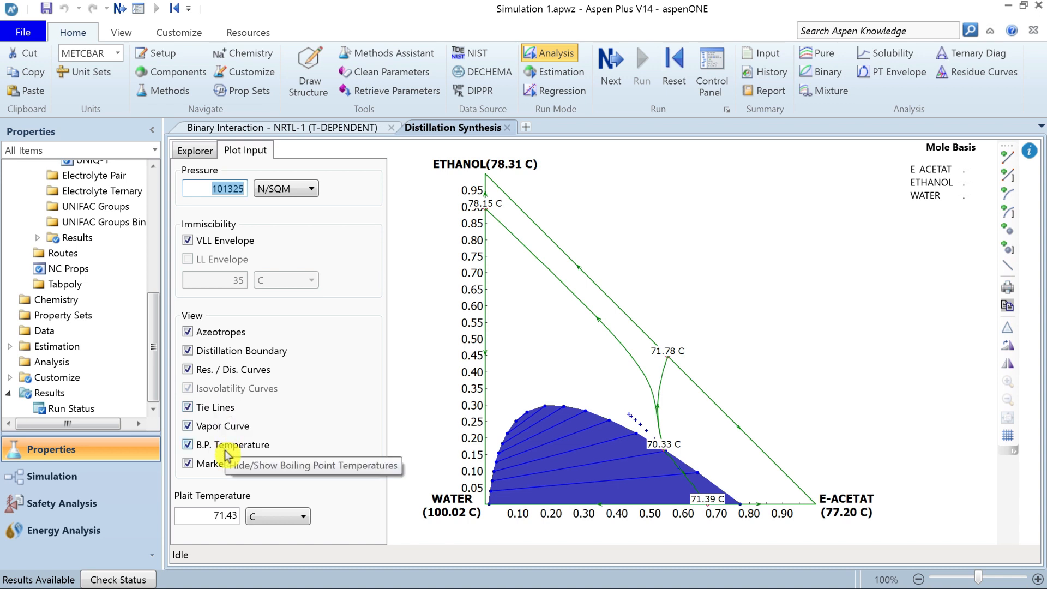
click(213, 514)
double_click(204, 514)
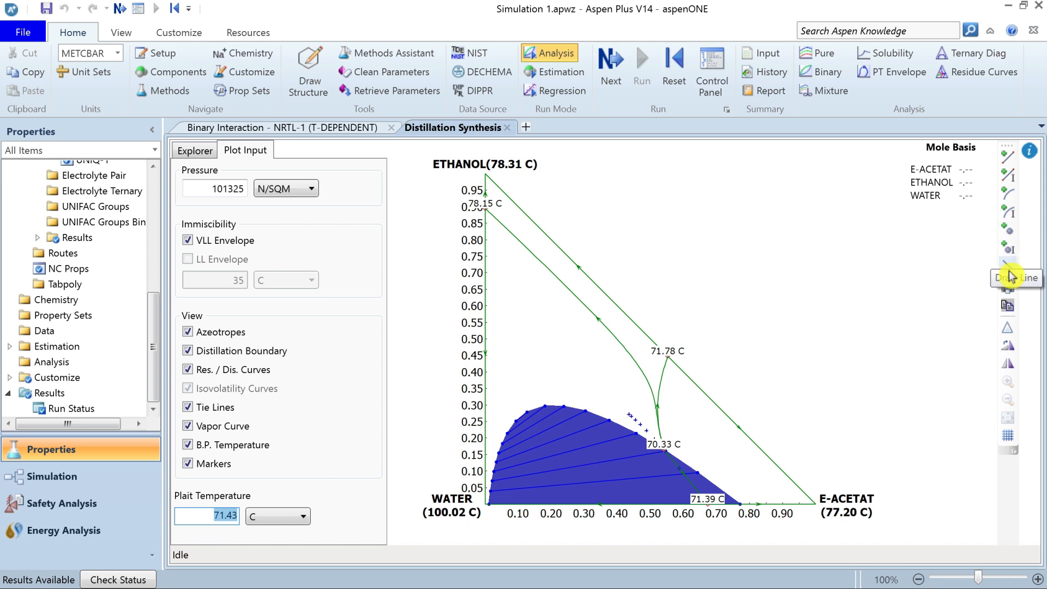
- Try the ternary plot as an equilateral triangle, rotate it back round as a right triangle, and turn on its grid
click(1009, 329)
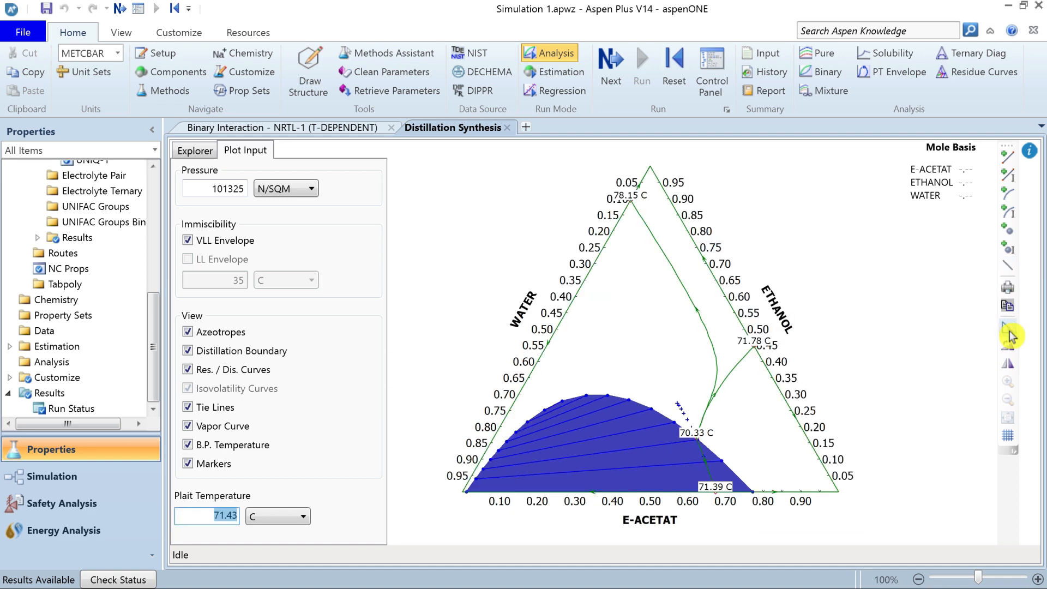
click(1009, 332)
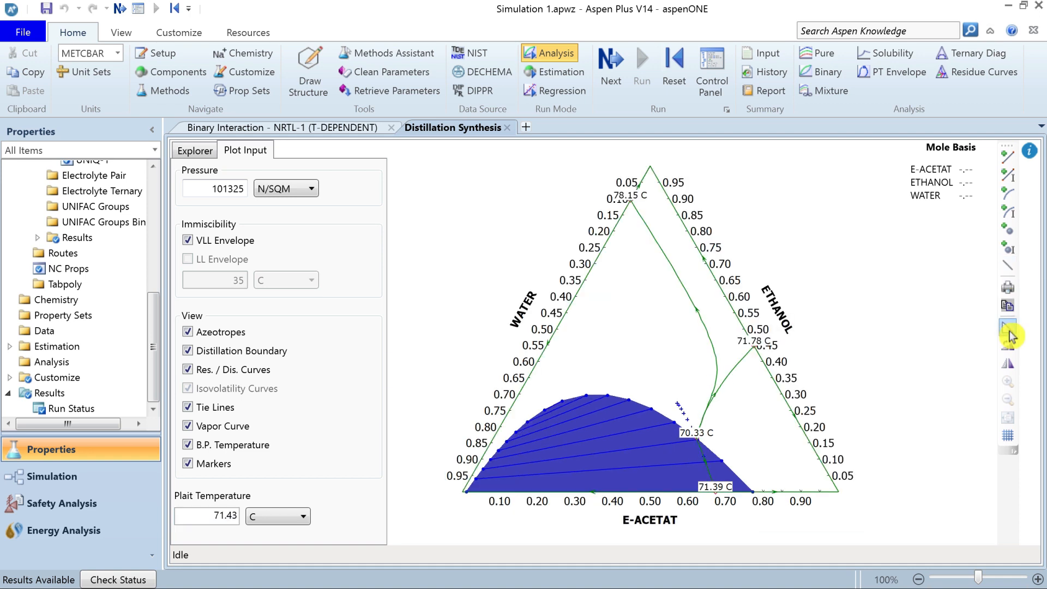
click(1008, 355)
click(1008, 356)
click(1008, 355)
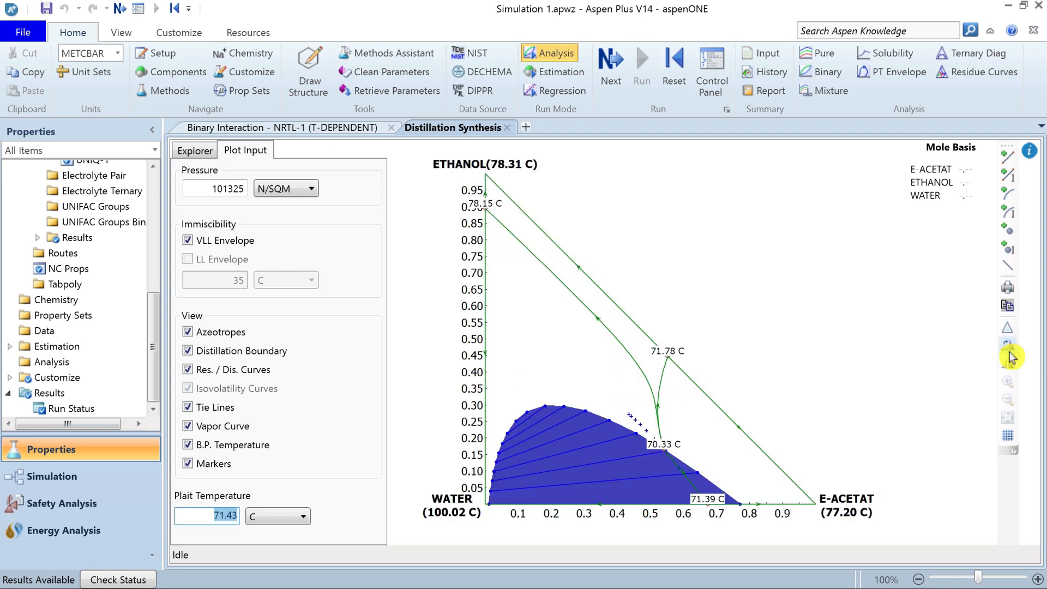
click(1008, 439)
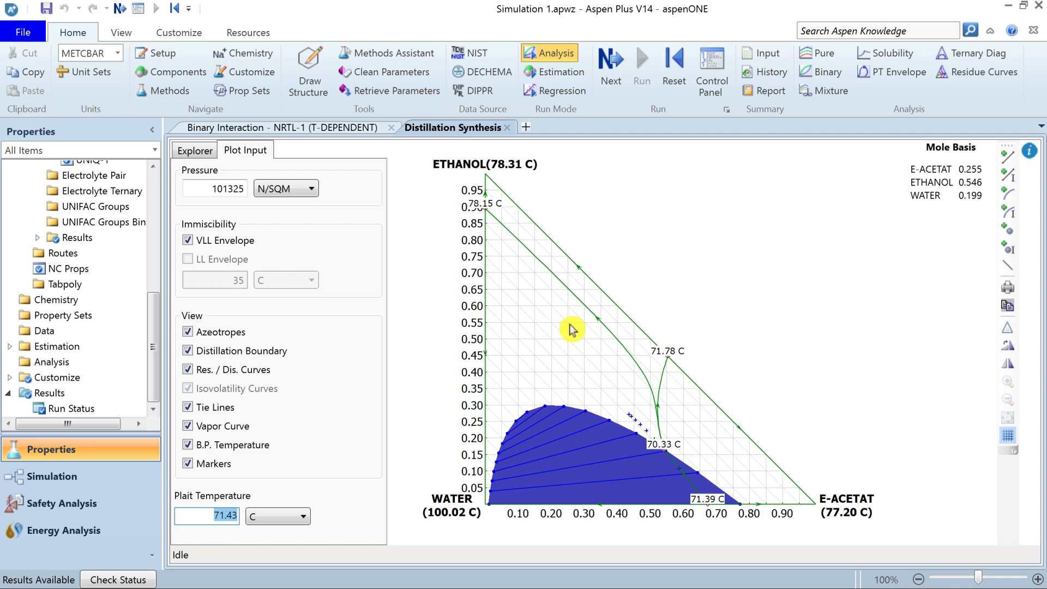
- Place a marker at about 0.15 E-ACETAT, 0.55 ETHANOL and 0.30 WATER, and label it with its boiling point above it
click(1007, 229)
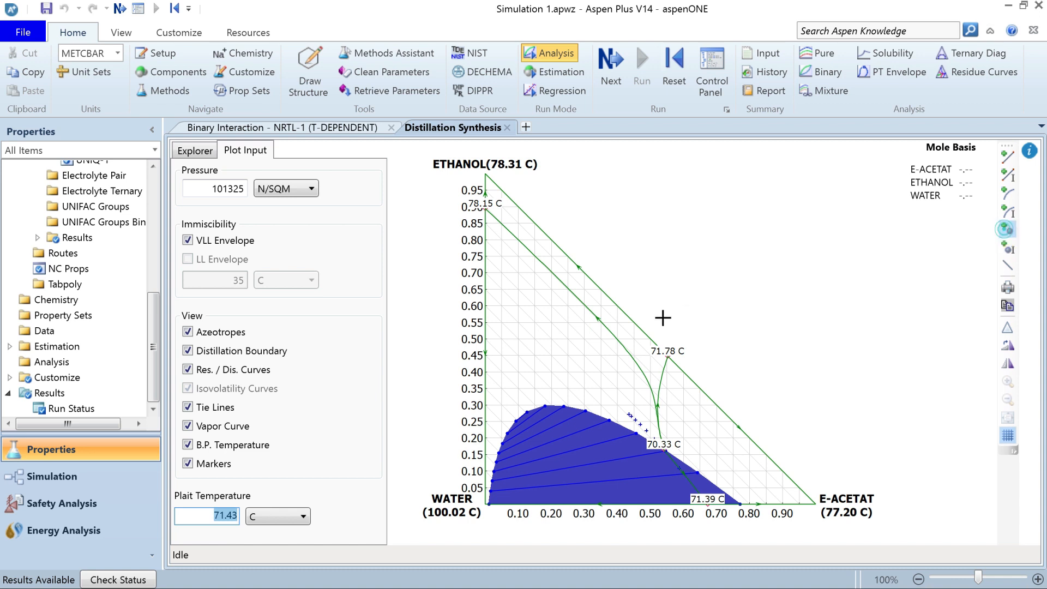
click(539, 327)
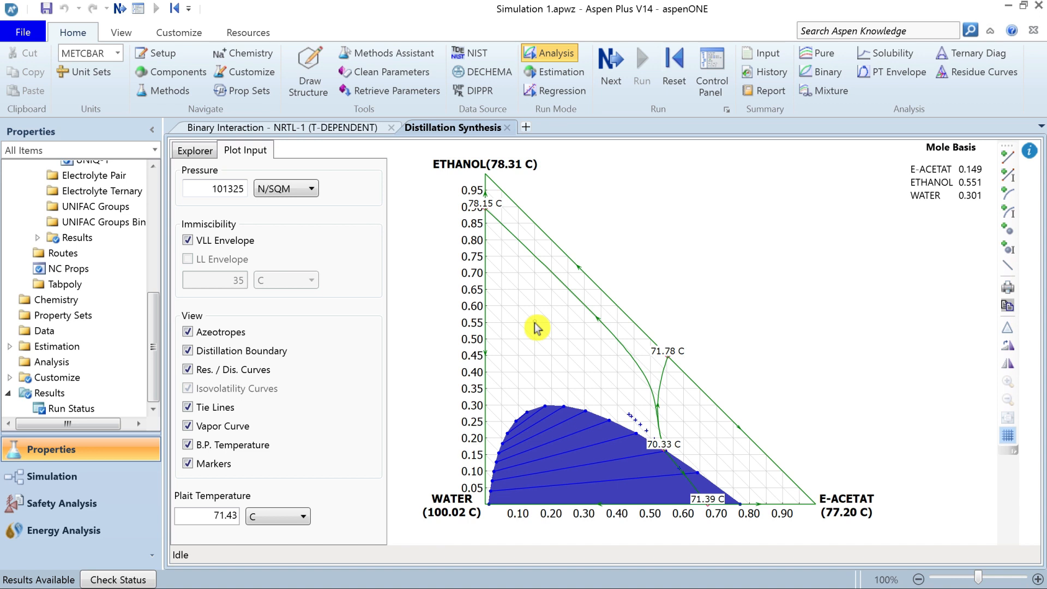
right_click(535, 326)
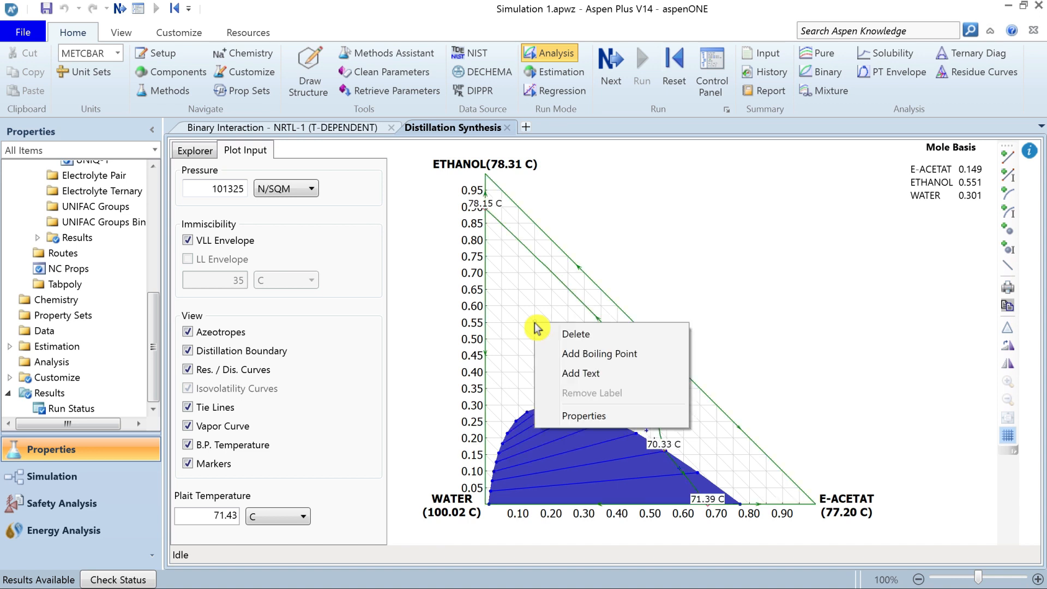
click(600, 354)
drag(542, 321, 543, 308)
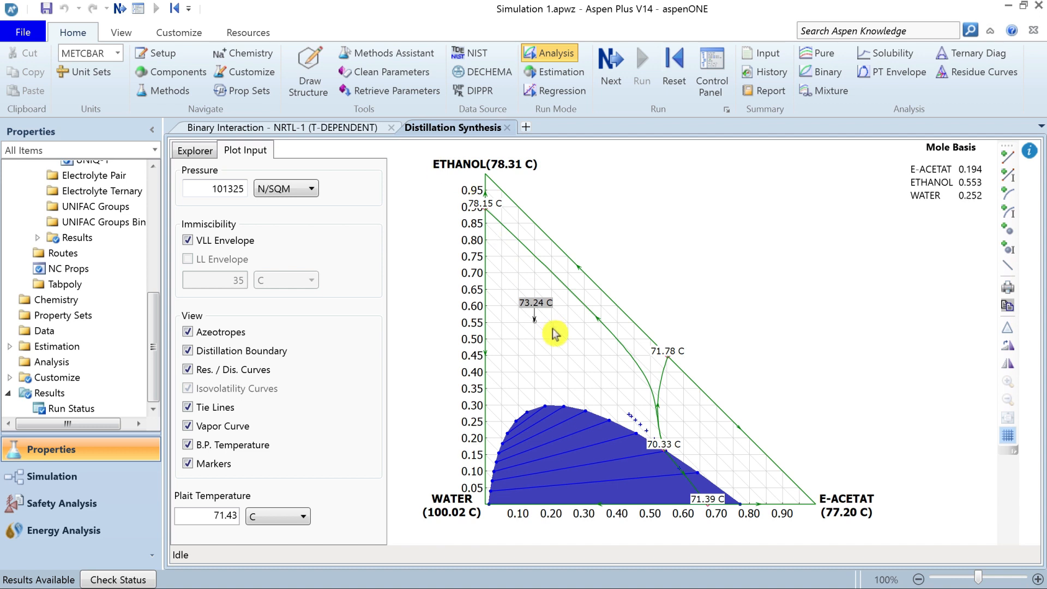
- Switch the plot to an equilateral triangle and set its residue curves to pink with a thicker solid line
click(1010, 330)
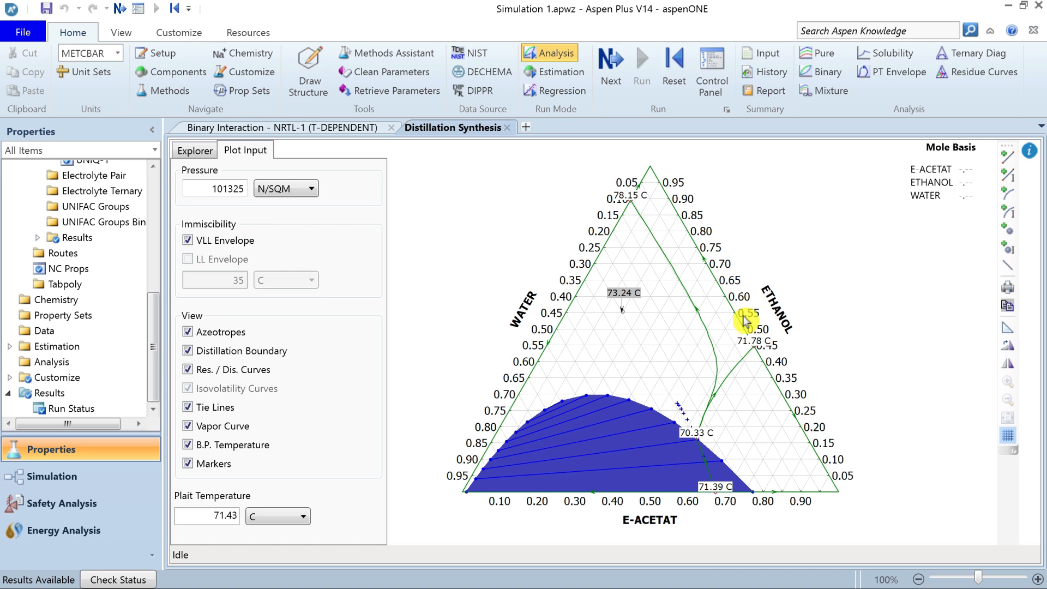
right_click(635, 347)
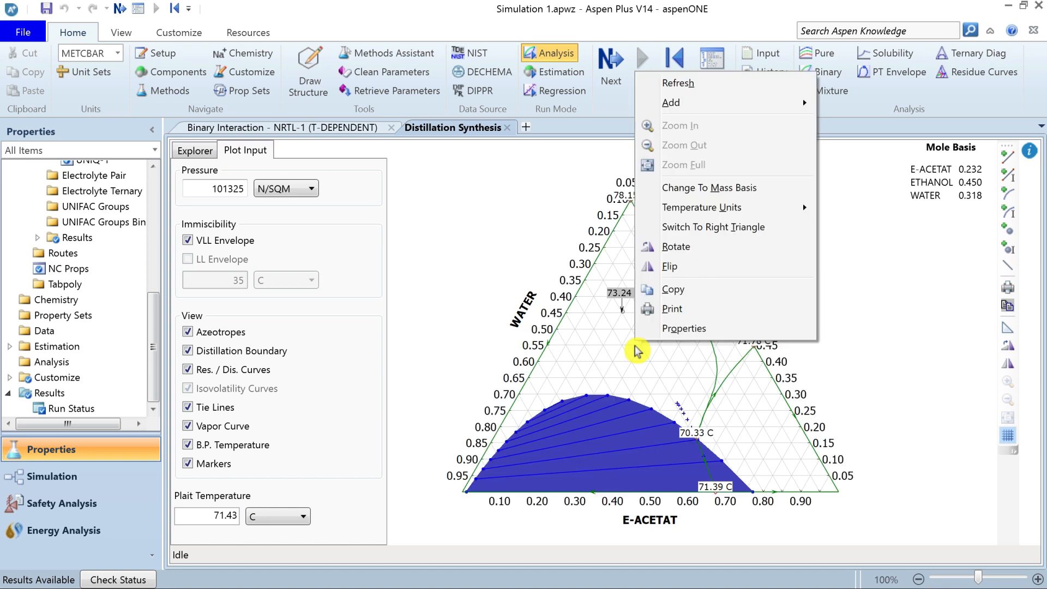
click(684, 328)
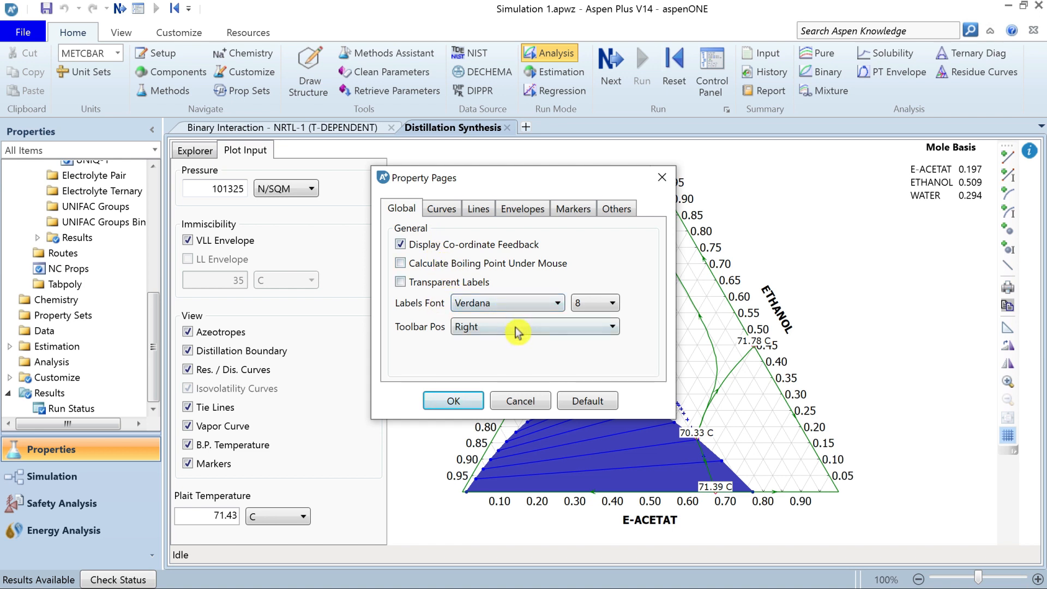
click(447, 217)
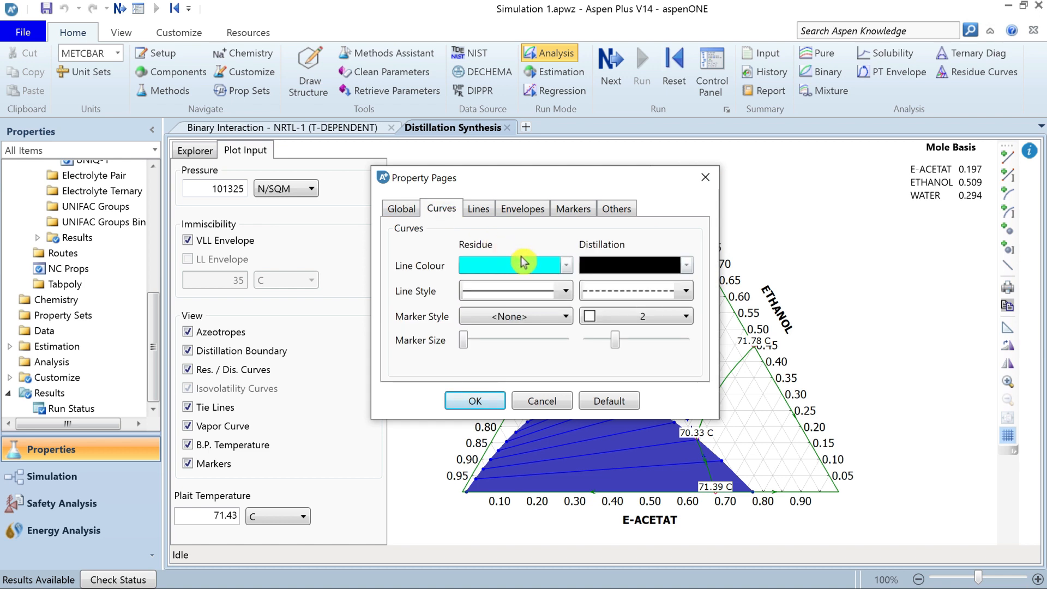
click(567, 266)
click(518, 351)
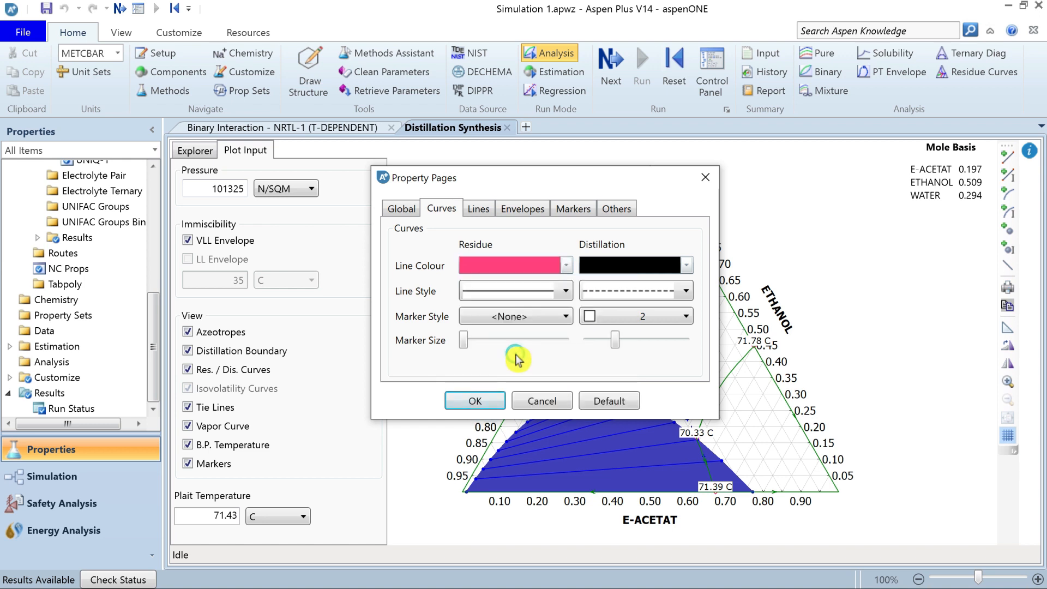
click(566, 295)
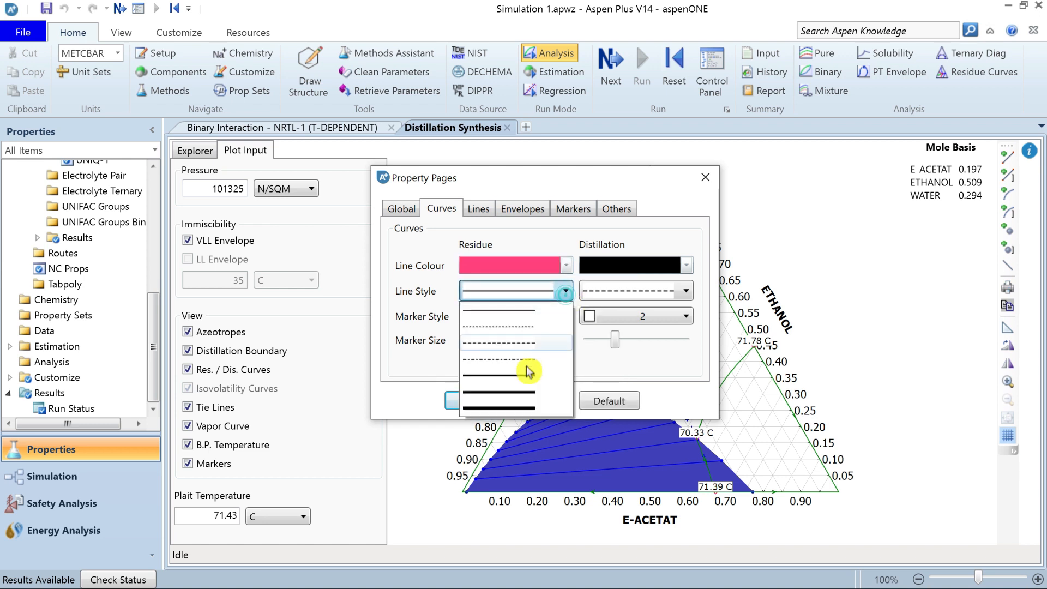
click(519, 381)
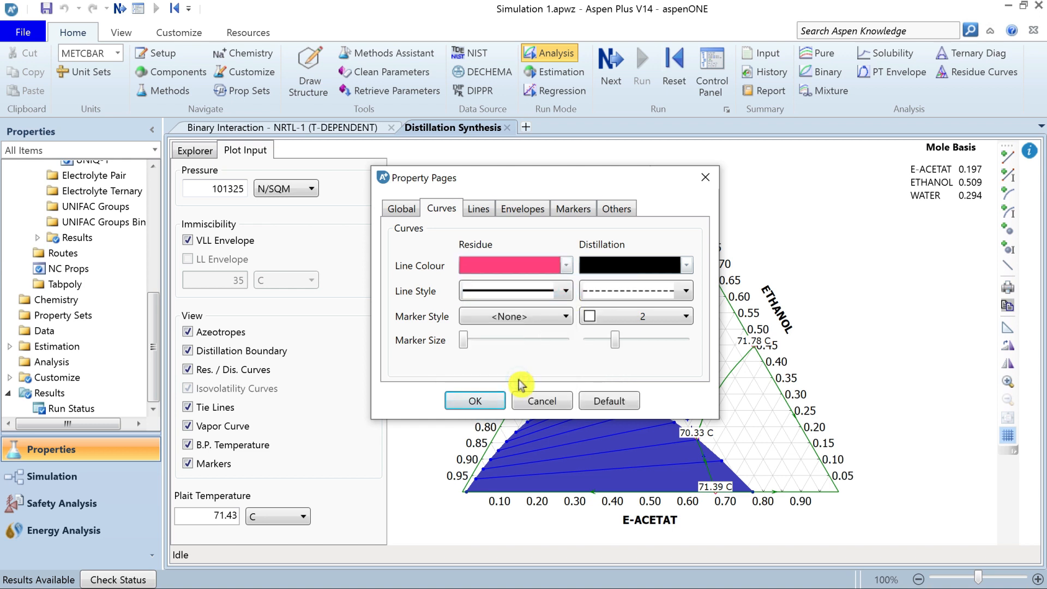
- Review the tie line formatting and set the envelope colour to light grey
click(478, 209)
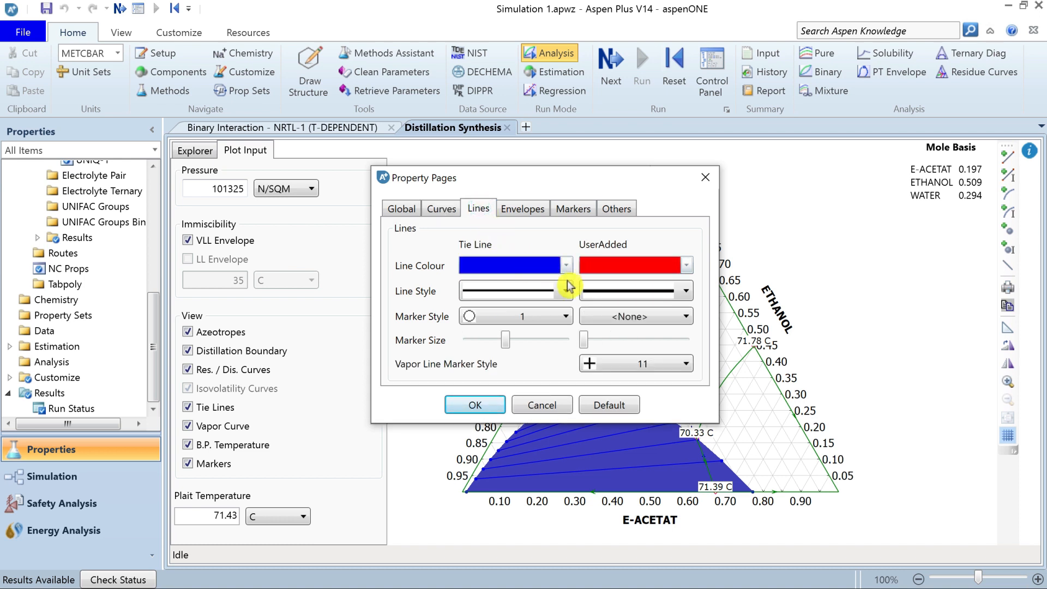
click(524, 212)
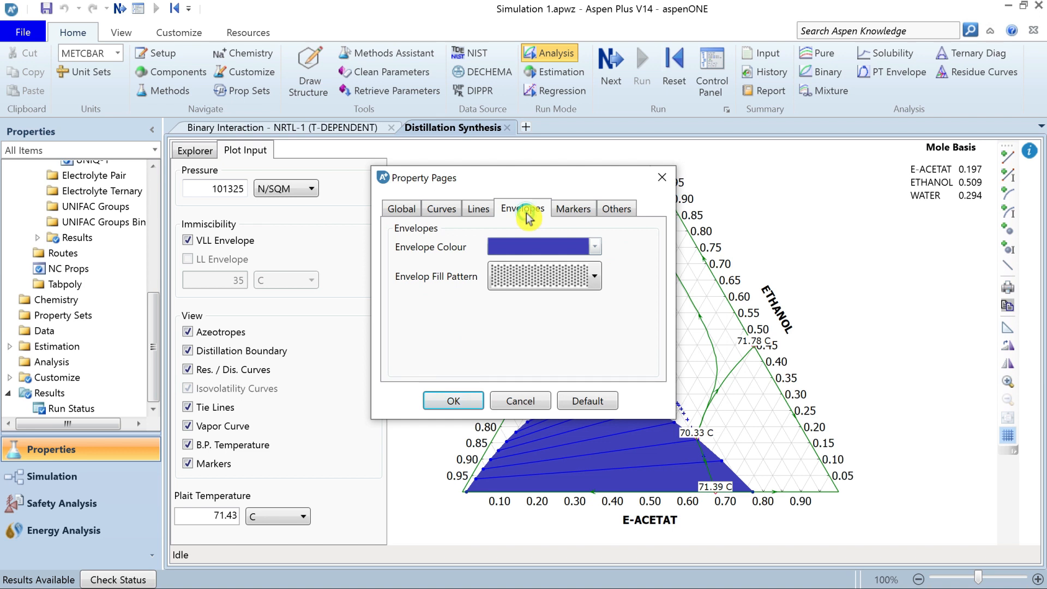
click(595, 246)
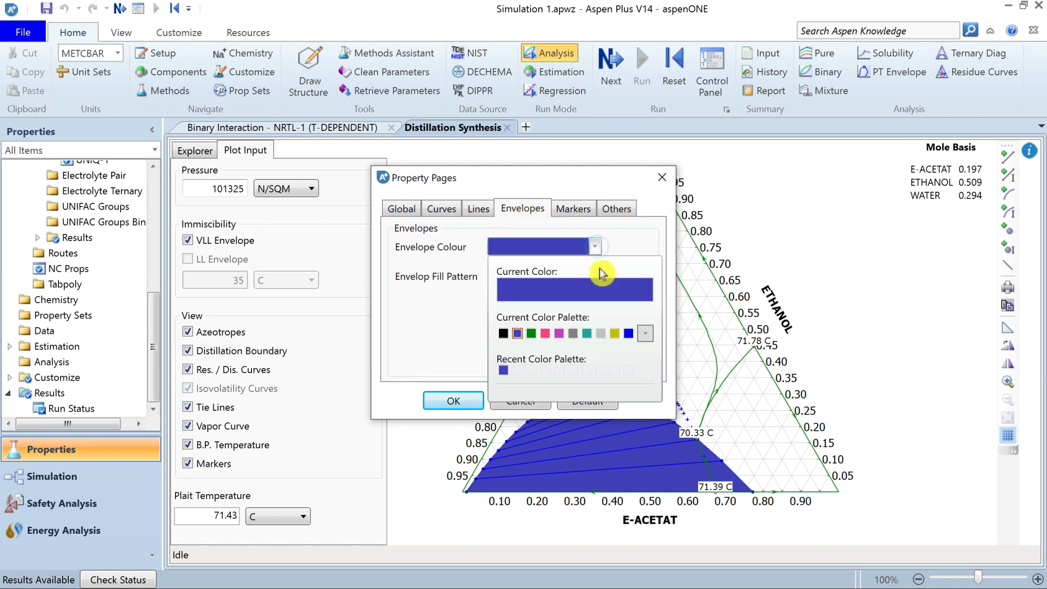
click(602, 334)
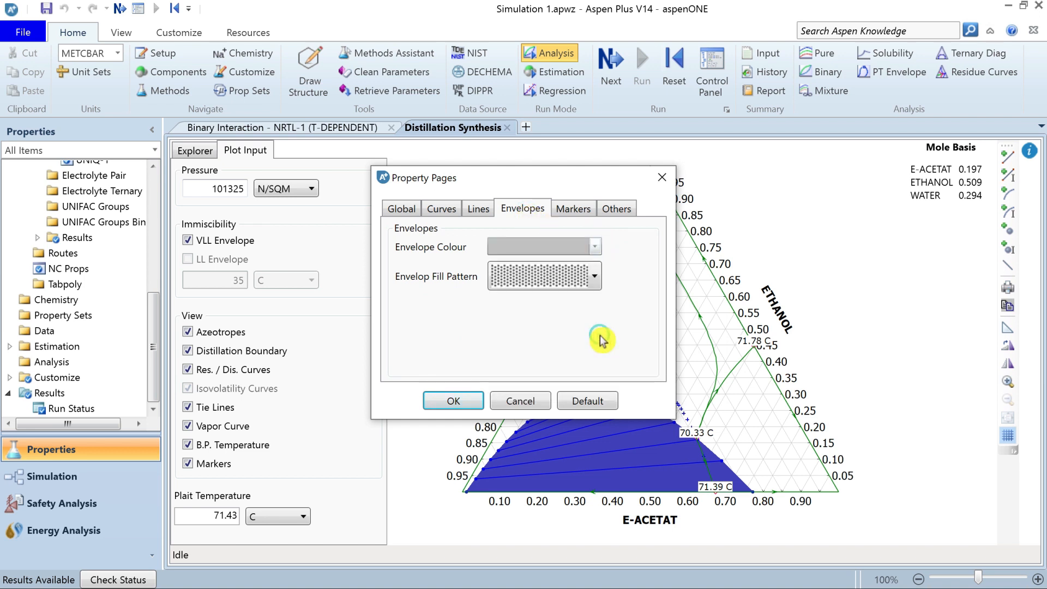
- Enlarge the azeotrope and user-added markers to the maximum size and apply the plot properties
click(573, 210)
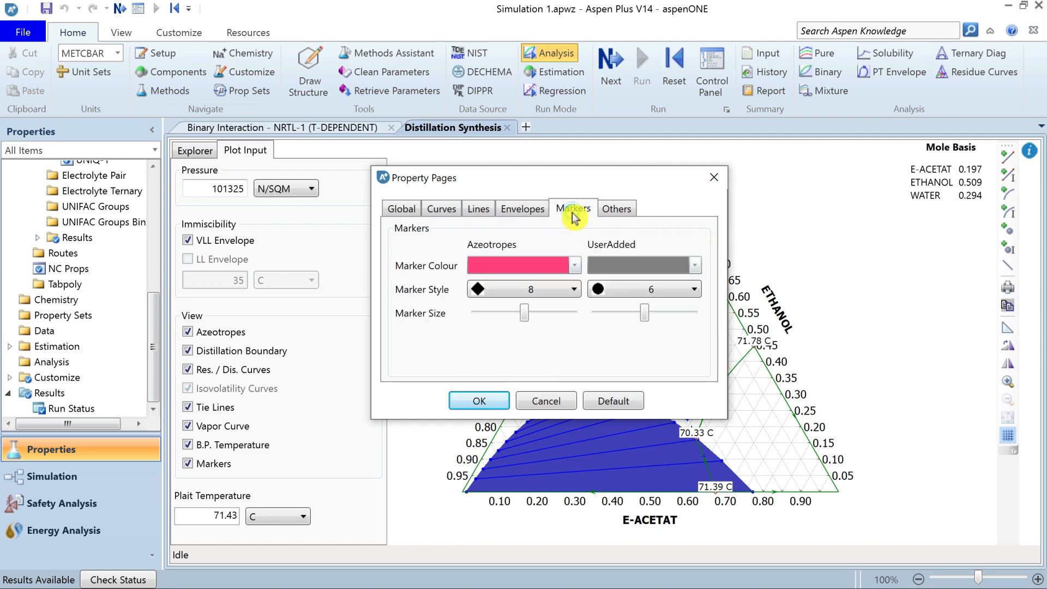
drag(526, 314, 571, 314)
drag(644, 313, 701, 315)
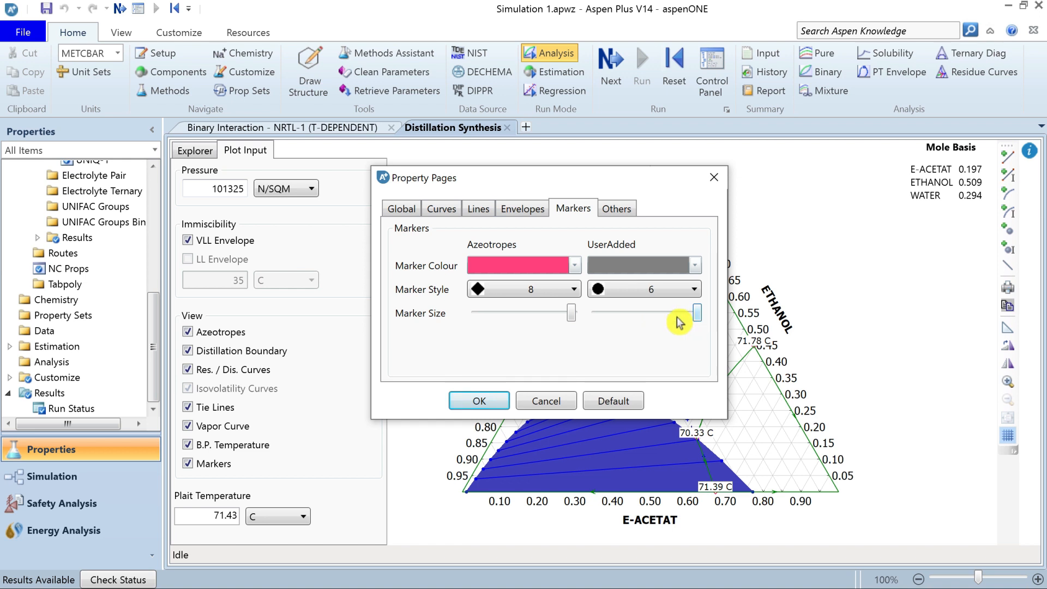
click(626, 211)
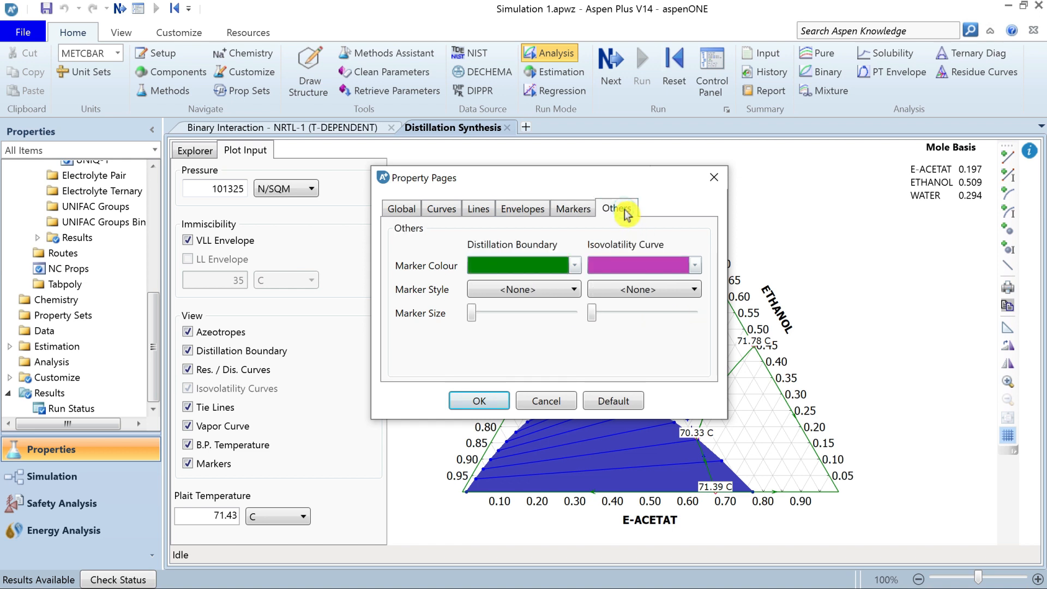
click(400, 212)
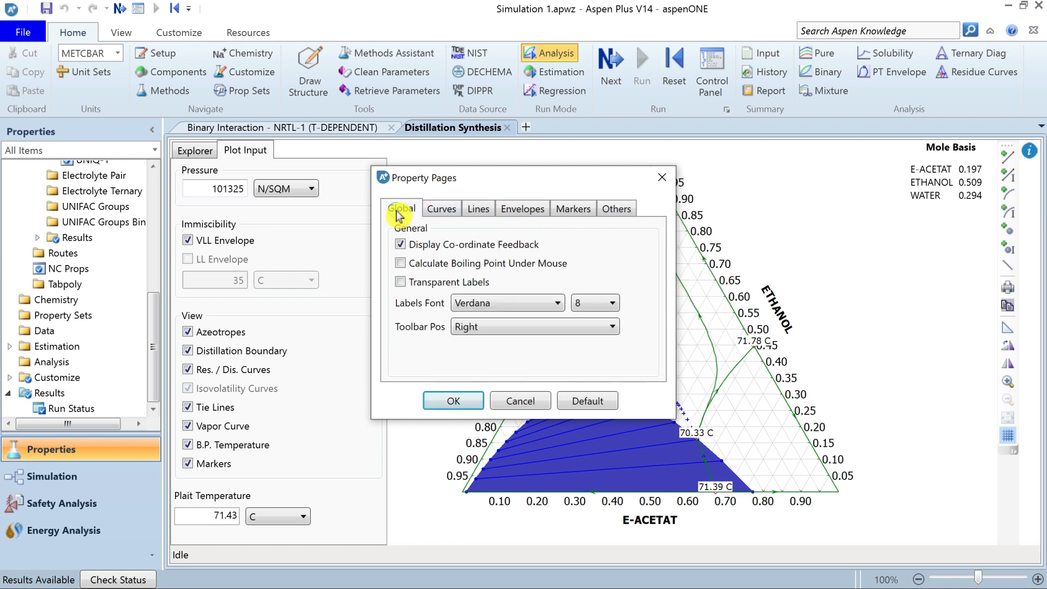
click(454, 402)
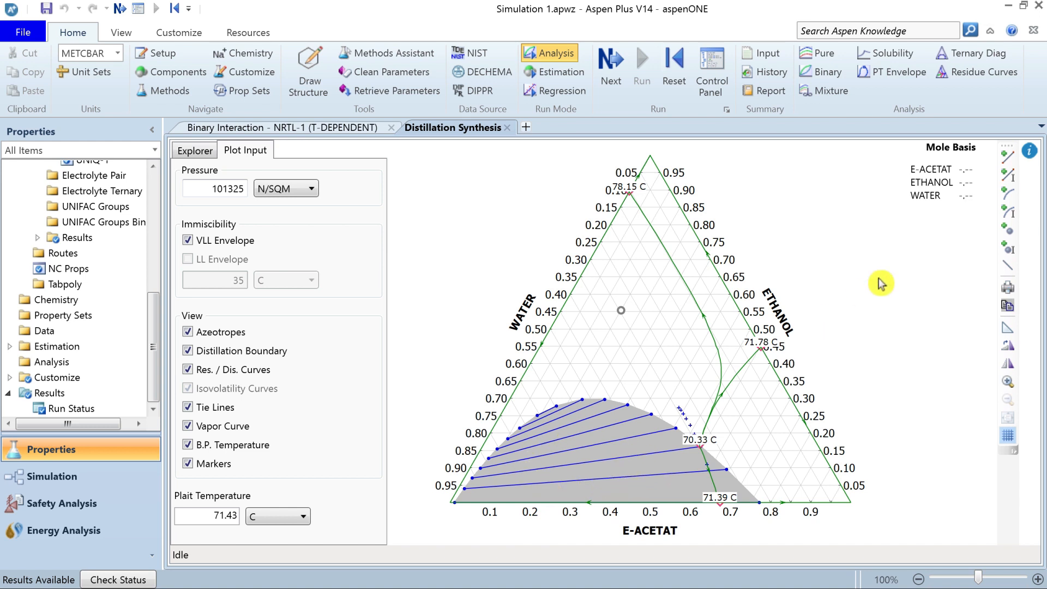
- Add a residue curve through a point at about 0.27 E-ACETAT, 0.45 ETHANOL and 0.28 WATER
click(1008, 194)
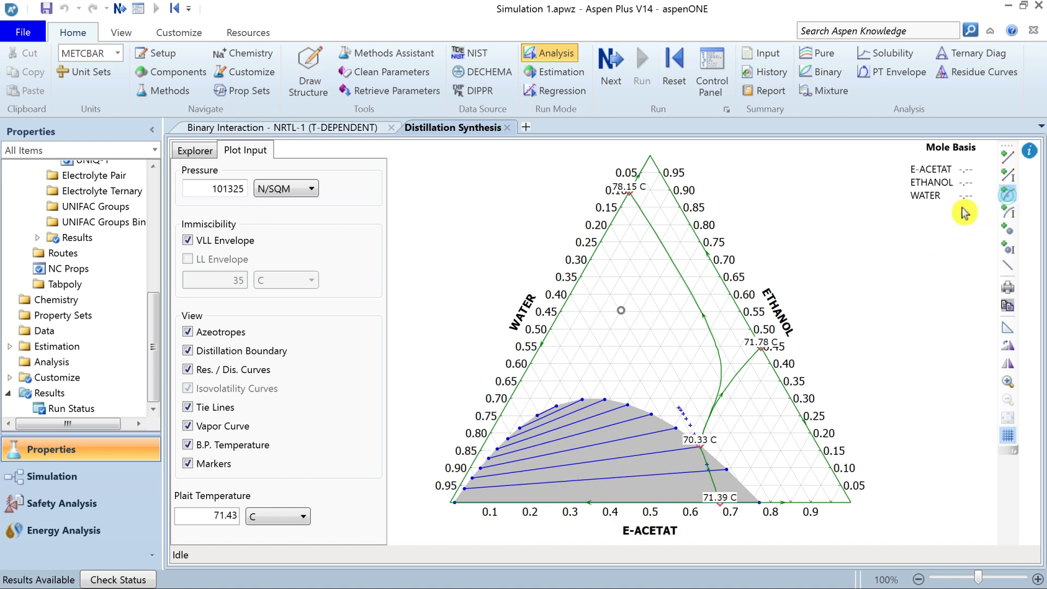
click(676, 326)
click(648, 344)
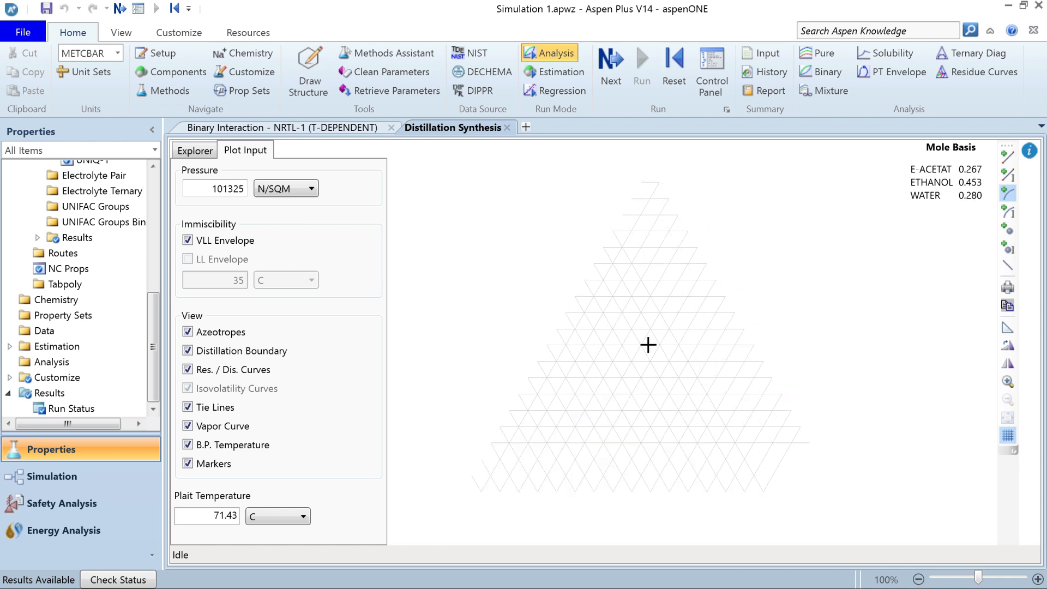
- Add residue curves near 0.40 E-ACETAT, 0.58 ETHANOL and 0.03 WATER and in the region beside the E-ACETAT corner
click(720, 304)
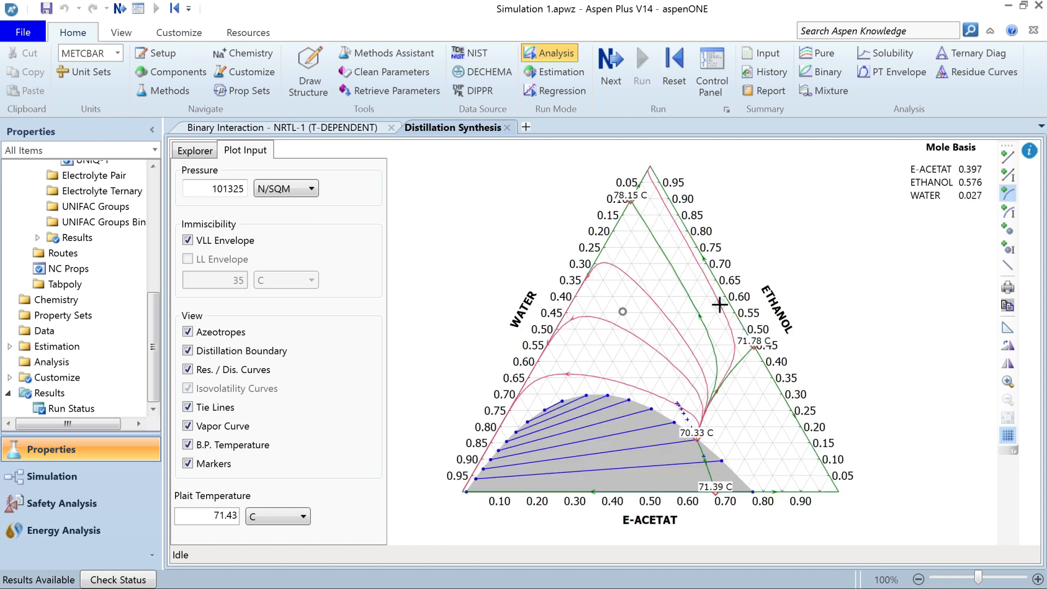
click(747, 467)
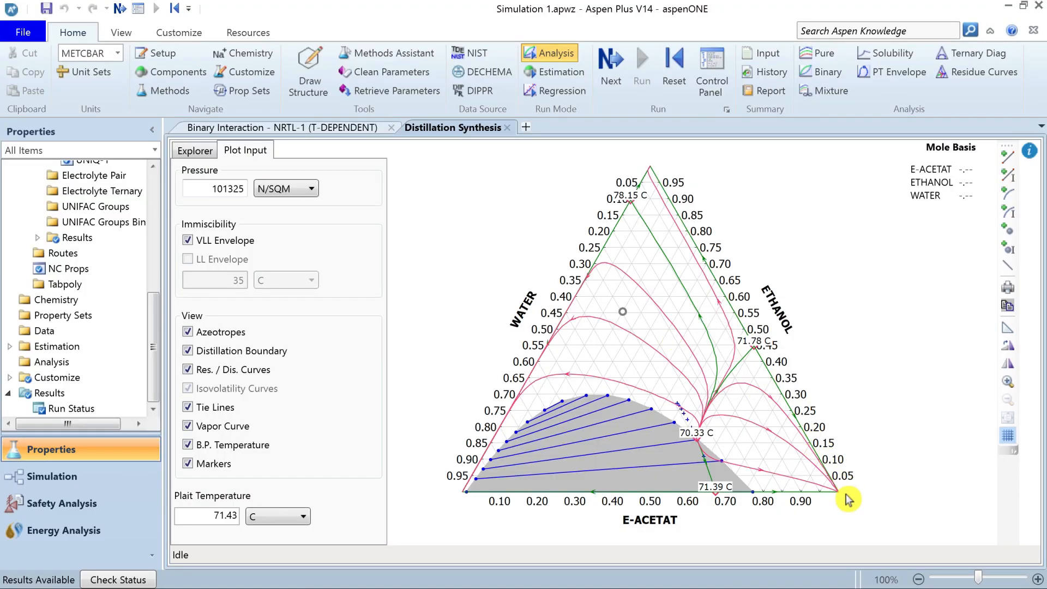
- Label the existing marker near 0.15 E-ACETAT, 0.55 ETHANOL and 0.30 WATER as FEED and add a residue curve through it
right_click(623, 312)
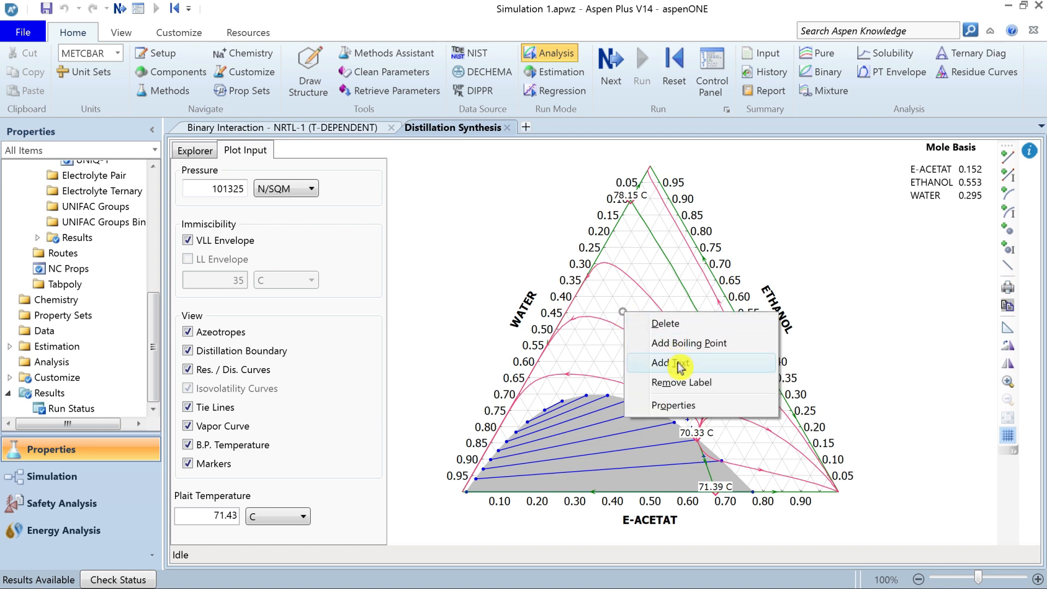
click(680, 364)
text(FEED)
click(638, 295)
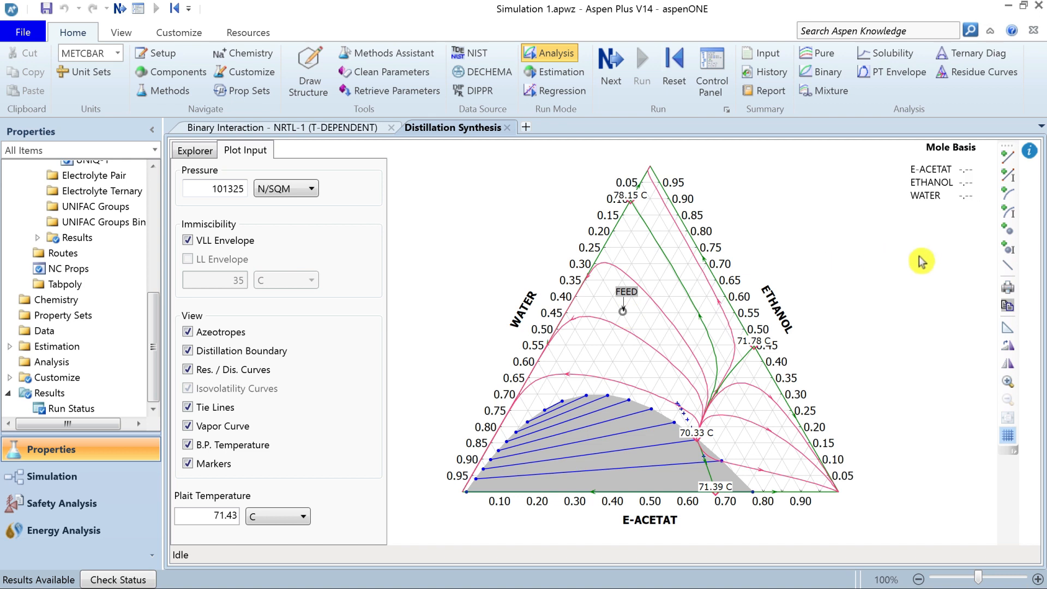
click(1008, 194)
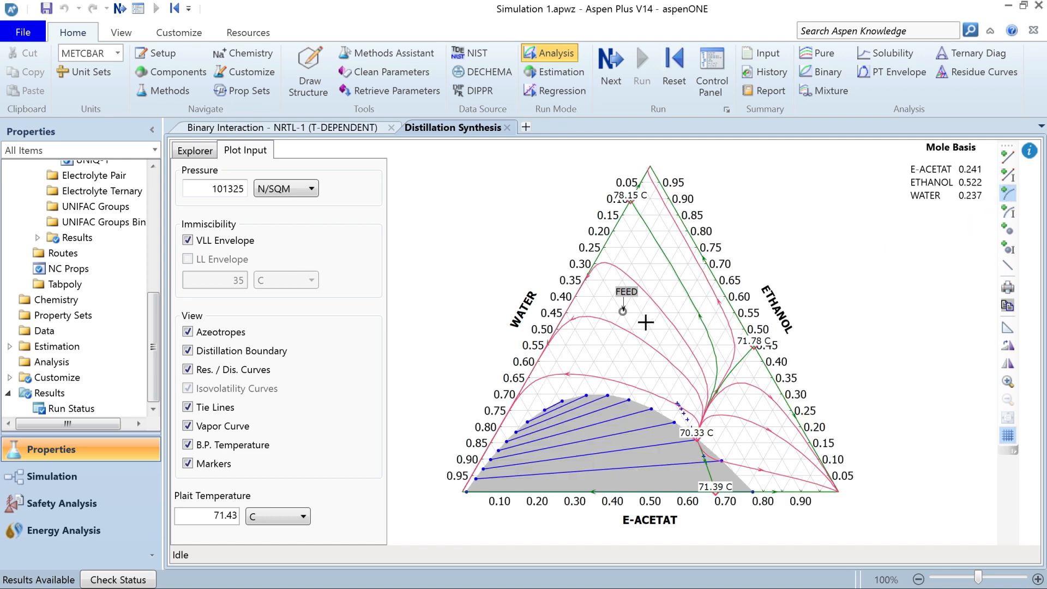
click(598, 304)
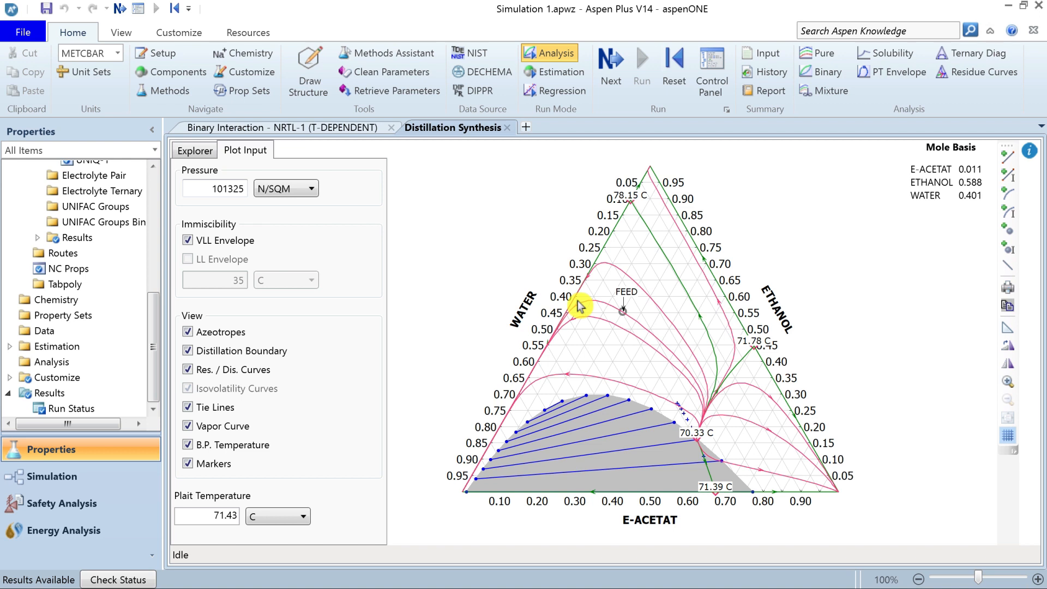
- Draw a straight line from the WATER–ETHANOL edge at about 0.59 ETHANOL, passing just below FEED, to the far side of the feed's residue curve
click(1007, 266)
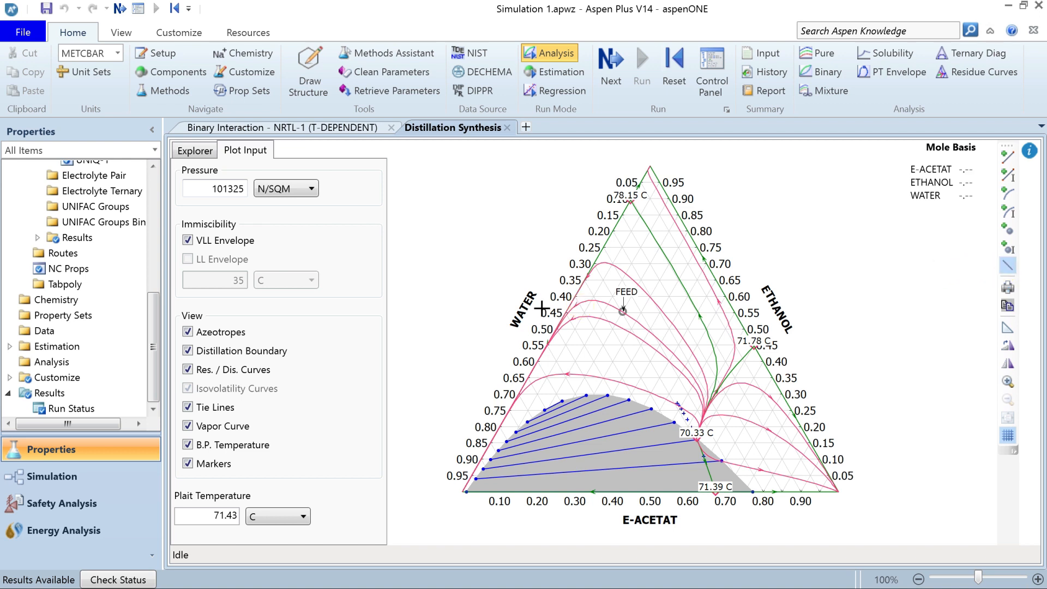
click(578, 299)
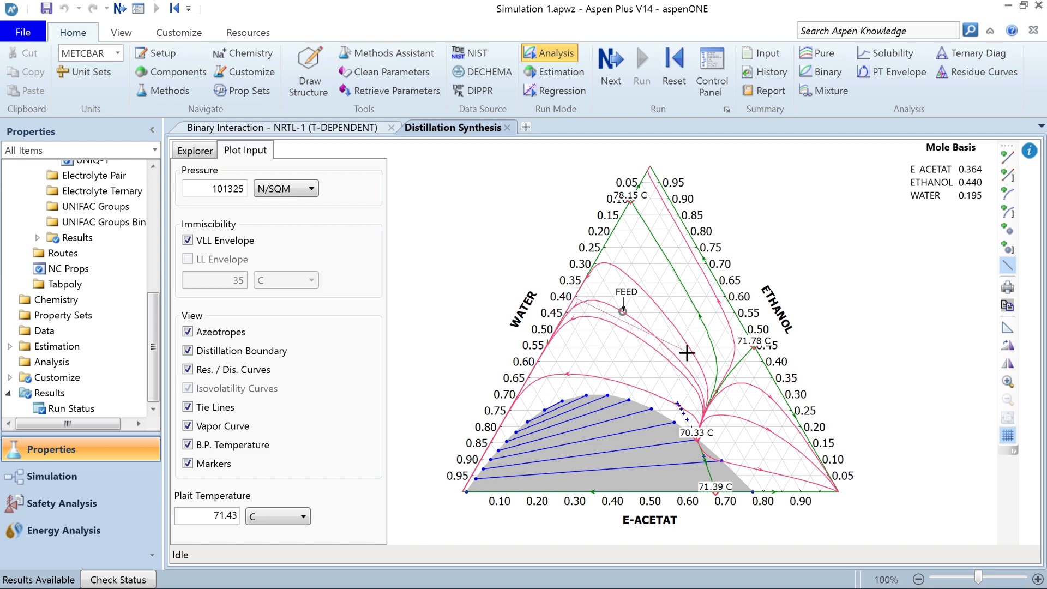
click(704, 386)
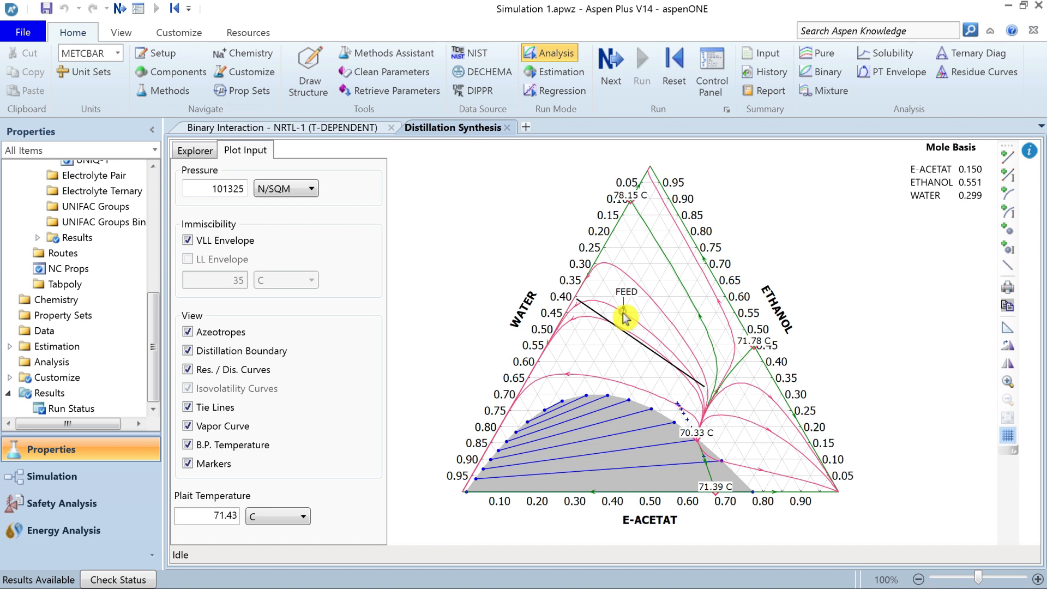
click(582, 303)
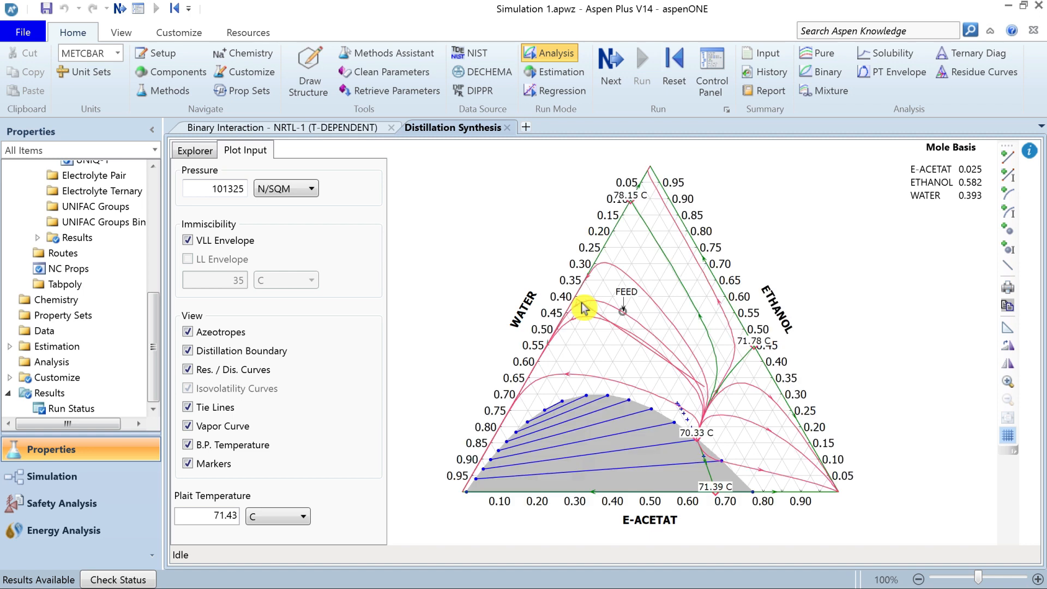
- Mark both ends of the line near FEED, at about 0.02 E-ACETAT, 0.58 ETHANOL and about 0.45 E-ACETAT, 0.34 ETHANOL
click(1008, 232)
click(581, 302)
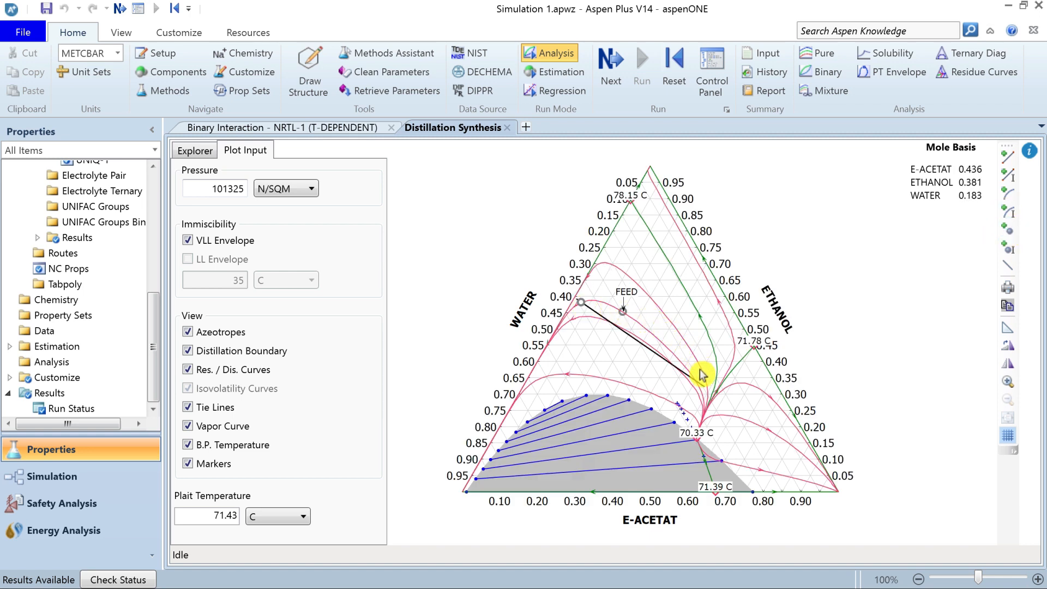
click(1008, 229)
click(696, 381)
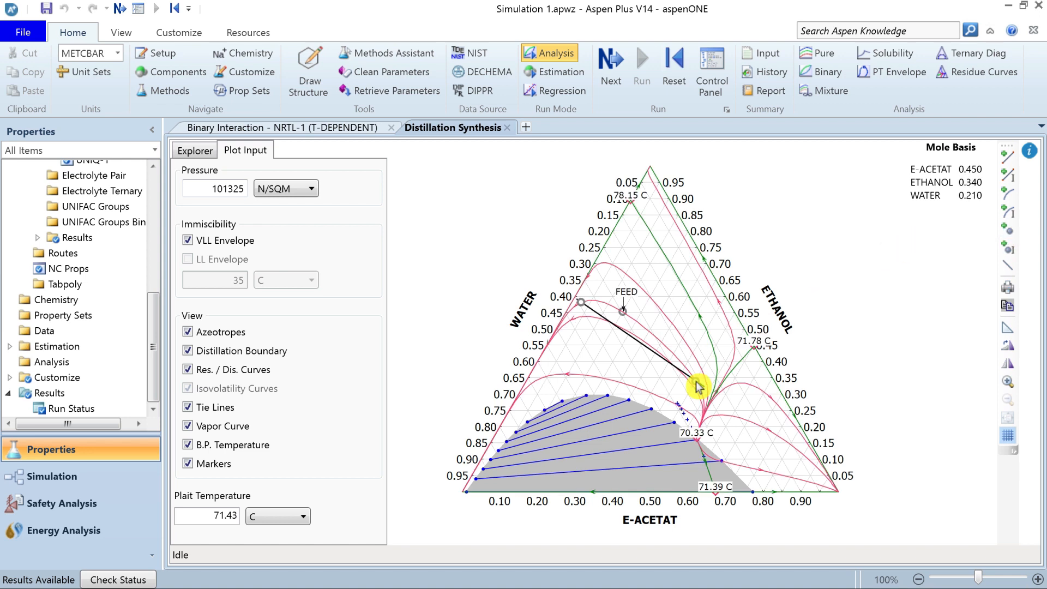
click(622, 312)
click(696, 381)
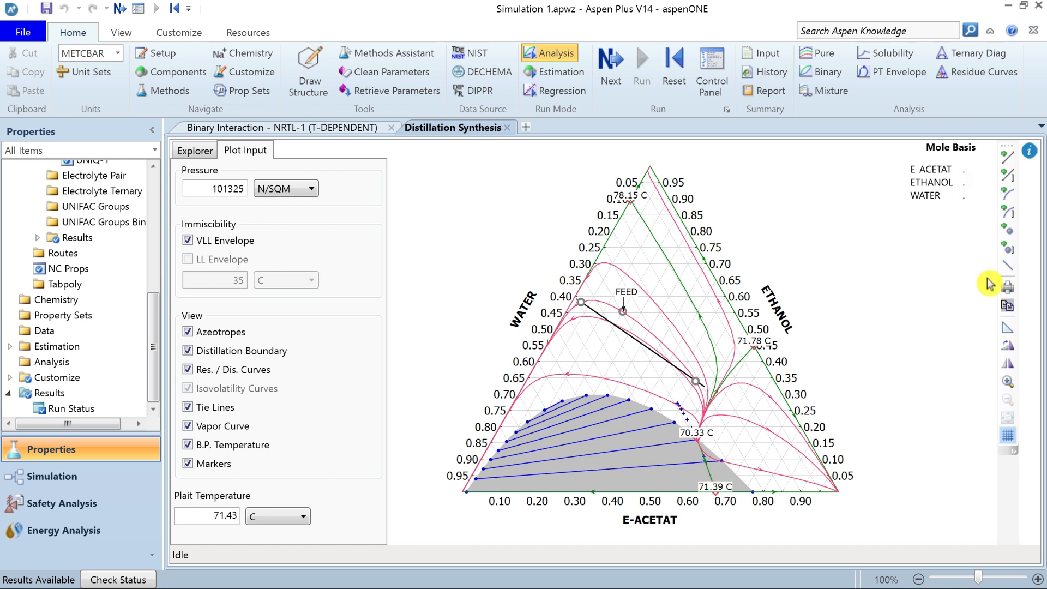
- Draw a line from the lower end marker to the tie line at about 0.24 E-ACETAT, 0.06 ETHANOL and 0.70 WATER, and mark that end
click(1006, 271)
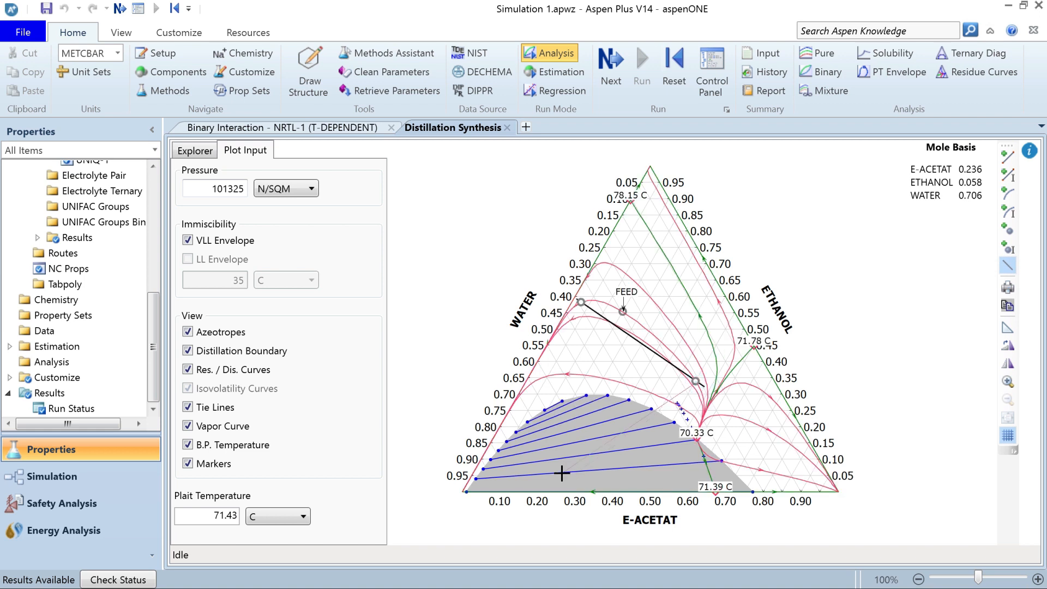
click(1008, 234)
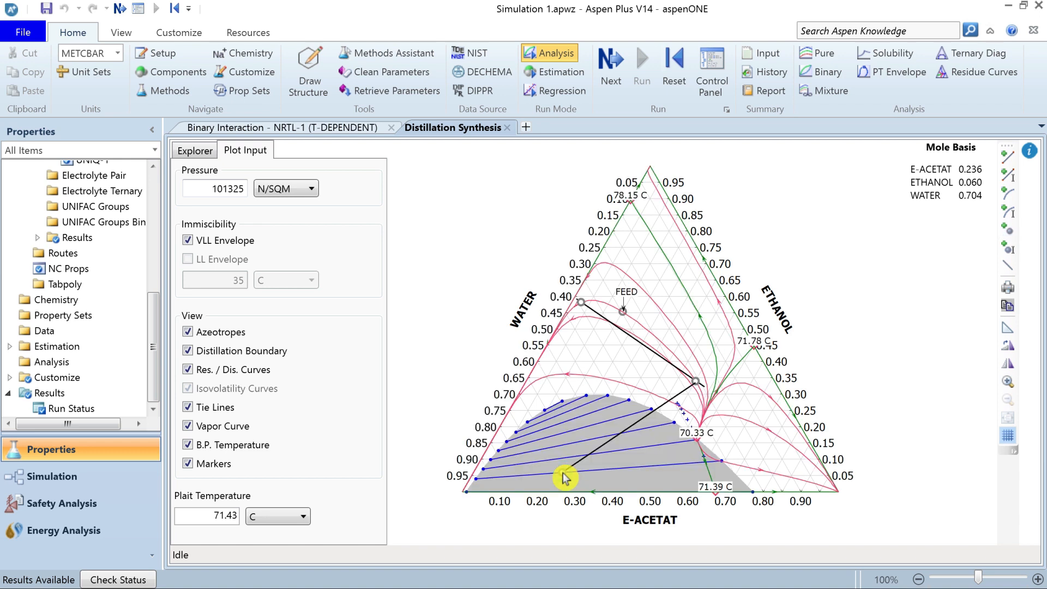
click(563, 473)
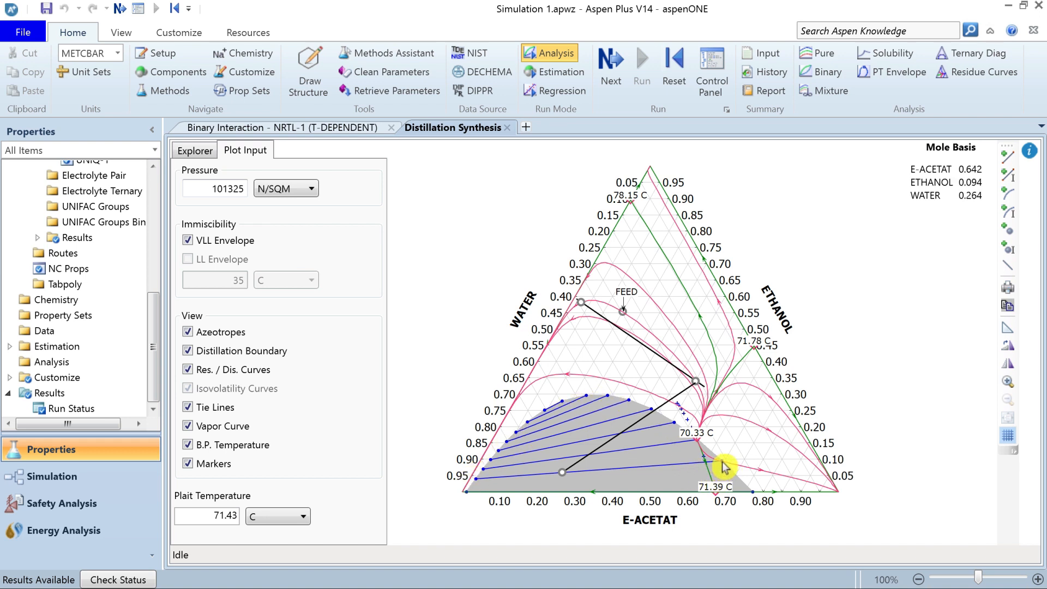
- Place markers on both ends of the tie line that the new line meets inside the grey envelope
click(1007, 230)
click(726, 466)
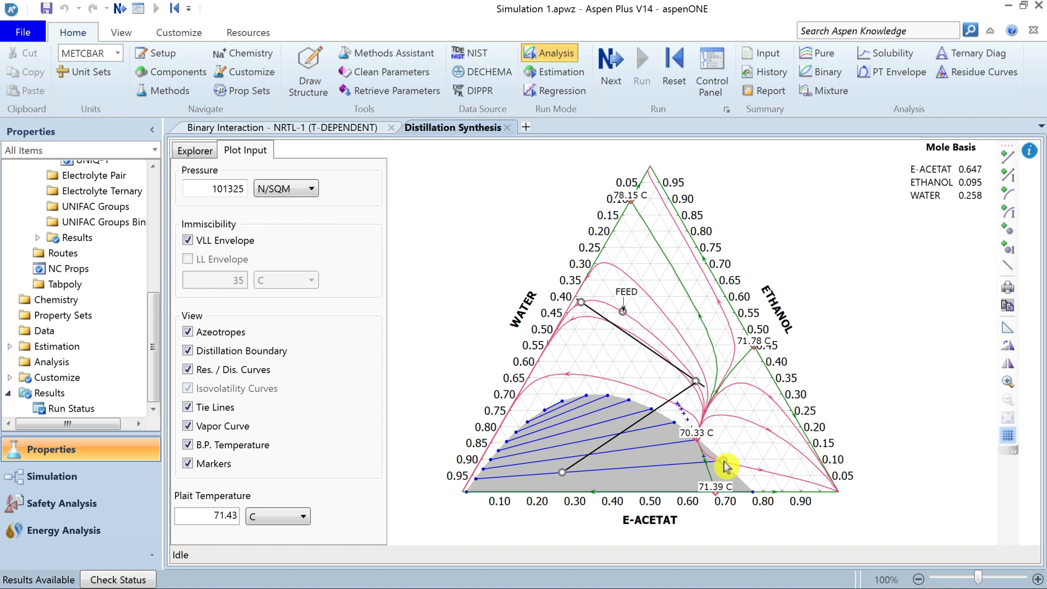
click(478, 480)
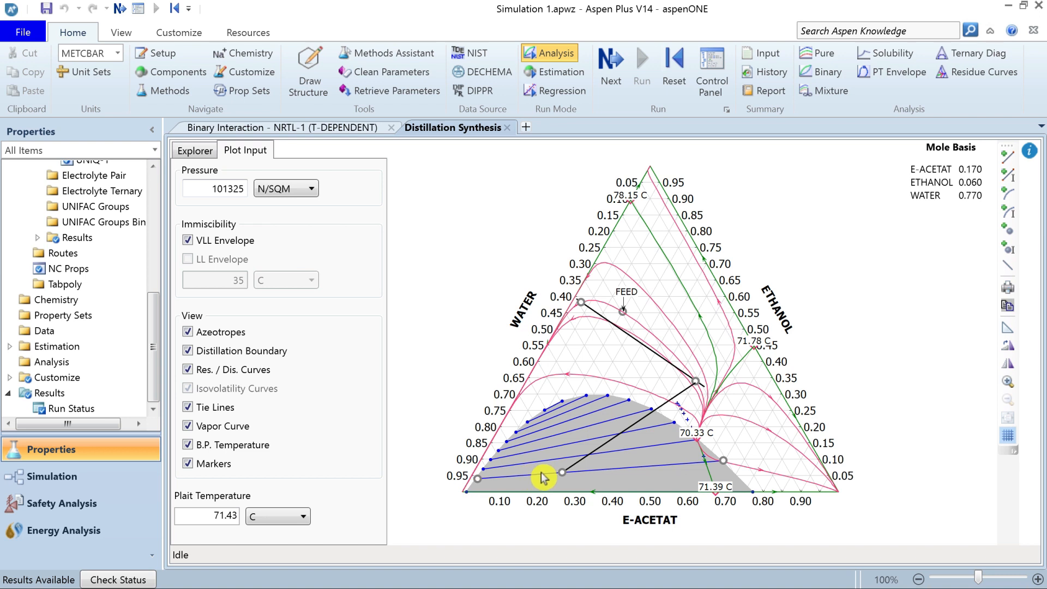
- Draw a line along the marked tie line, from its WATER-side marker to its E-ACETAT-side marker
click(696, 382)
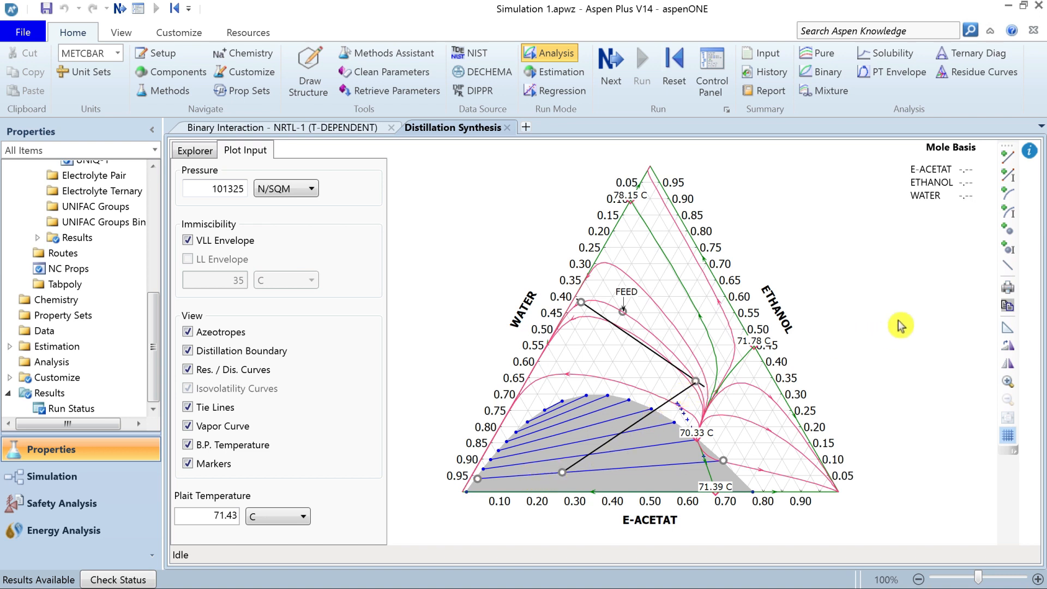
click(1008, 265)
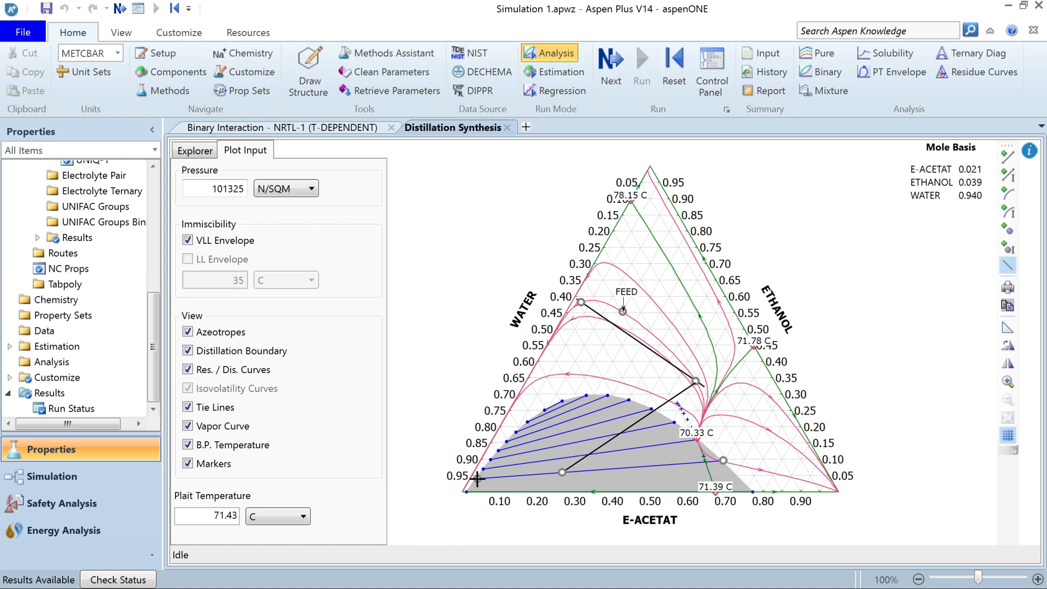
click(721, 459)
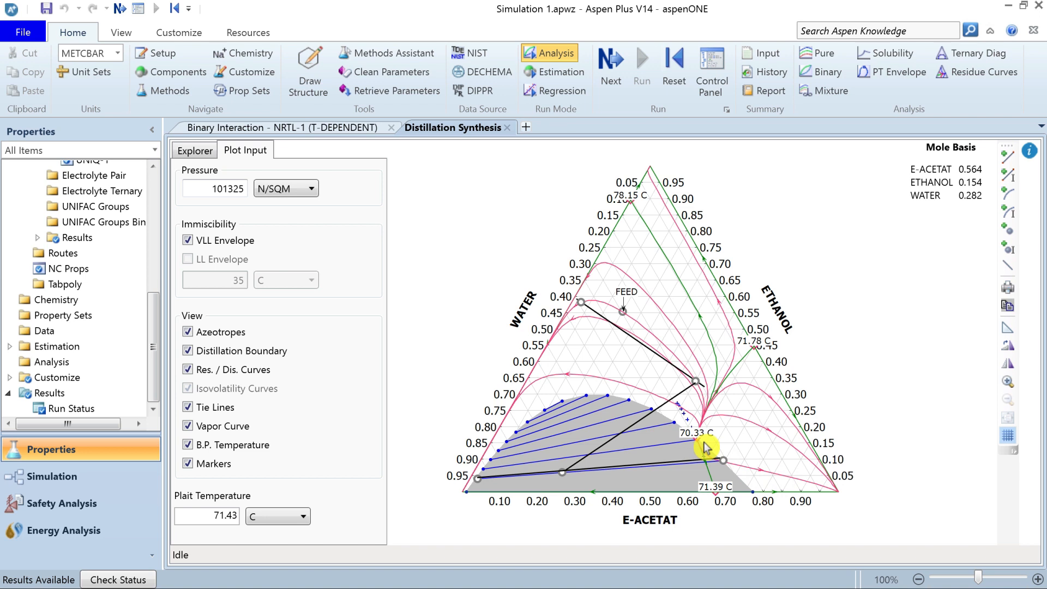
- Draw a line from the E-ACETAT corner to the point just below the 70.33 C azeotrope and mark both of its ends
click(1008, 265)
click(837, 491)
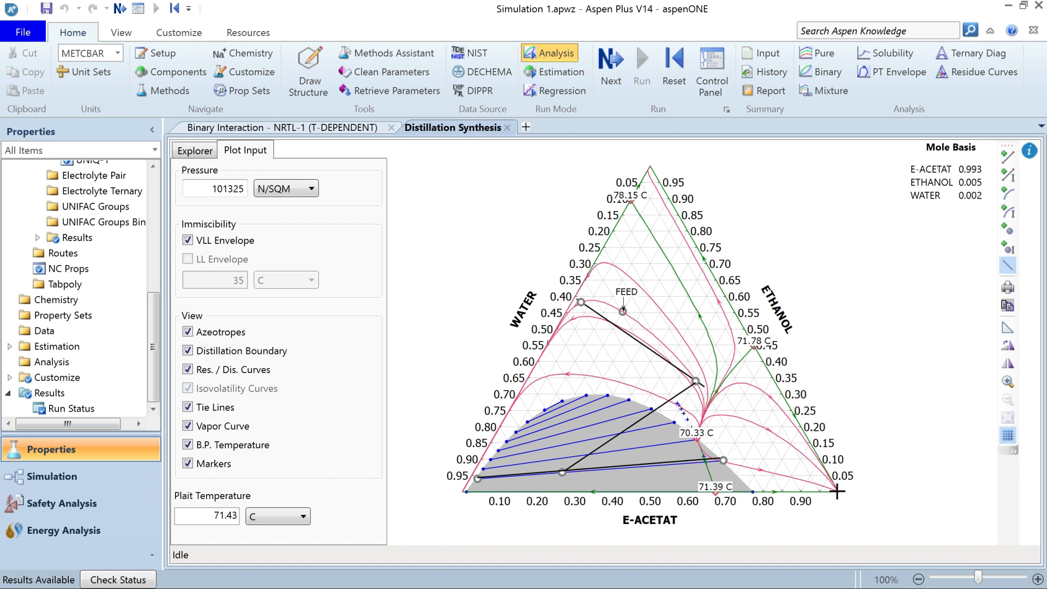
click(699, 443)
click(1008, 229)
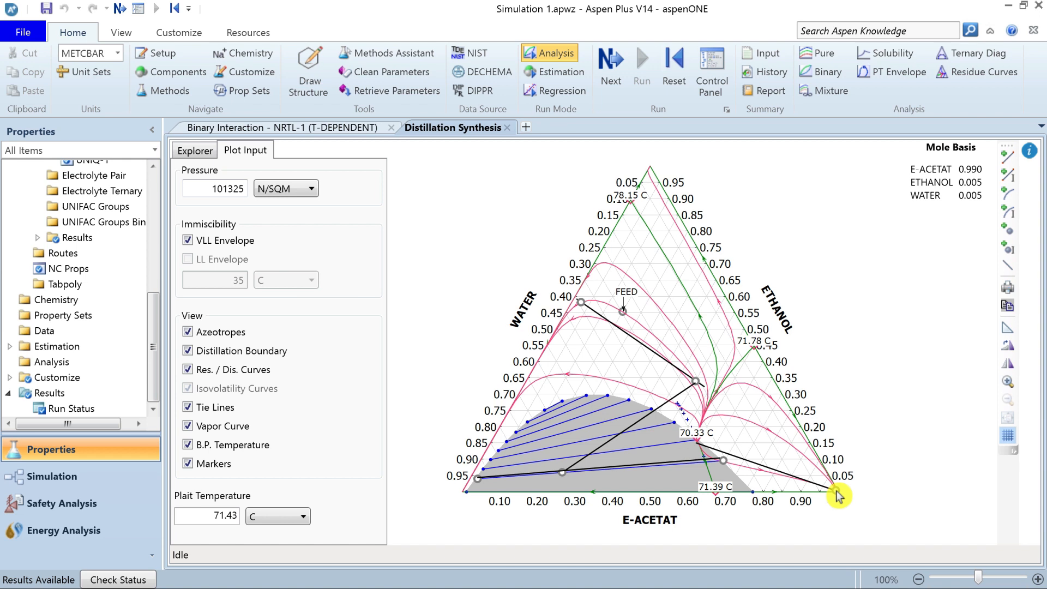
click(1008, 229)
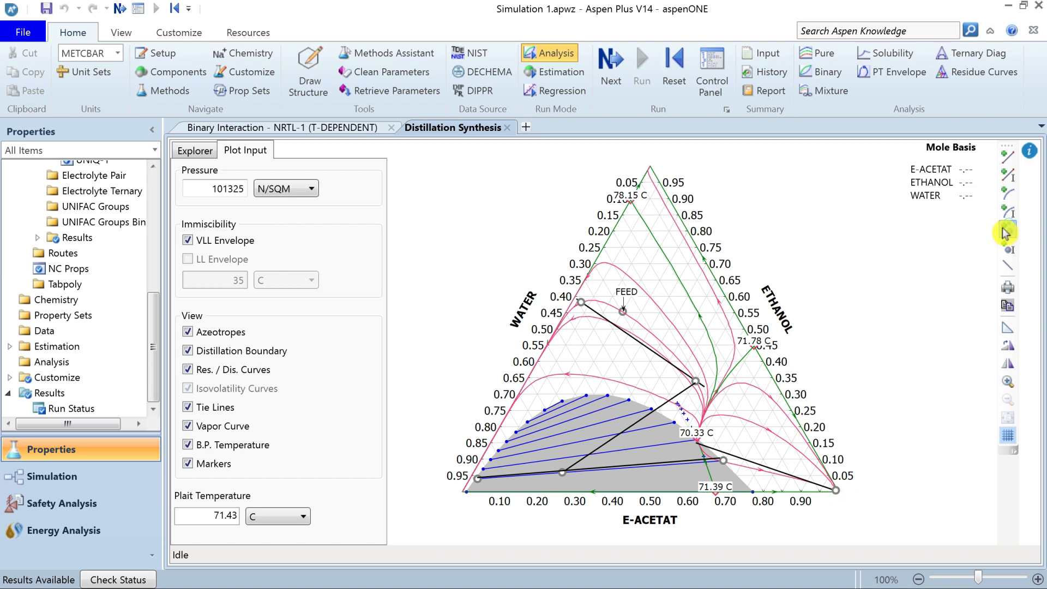
click(697, 444)
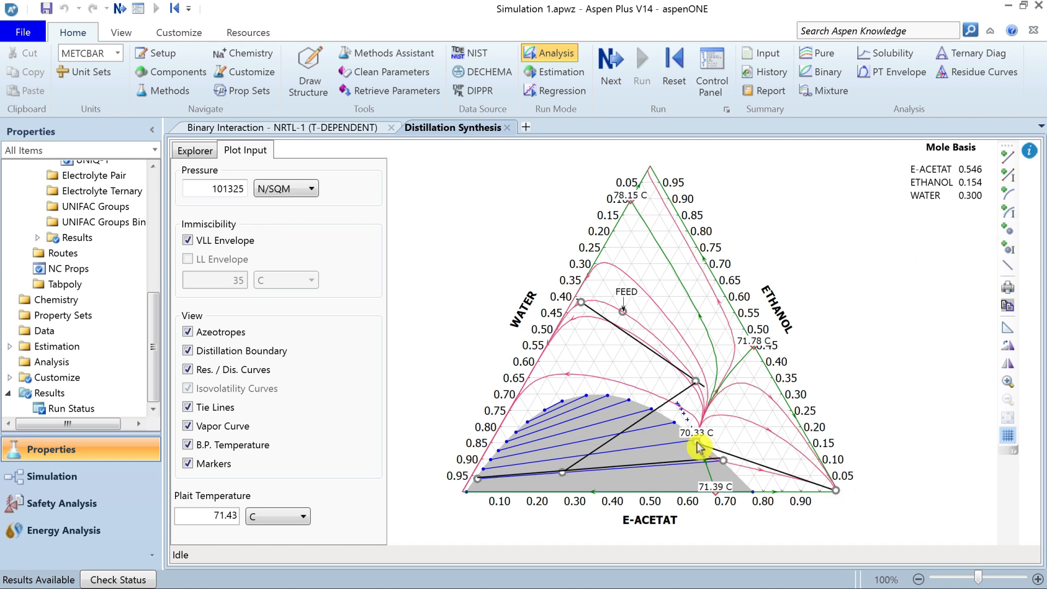
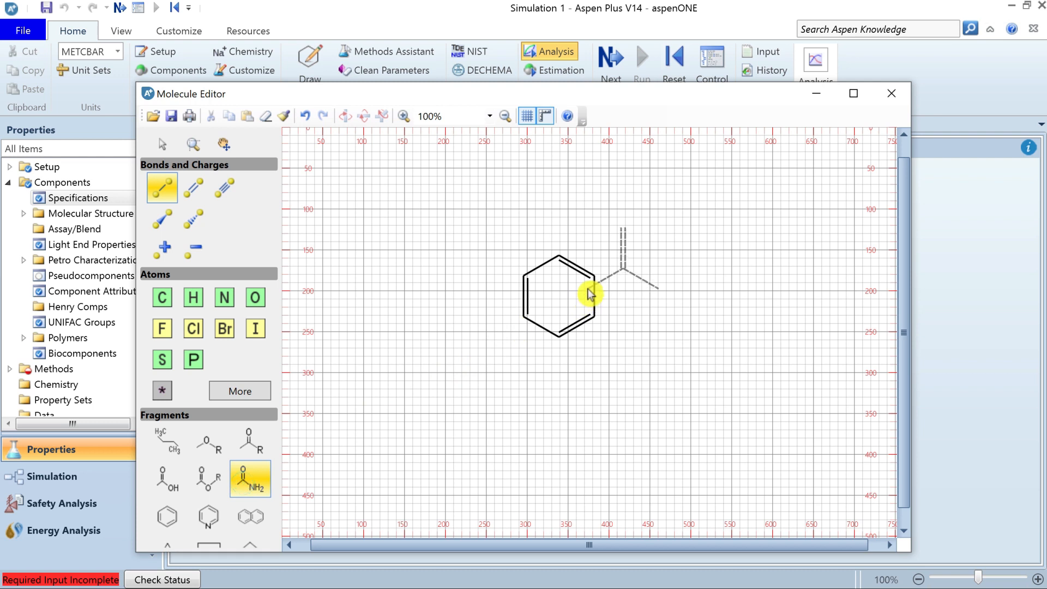
- Attach the amide fragment to the benzene ring's upper-right carbon and save the molecule in Downloads as BZMD-UD, closing the editor
click(595, 276)
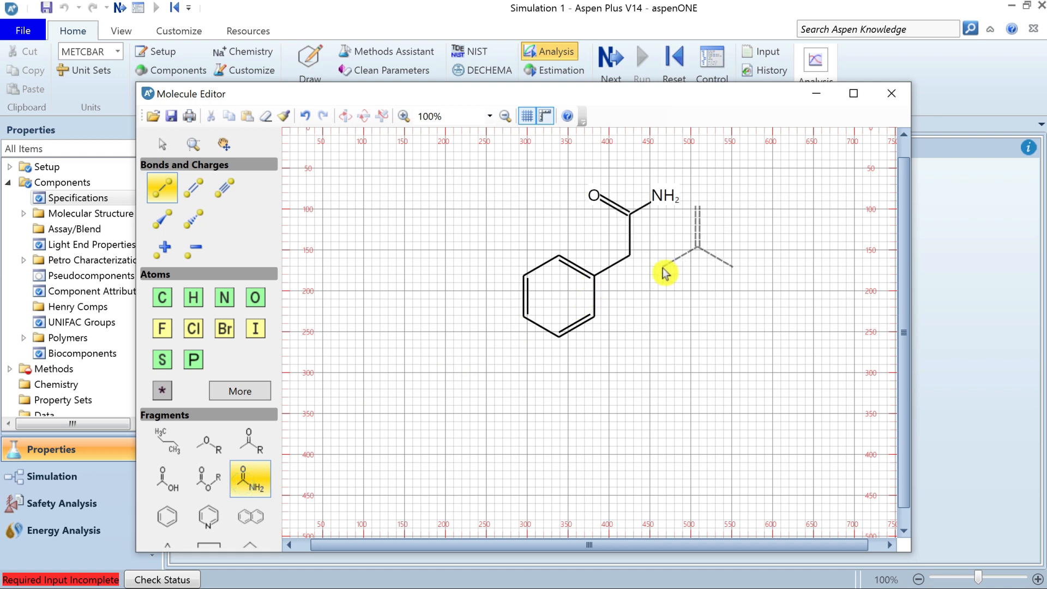
click(171, 116)
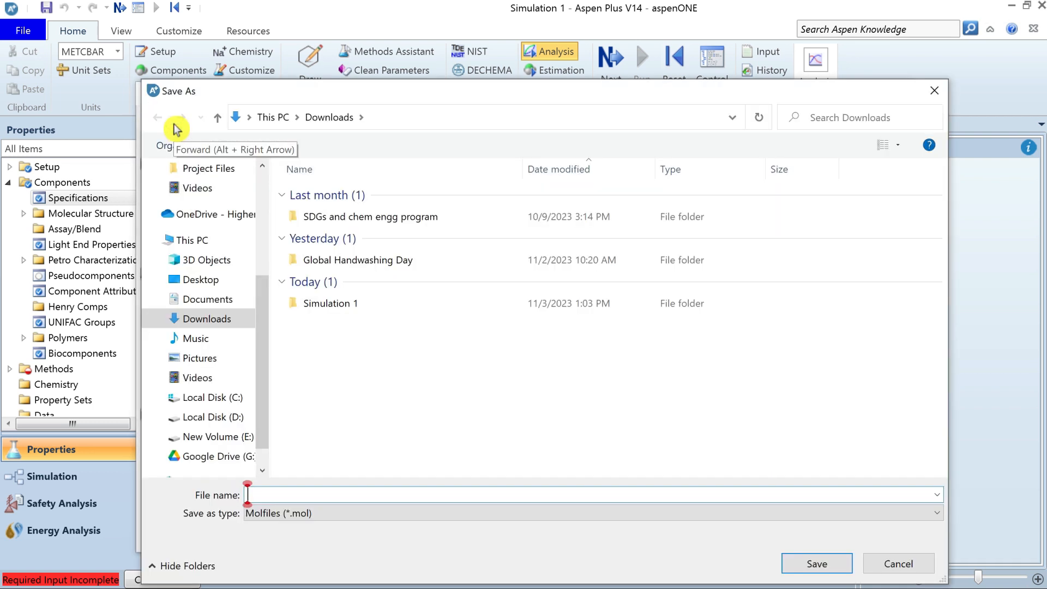
text(BZMD-UD)
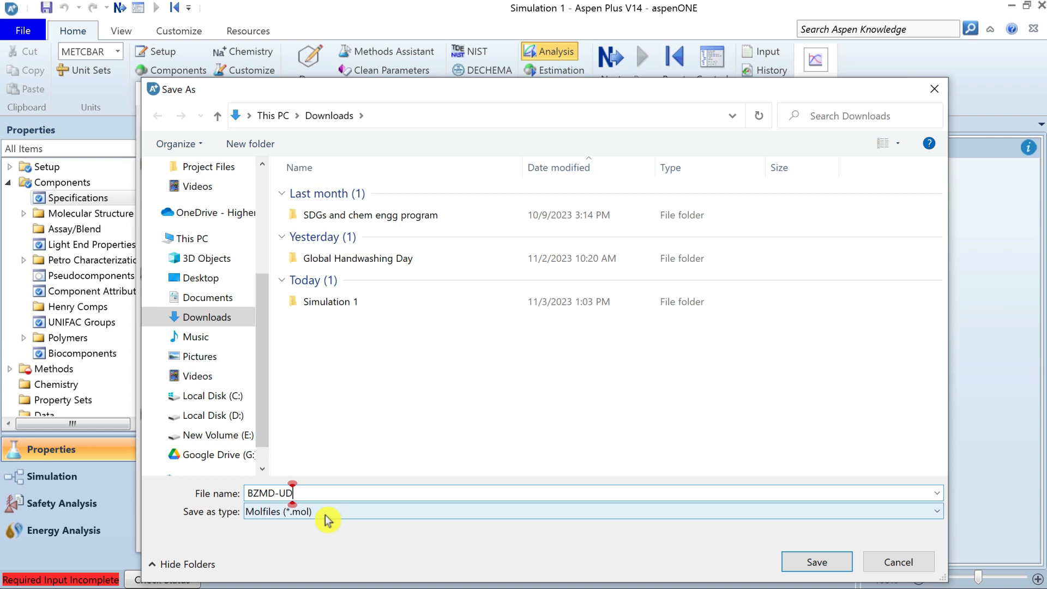
click(803, 568)
click(891, 93)
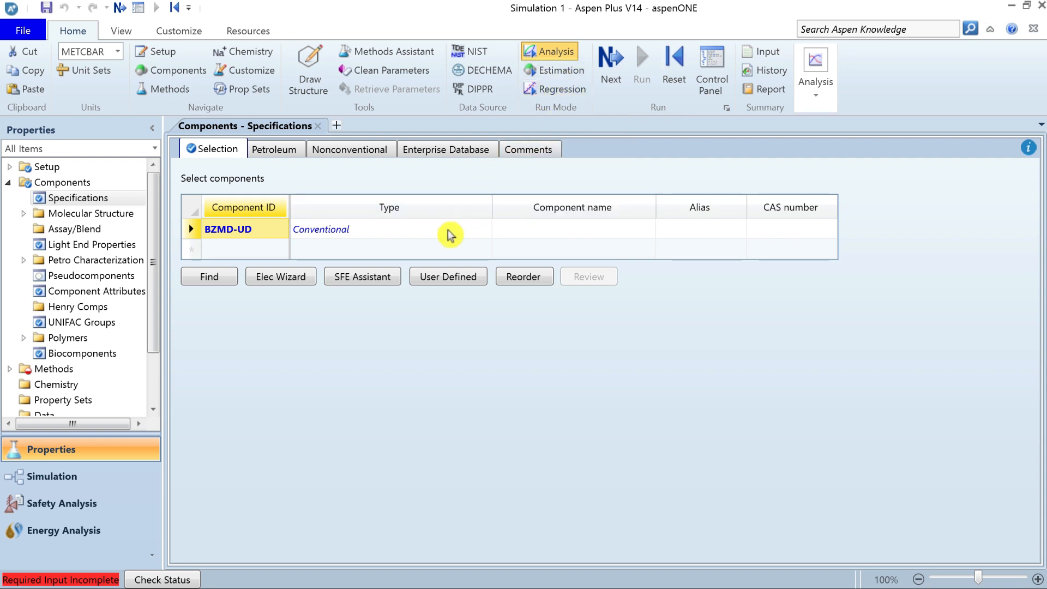
- Start the user-defined component wizard for BZMD-UD and load the saved BZMD-UD.mol as its molecular structure
click(451, 279)
click(672, 486)
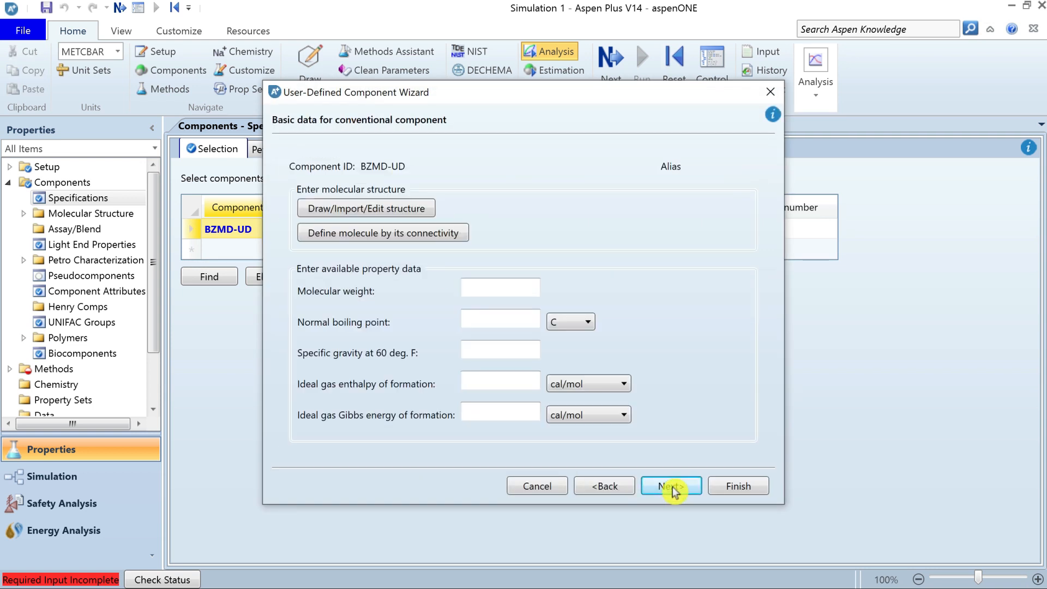
click(380, 211)
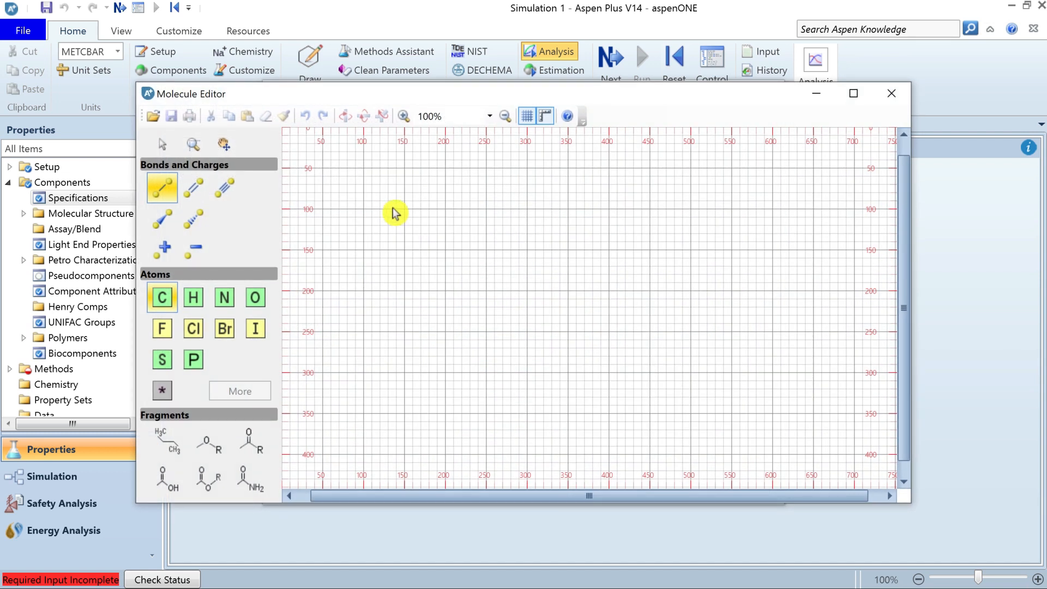
click(153, 116)
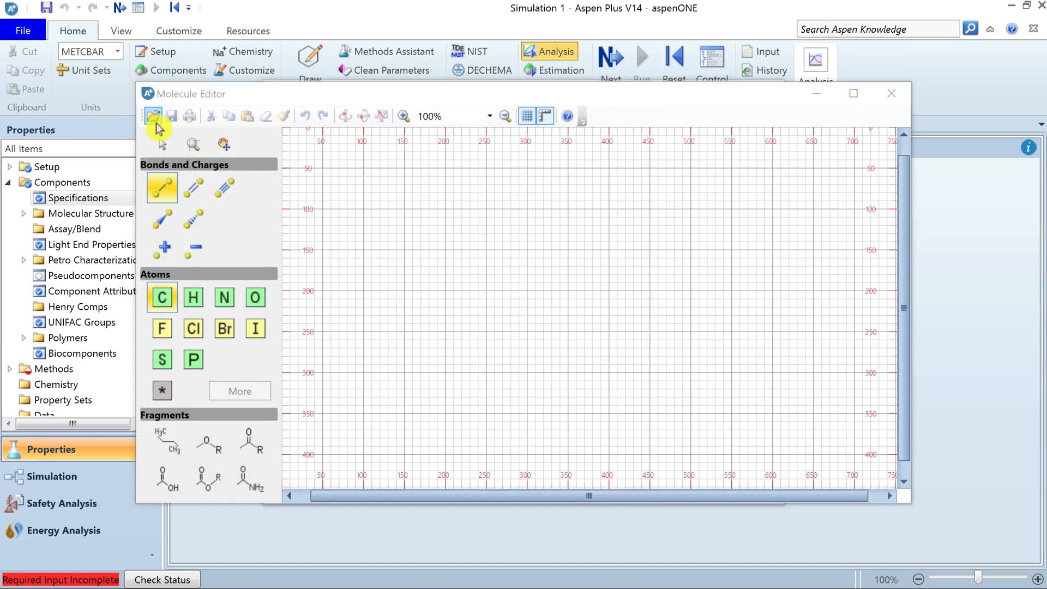
click(334, 319)
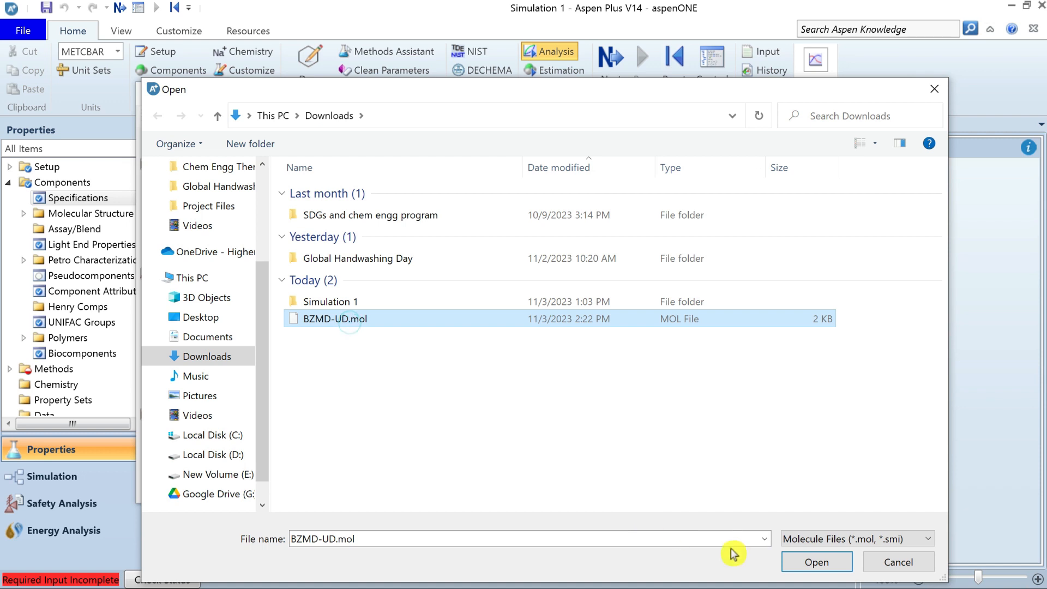
click(806, 562)
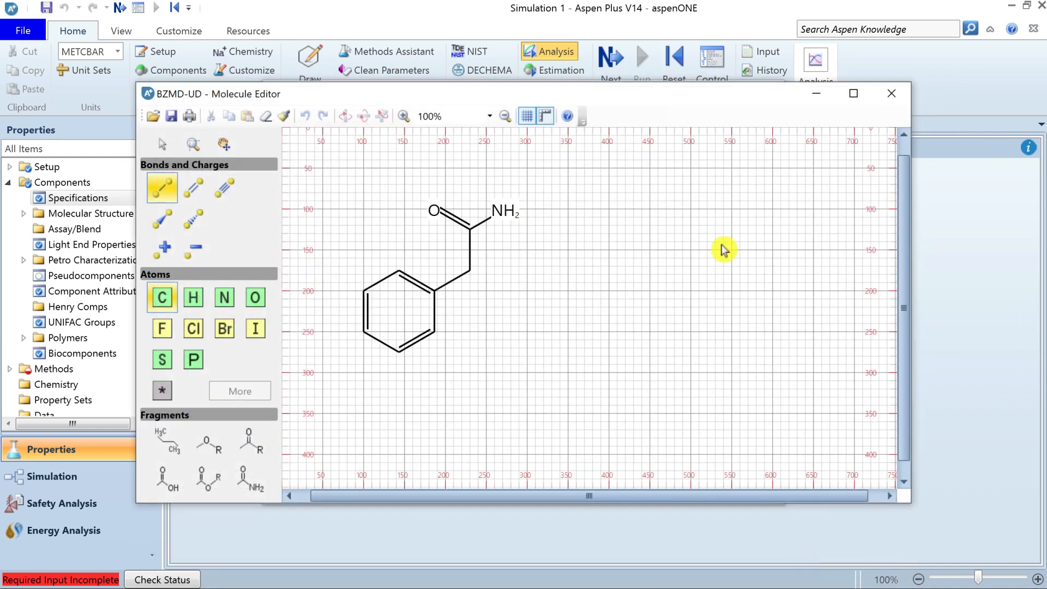
- Accept the BZMD-UD structure without extra property data and evaluate the component using NIST TDE, saving the user-input properties
click(892, 93)
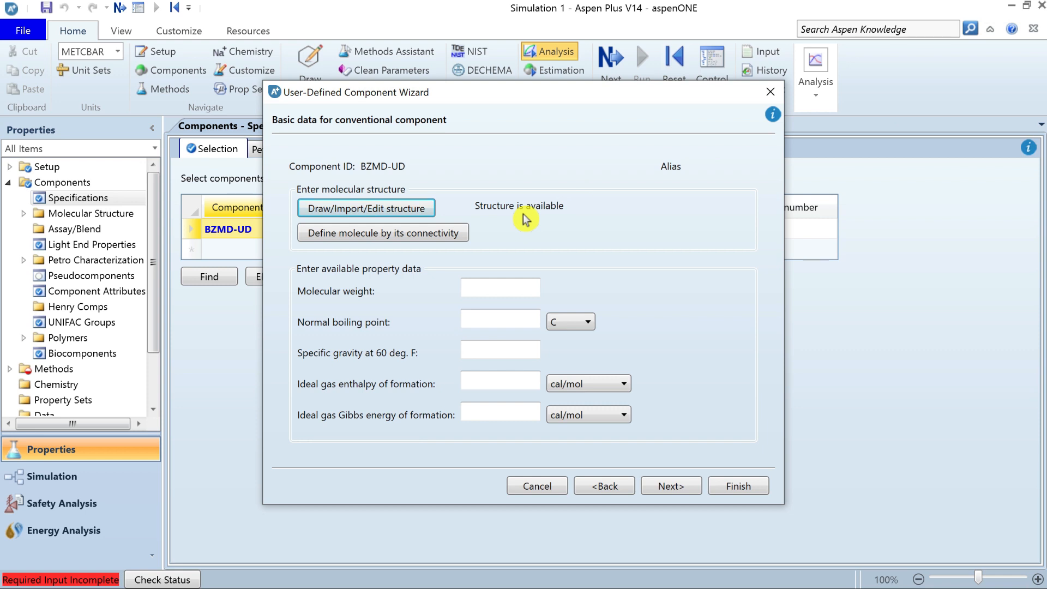
click(669, 488)
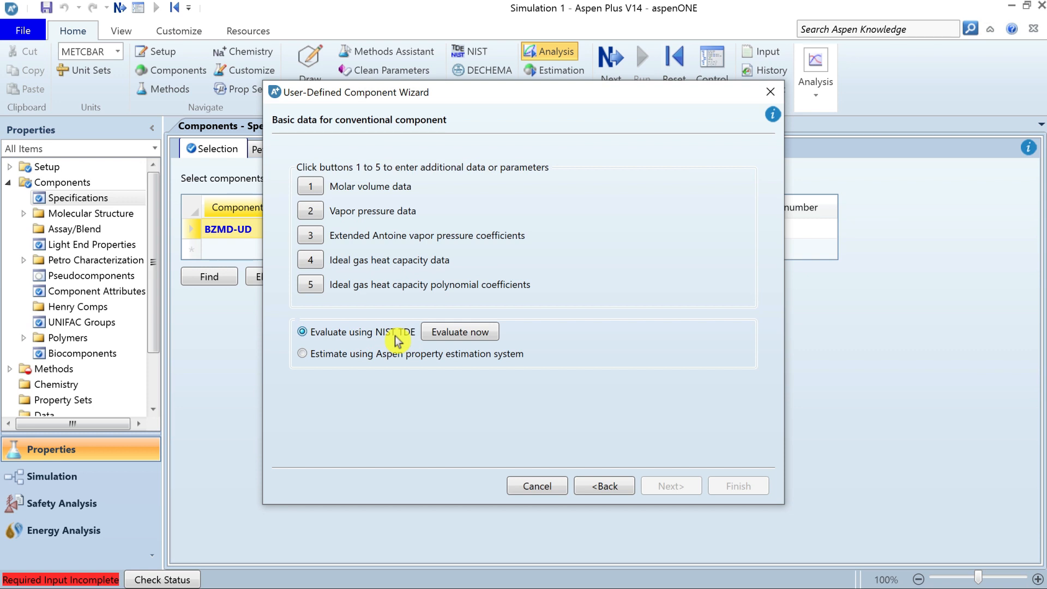
click(466, 334)
click(556, 346)
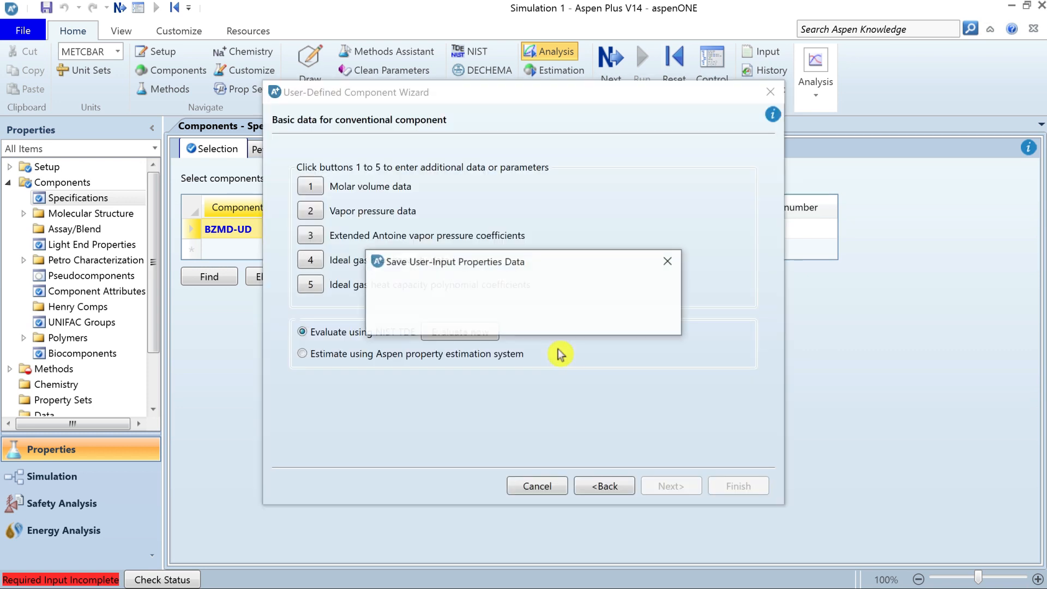
click(641, 319)
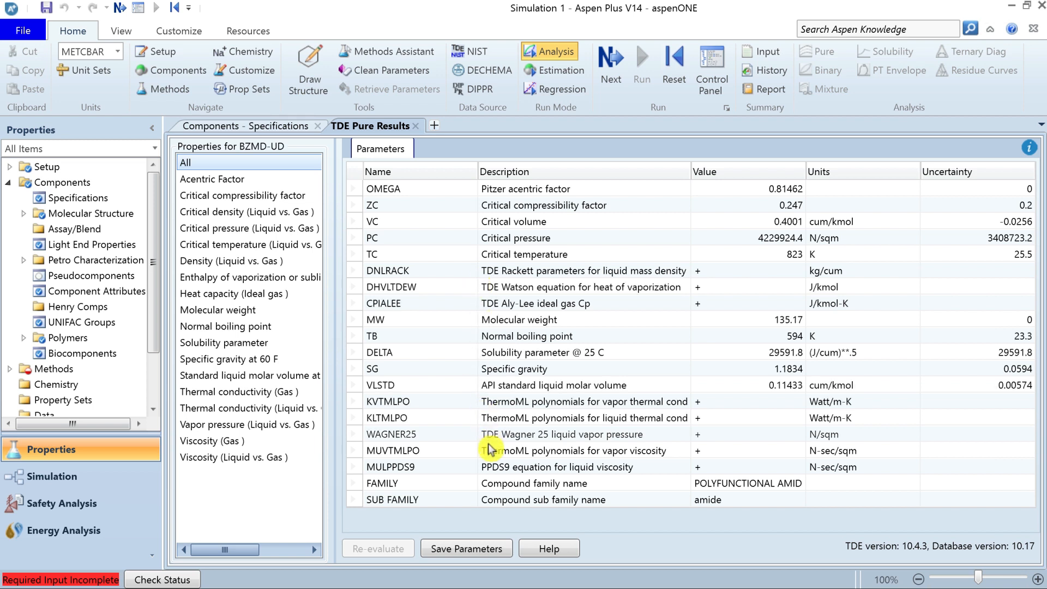
- Save the TDE pure-component parameters evaluated for BZMD-UD to the property forms
click(469, 548)
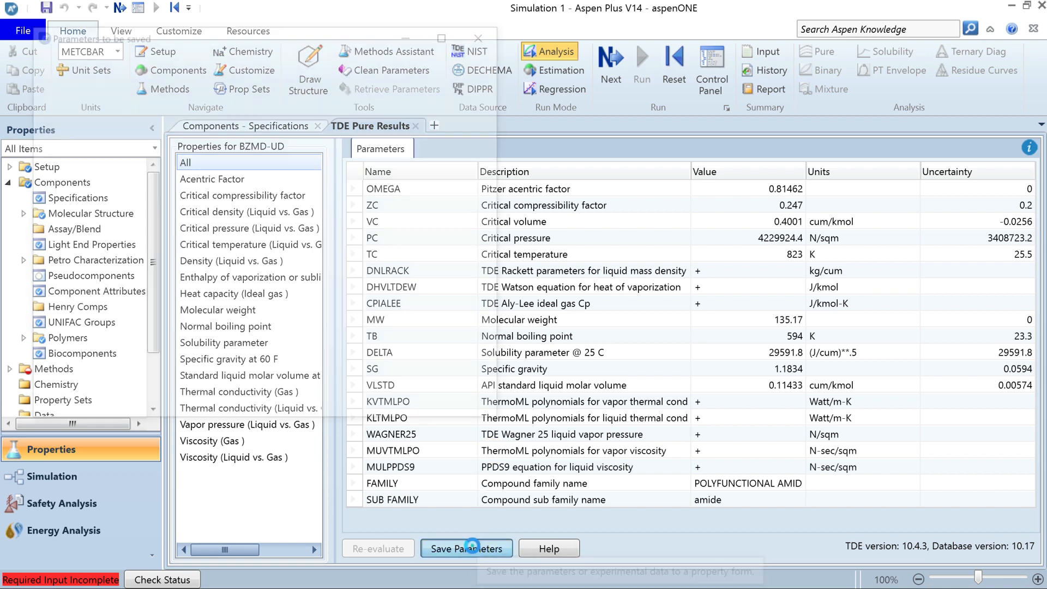
click(187, 402)
click(603, 325)
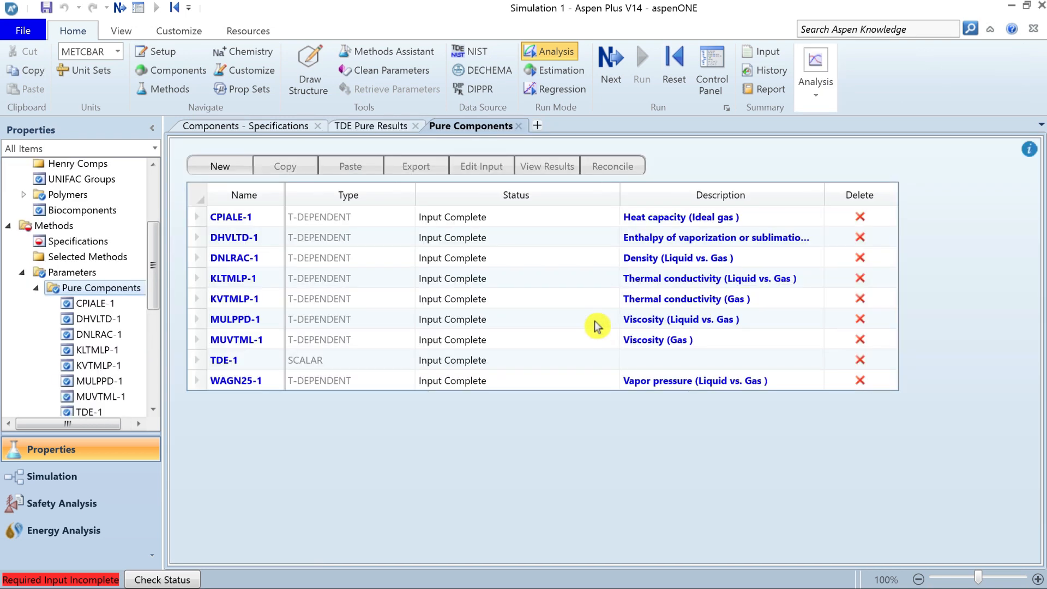
- Examine BZMD-UD's saved pure-component parameters in the TDE-1, CPIALE-1, DHVLTD-1 and MULPPD-1 data sets
drag(157, 278, 160, 311)
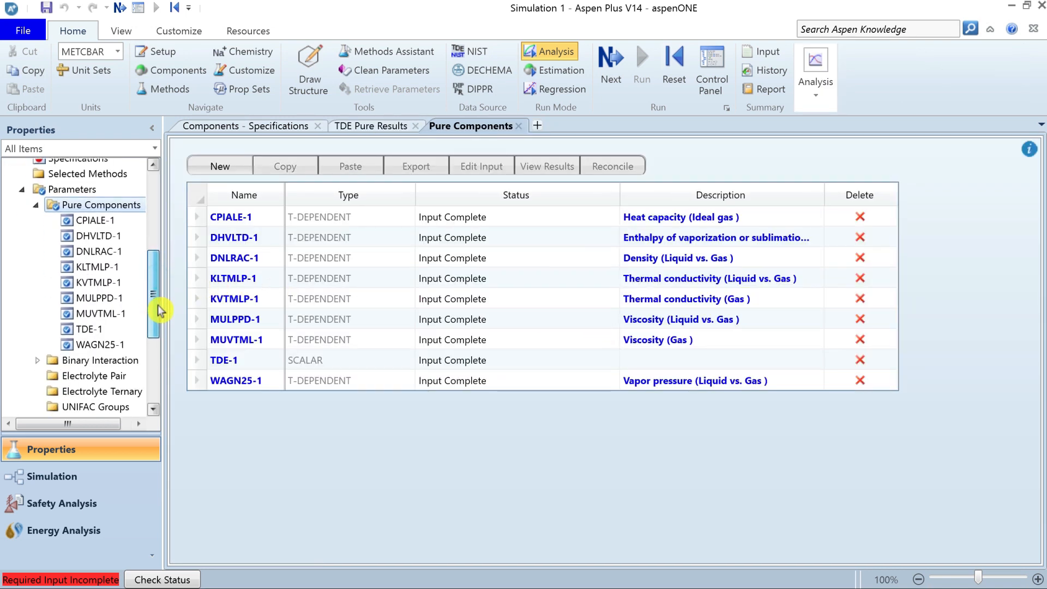
drag(154, 294, 155, 282)
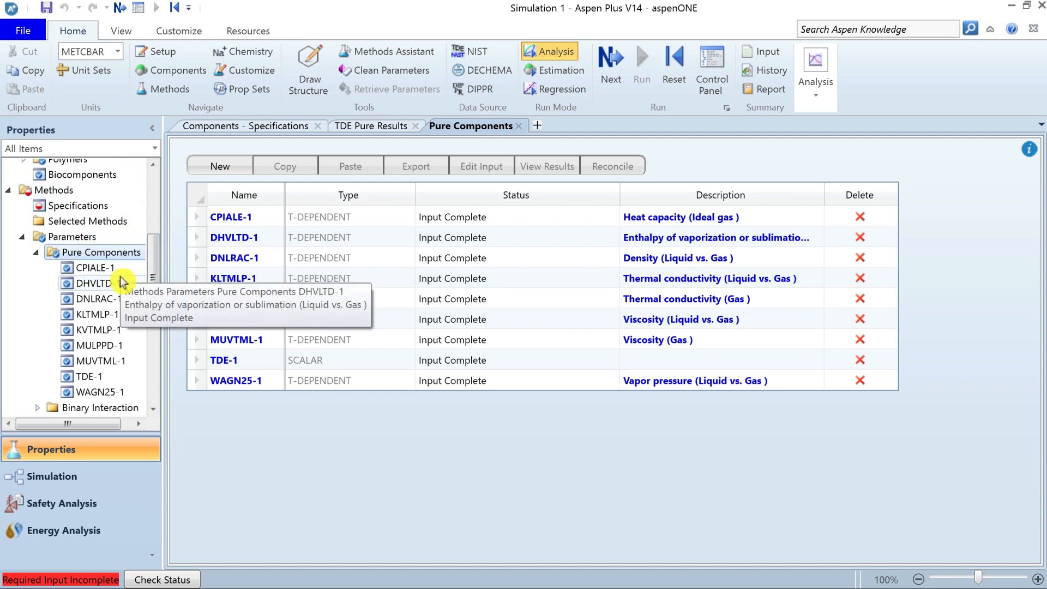
click(108, 376)
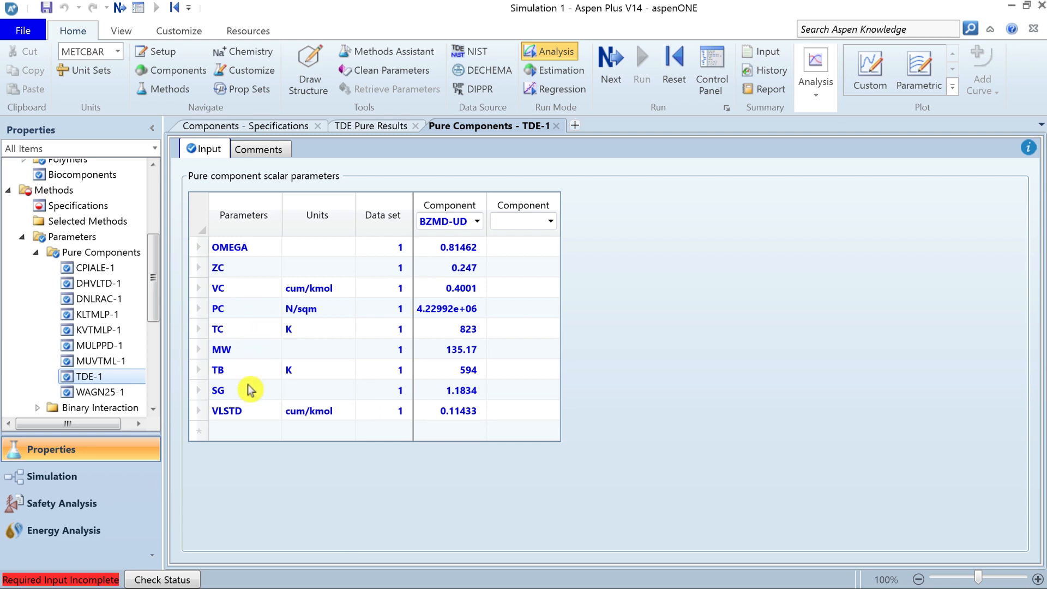
click(104, 267)
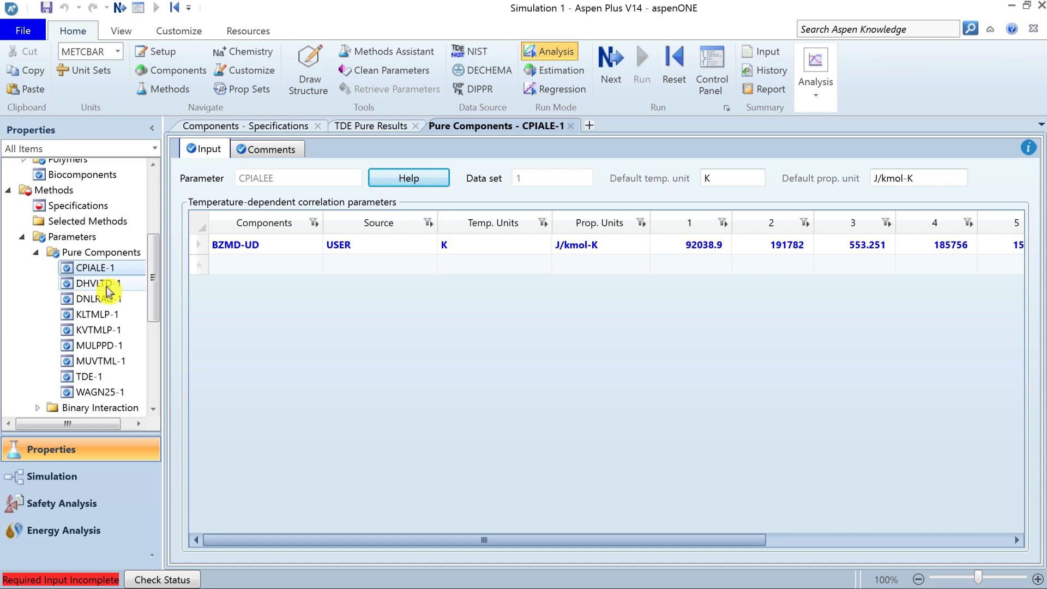
click(105, 283)
click(99, 346)
- Restart the user-defined component wizard for BZMD-UD from the component specifications and make its molecular structure available again
drag(154, 289, 157, 223)
click(78, 198)
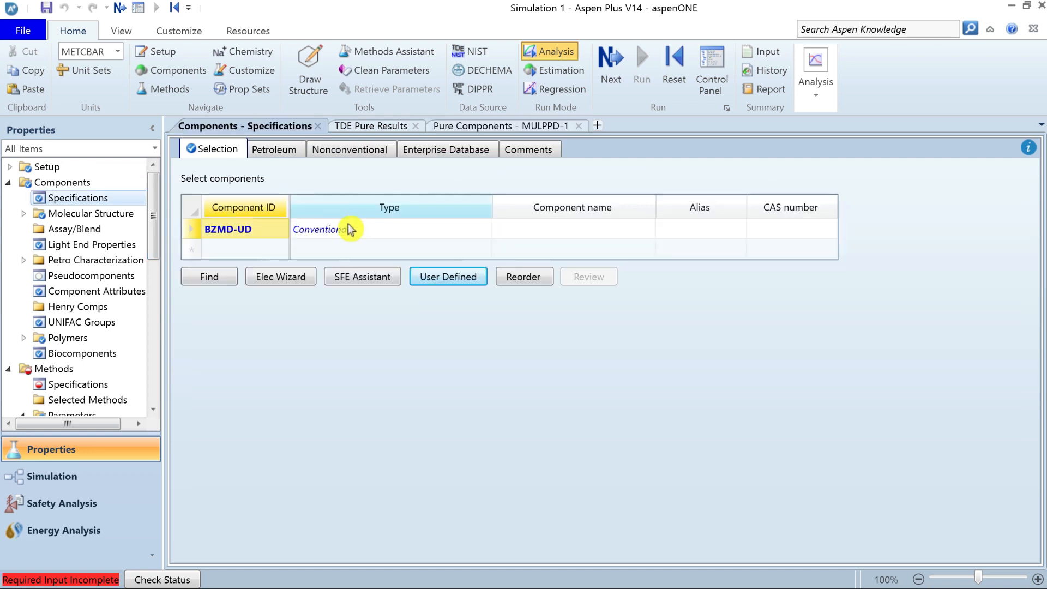
click(458, 280)
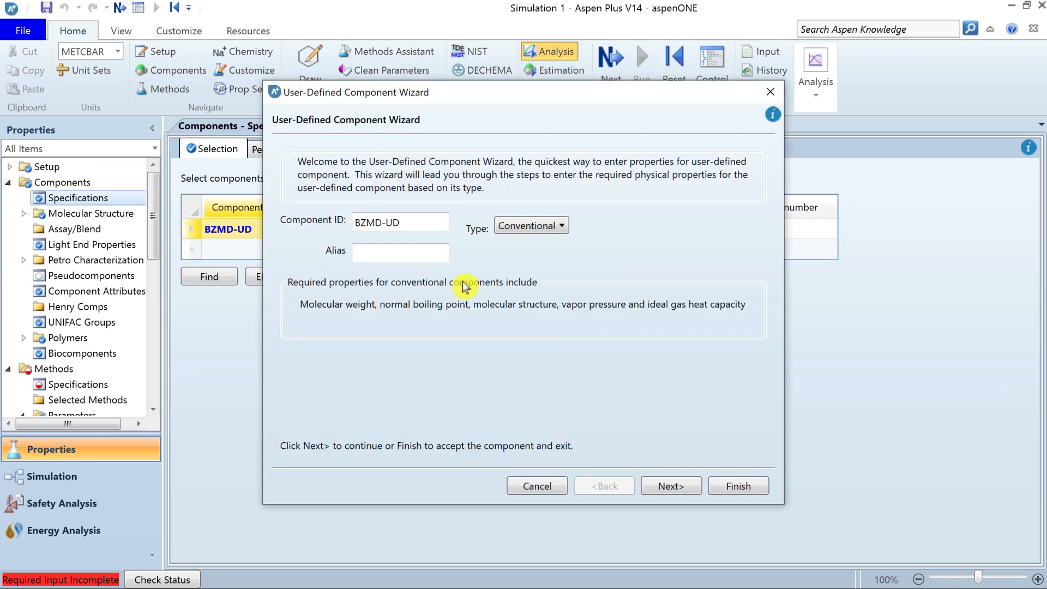
click(668, 486)
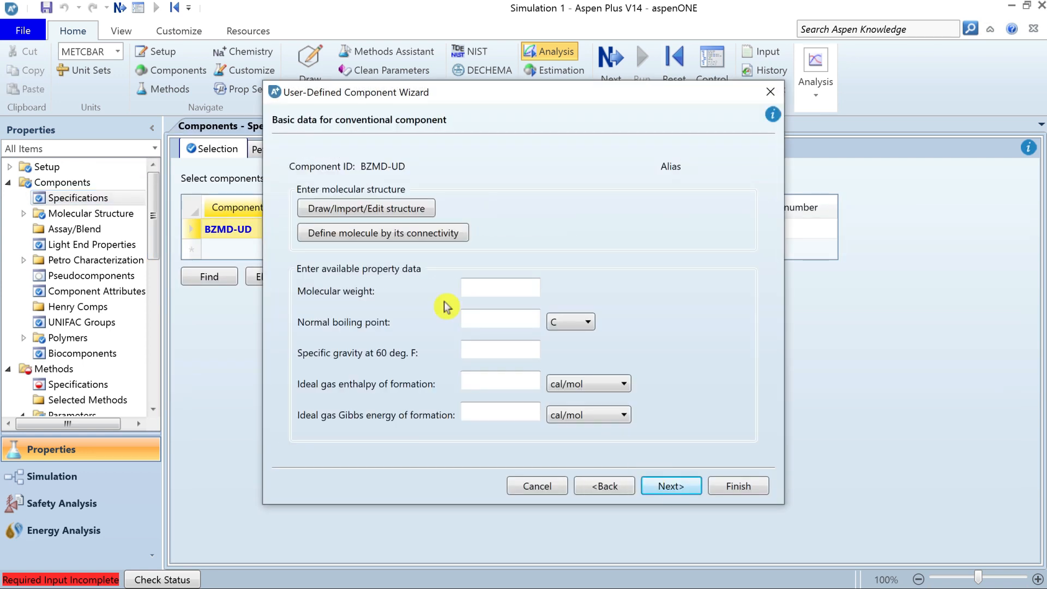
click(405, 213)
click(902, 97)
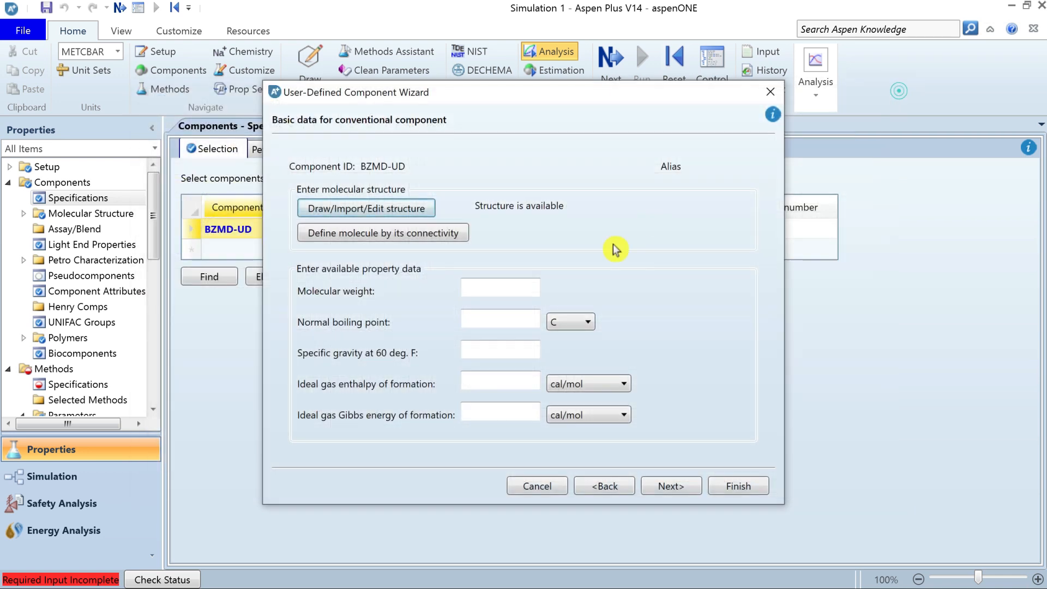
- Choose estimation using the Aspen property estimation system for BZMD-UD and finish the wizard, saving the component's data
click(666, 487)
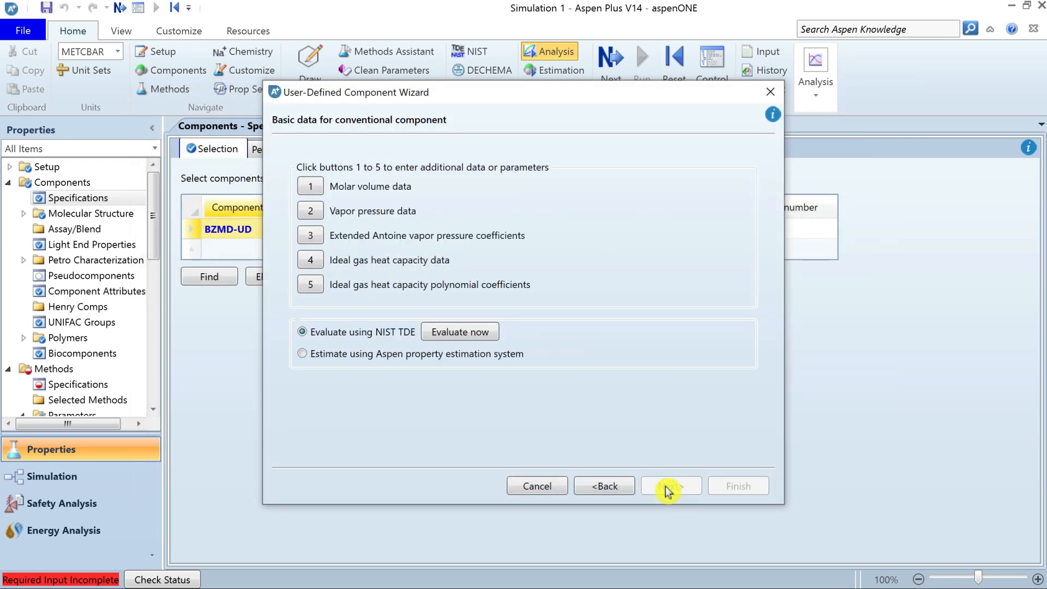
click(302, 354)
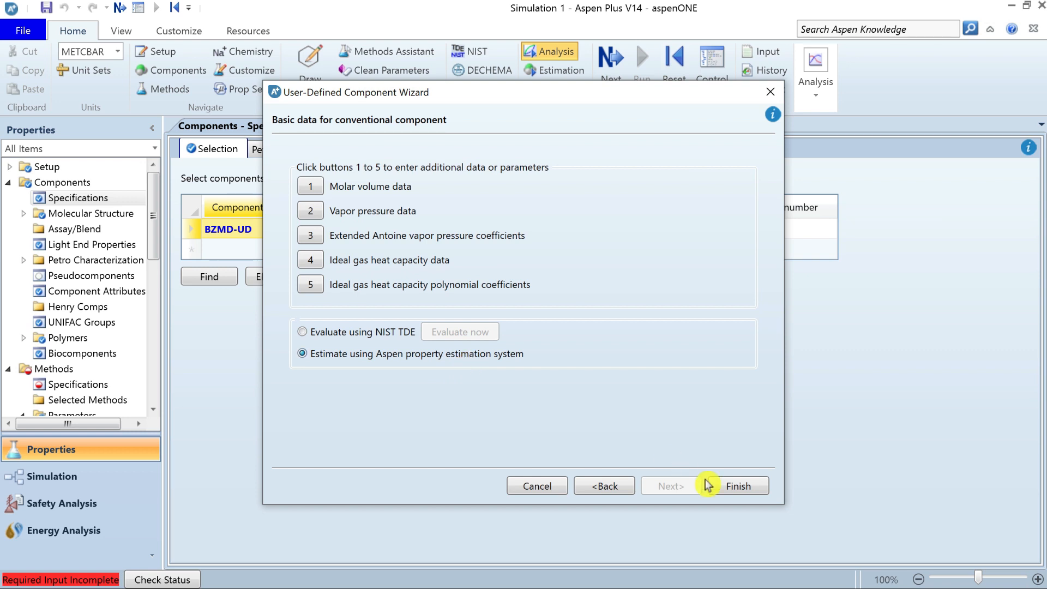
click(740, 486)
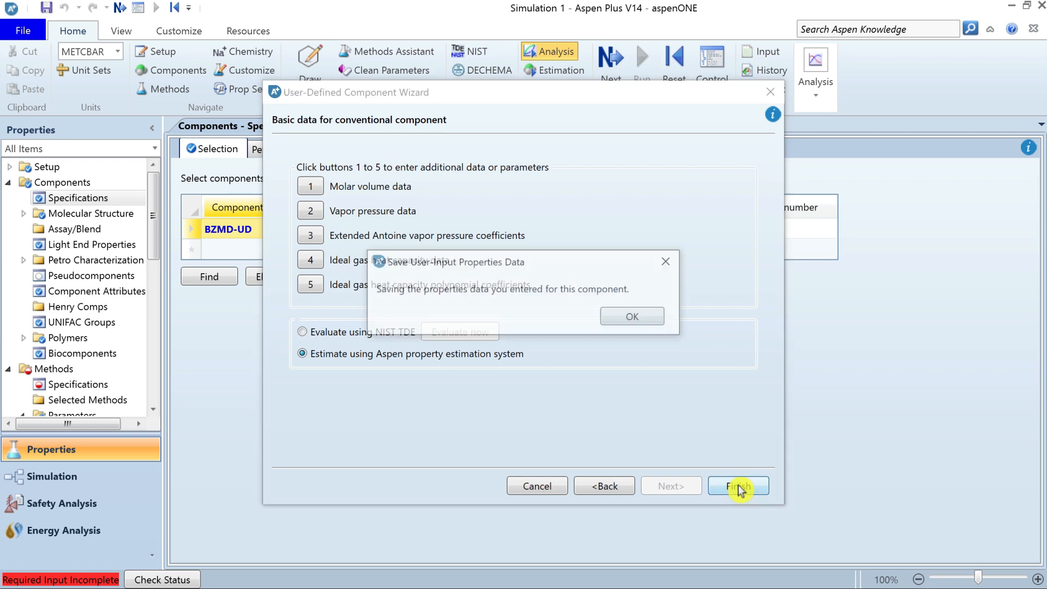
click(630, 316)
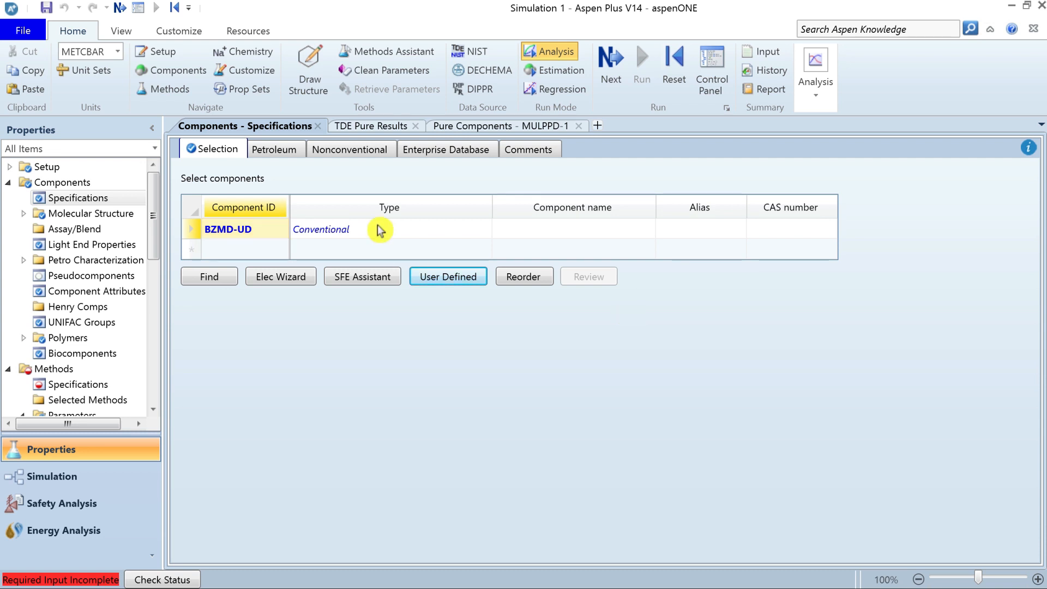
- Switch the run mode to Estimation, review the estimation input categories, and run it with all missing parameters estimated
click(561, 70)
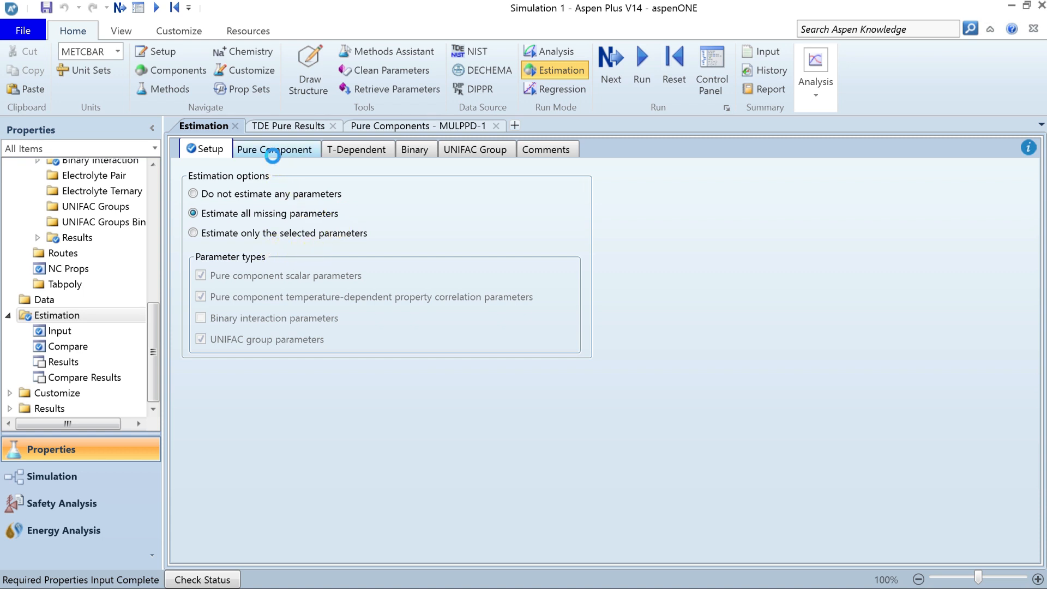
click(273, 151)
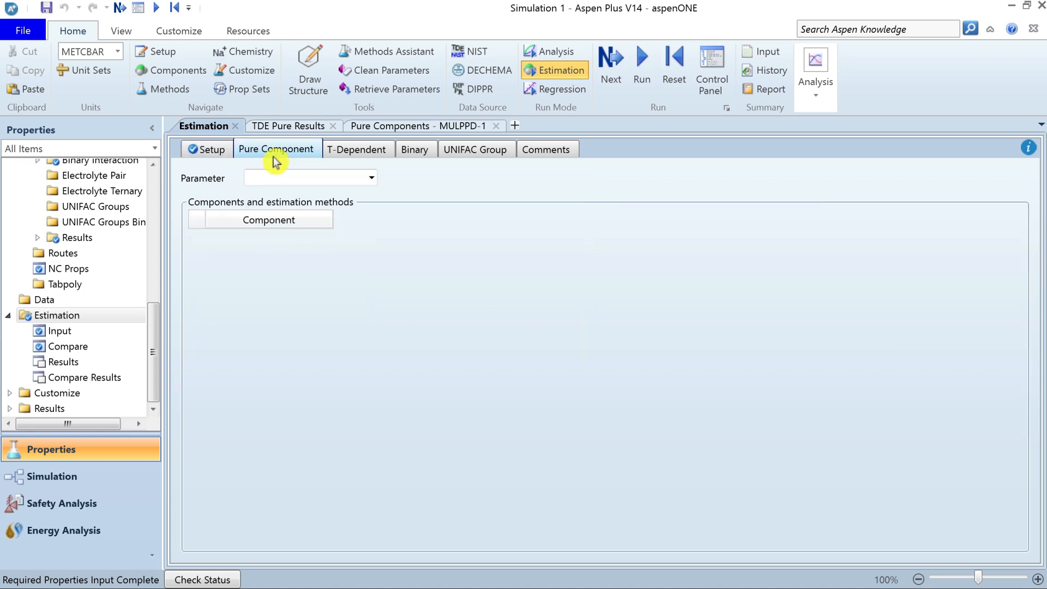
click(347, 157)
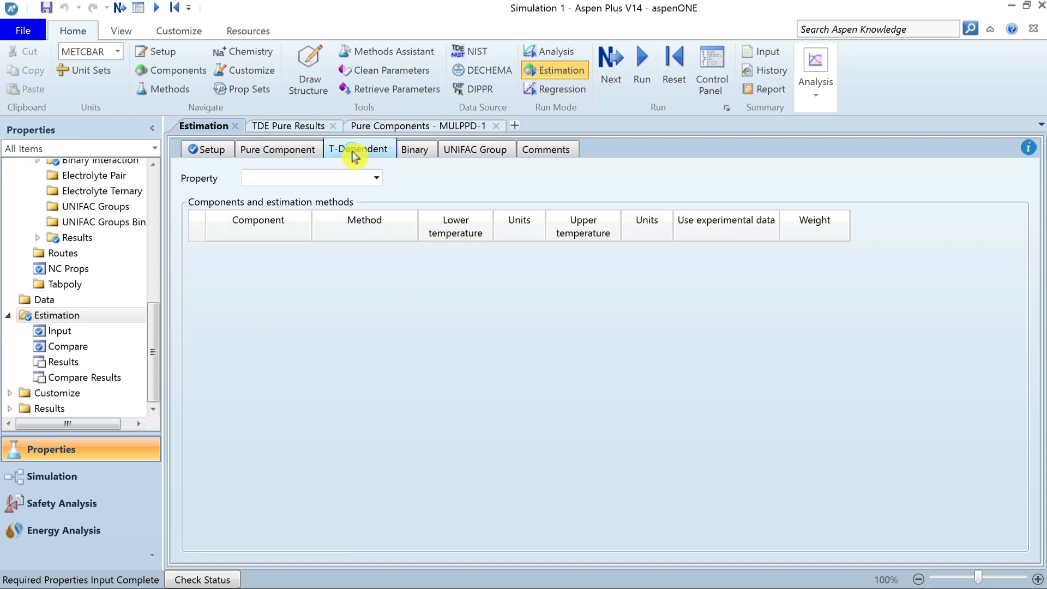
click(419, 156)
click(472, 156)
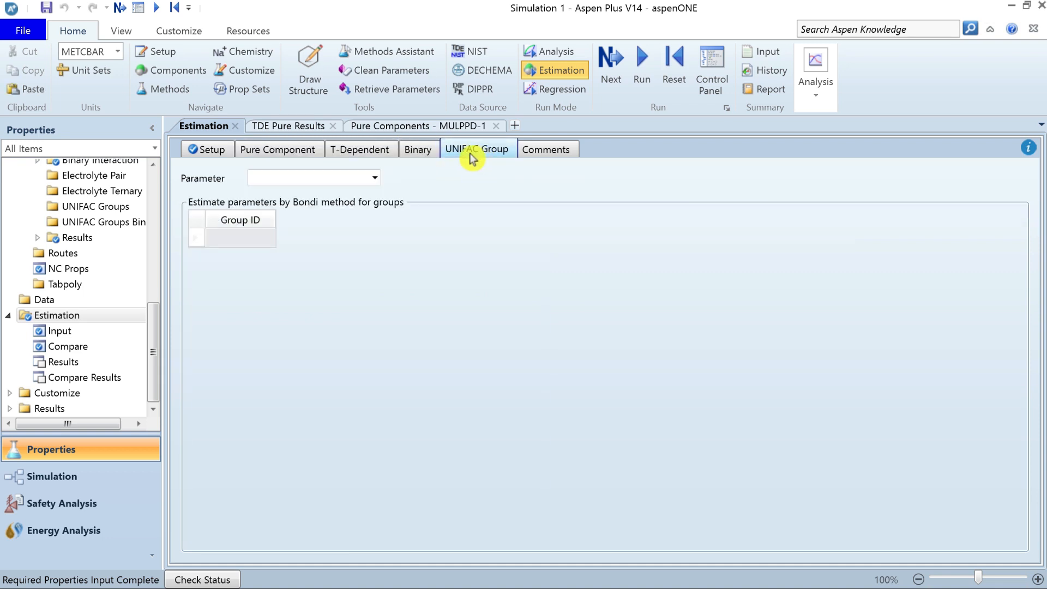
click(217, 156)
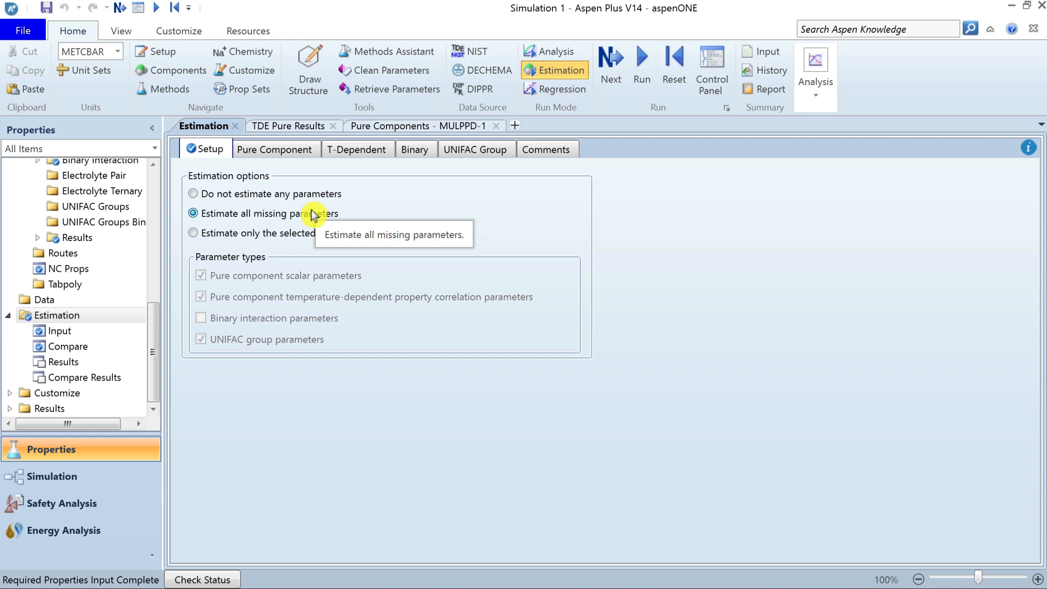
click(643, 63)
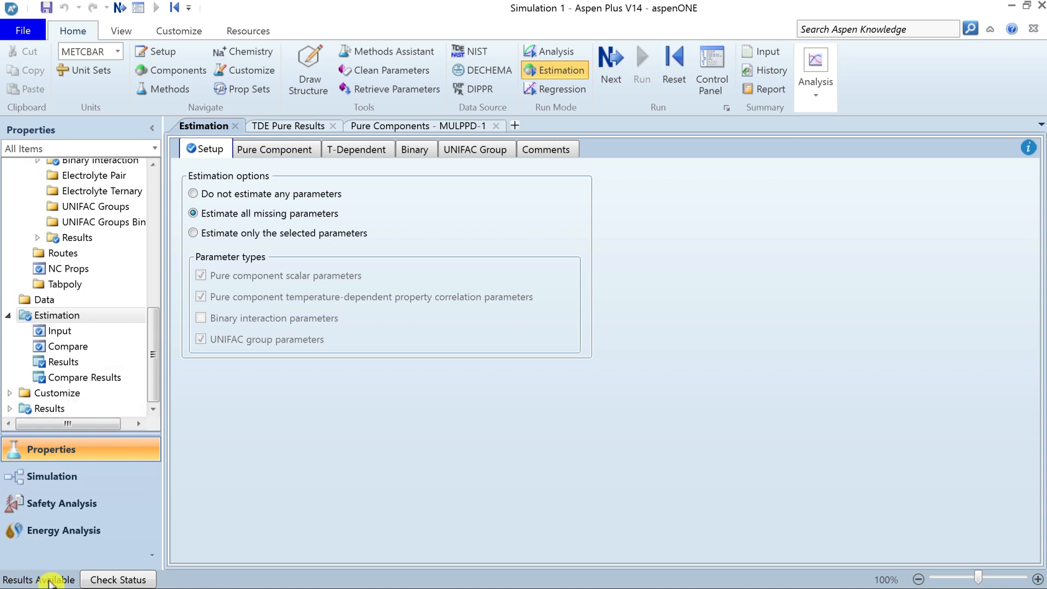
- Review the estimation input and examine the estimated scalar parameter for BZMD-UD in the PCES-1 pure-component data set
click(58, 331)
drag(157, 341, 150, 222)
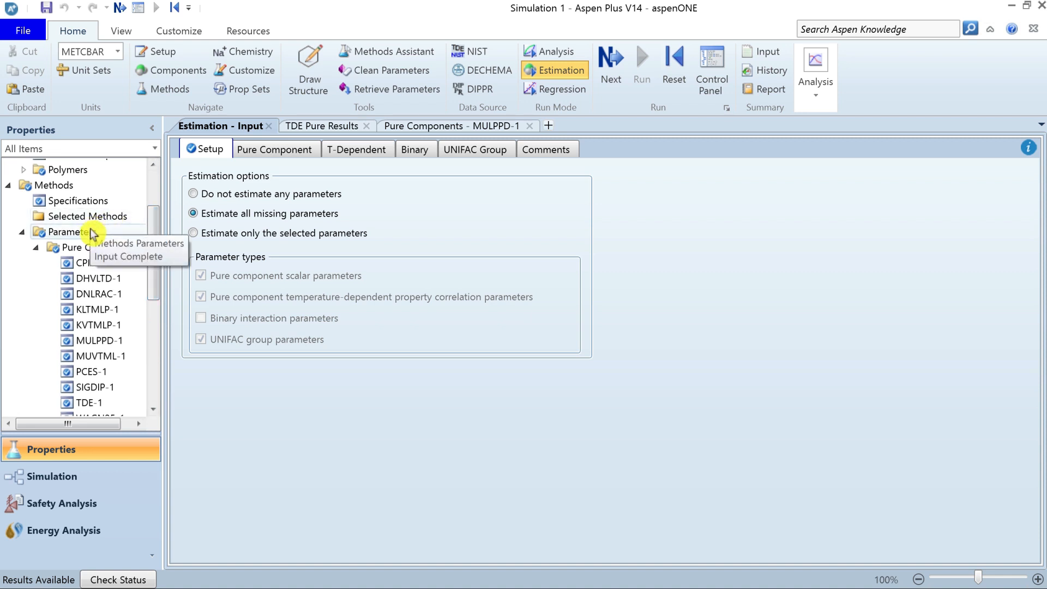
drag(152, 272, 154, 295)
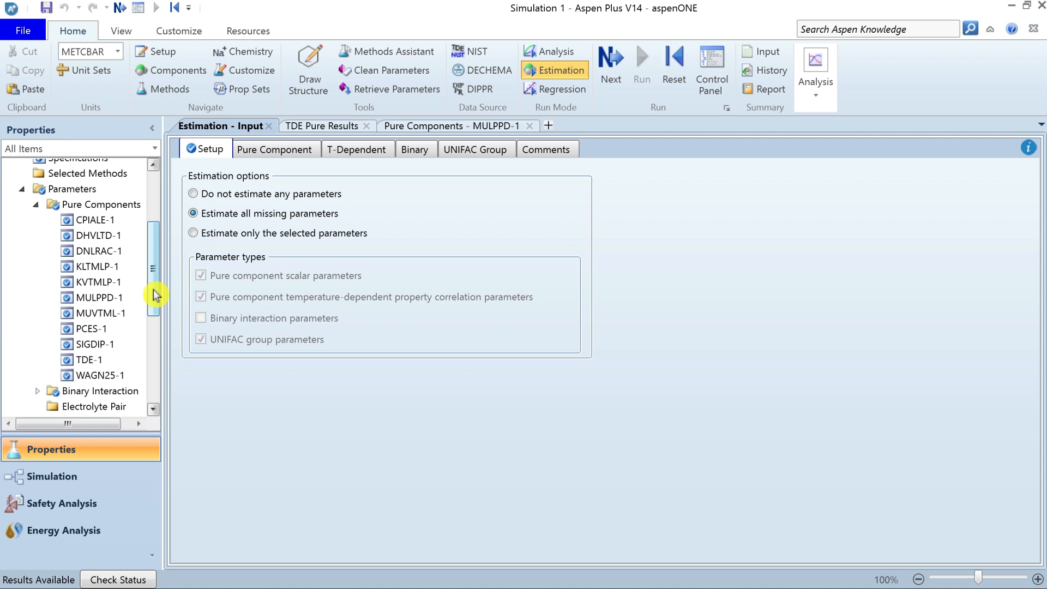
click(103, 330)
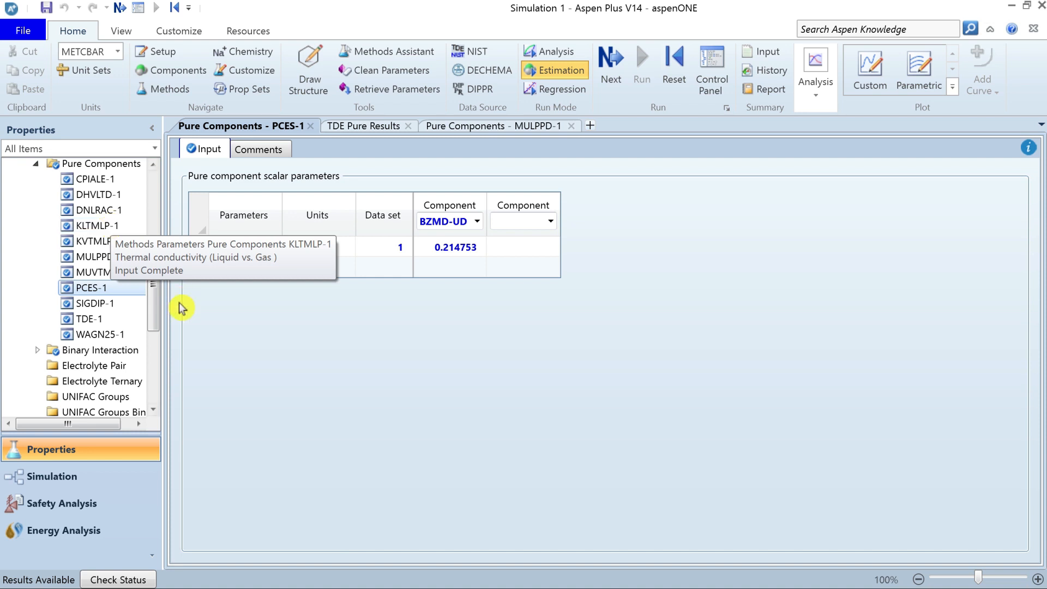
drag(156, 319, 162, 216)
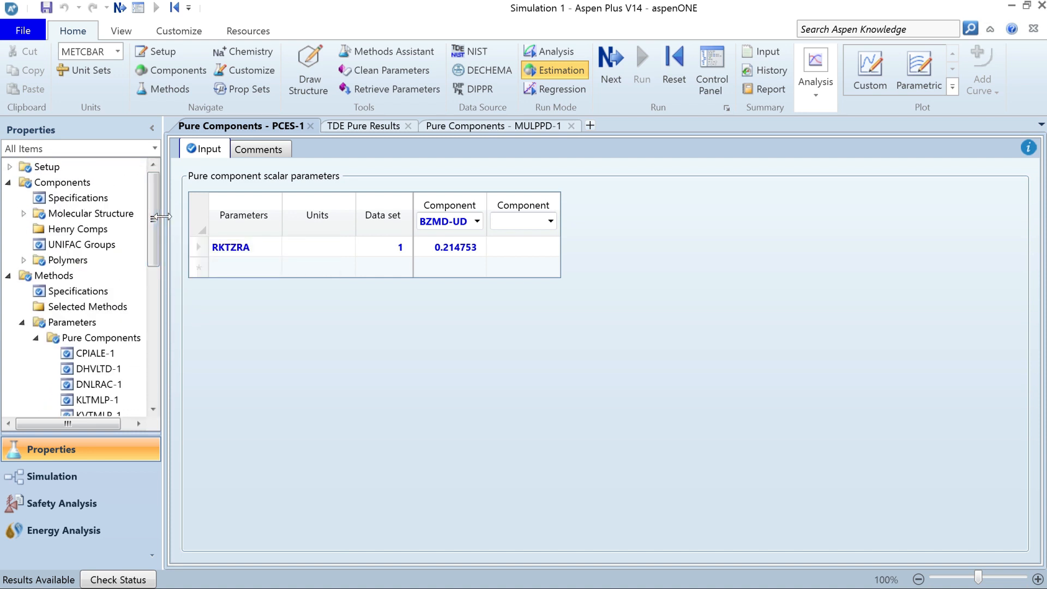
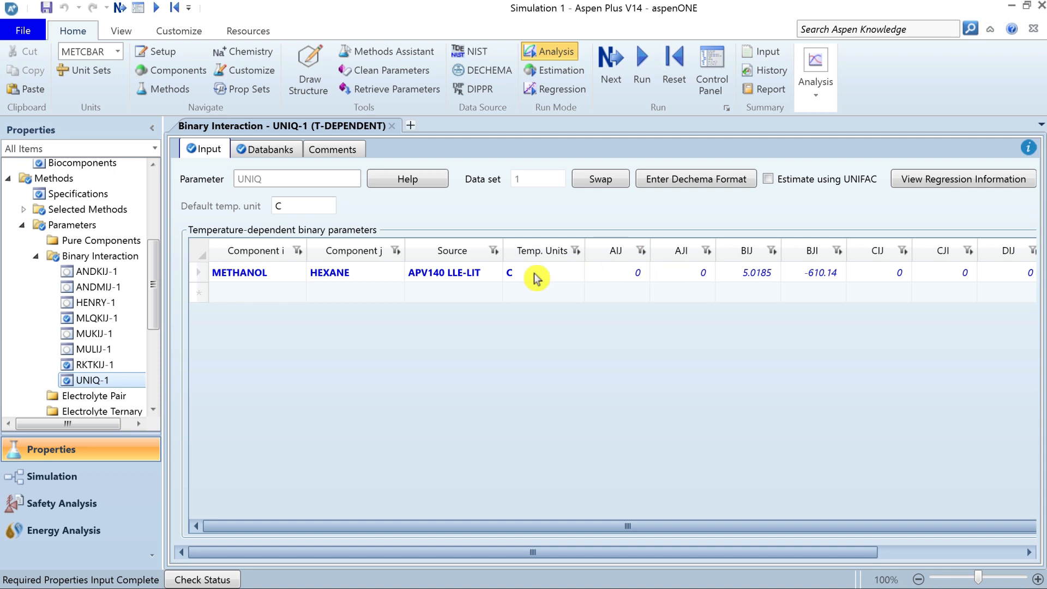
- Switch the METHANOL–HEXANE source in UNIQ-1 to APV140 VLE-LIT and back to APV140 LLE-LIT to compare their binary parameters
click(454, 278)
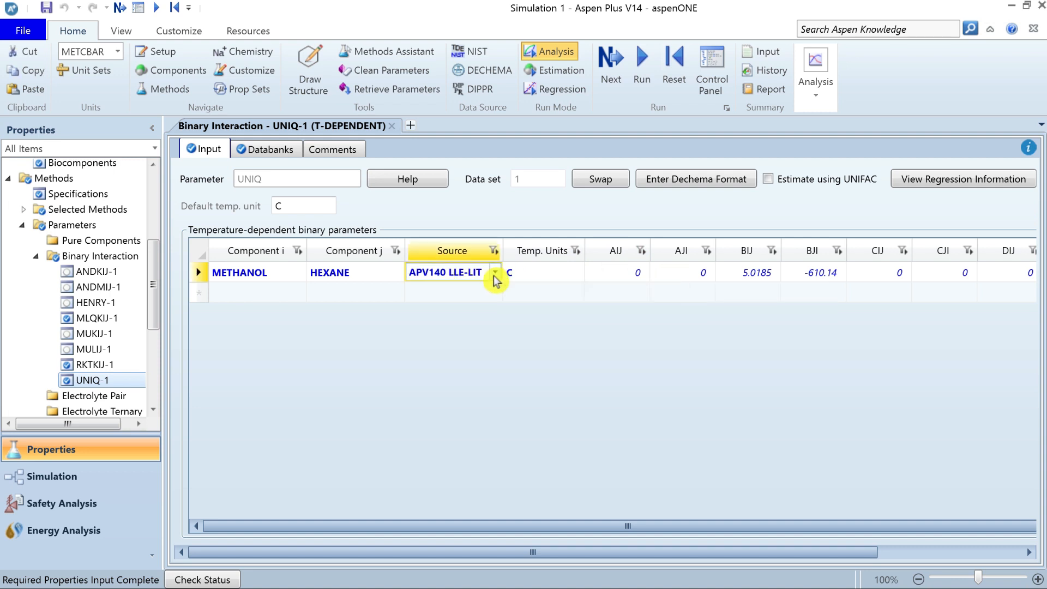
click(495, 272)
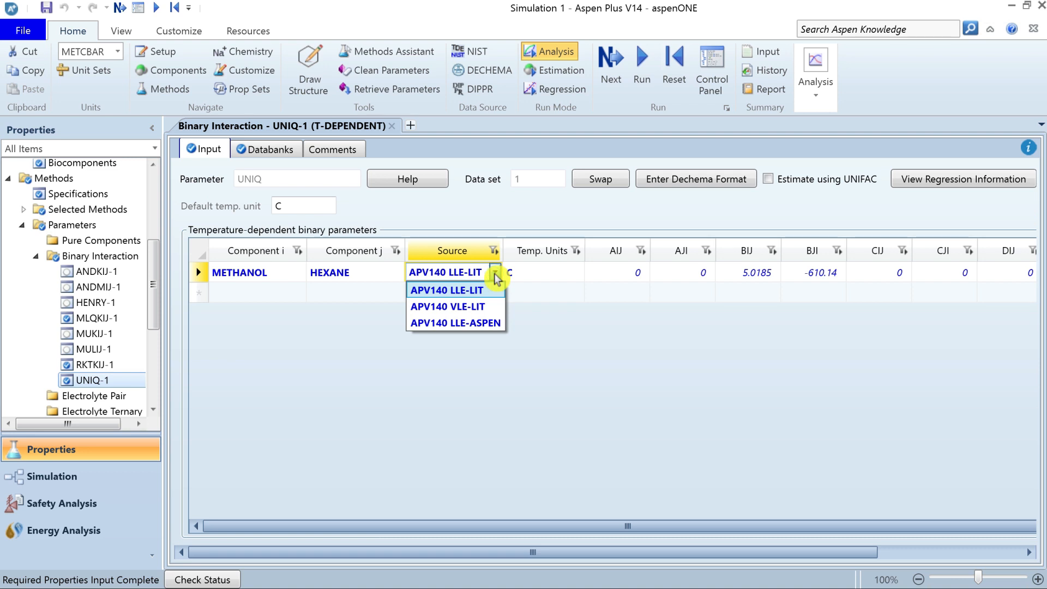
click(479, 307)
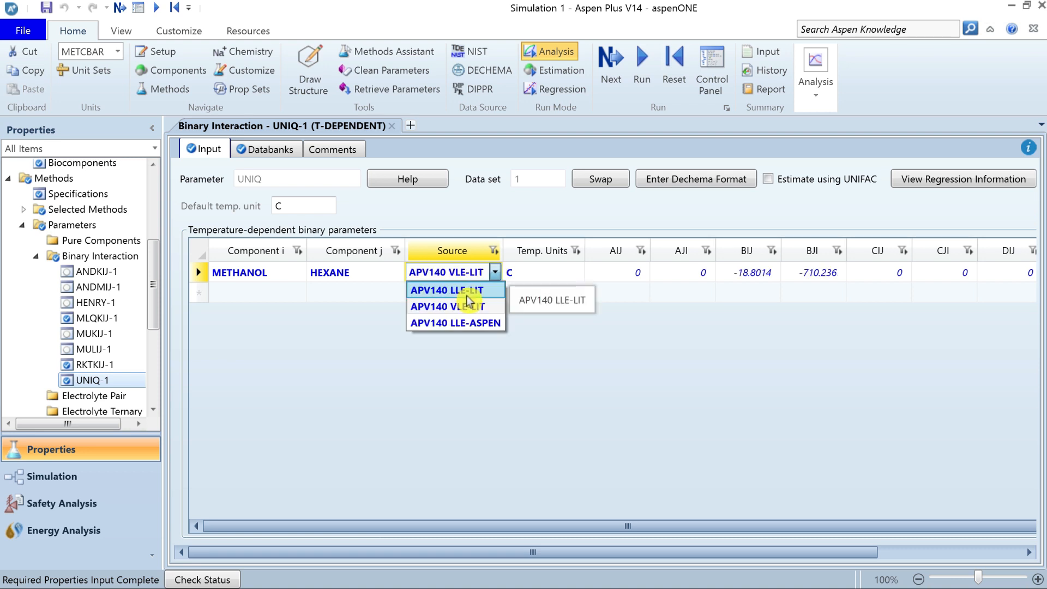
click(467, 290)
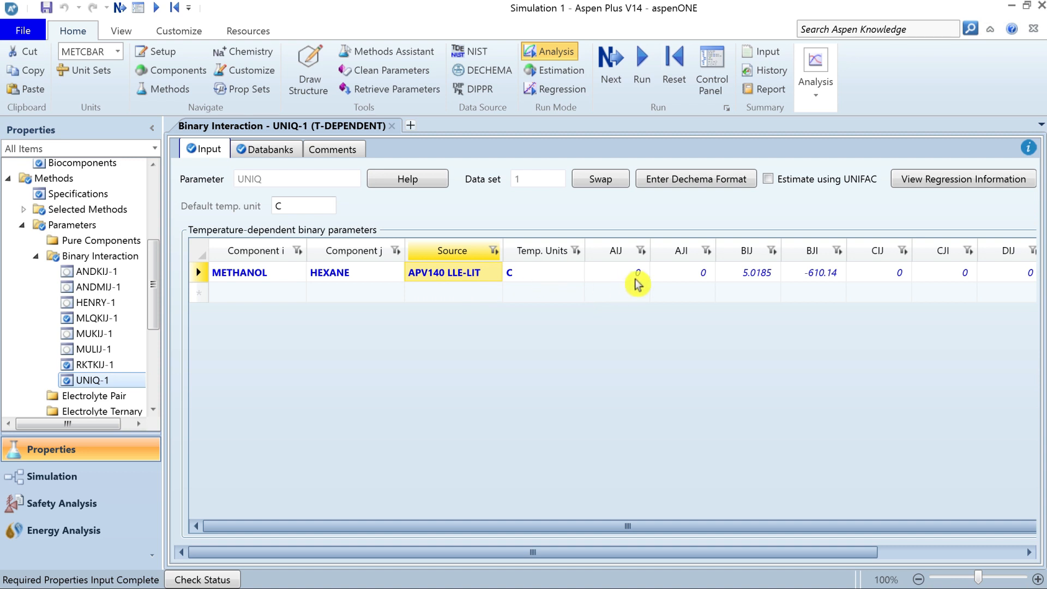
- Open the help on the UNIQUAC parameters full-screen and examine the activity coefficient model's equation and its tau term
mouse_move(643, 283)
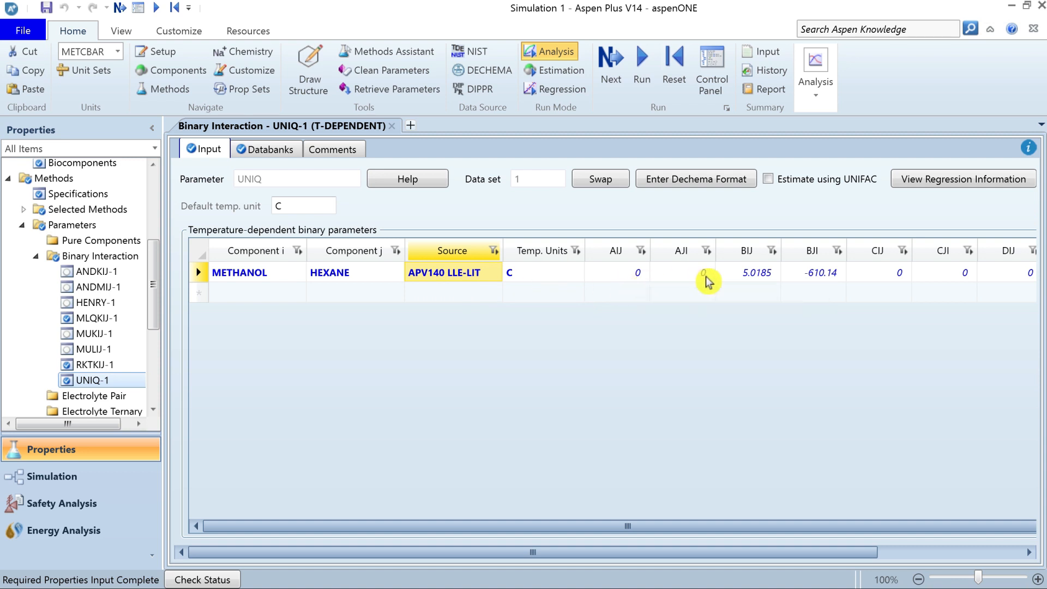
click(421, 180)
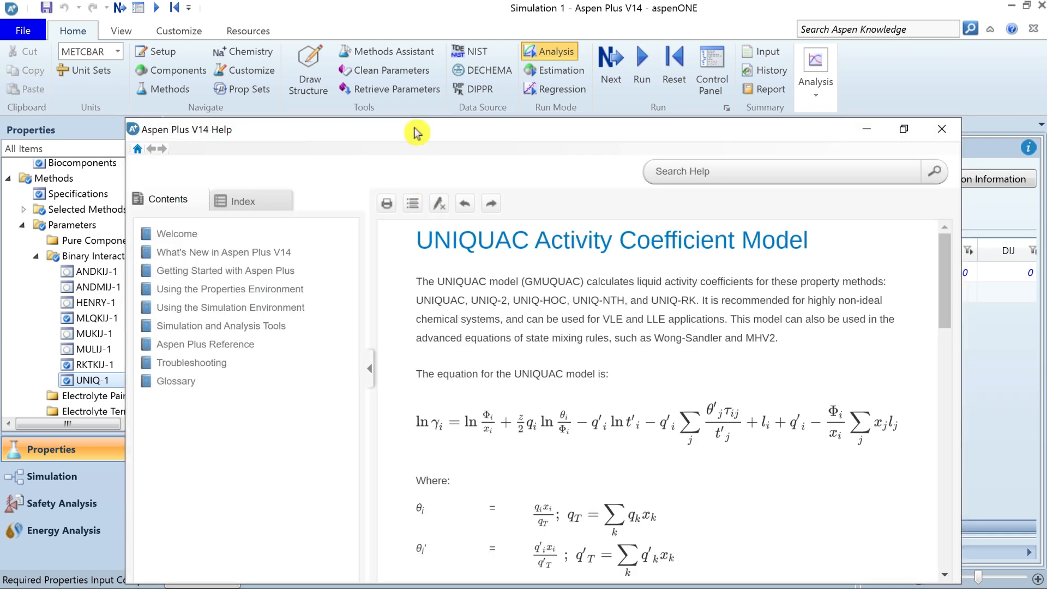
double_click(417, 133)
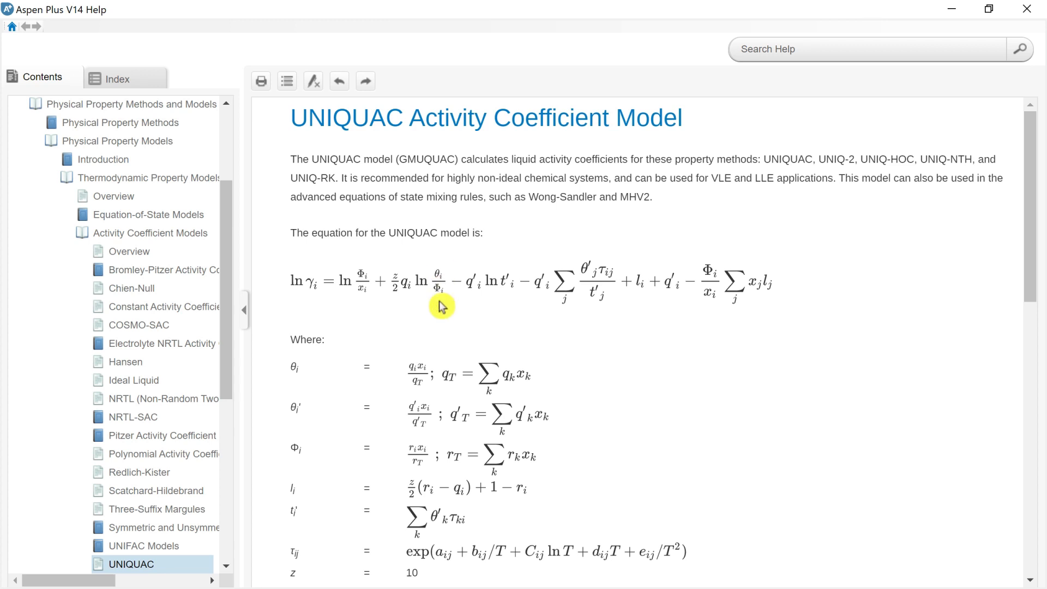
scroll(439, 305, down, 3)
scroll(442, 307, down, 2)
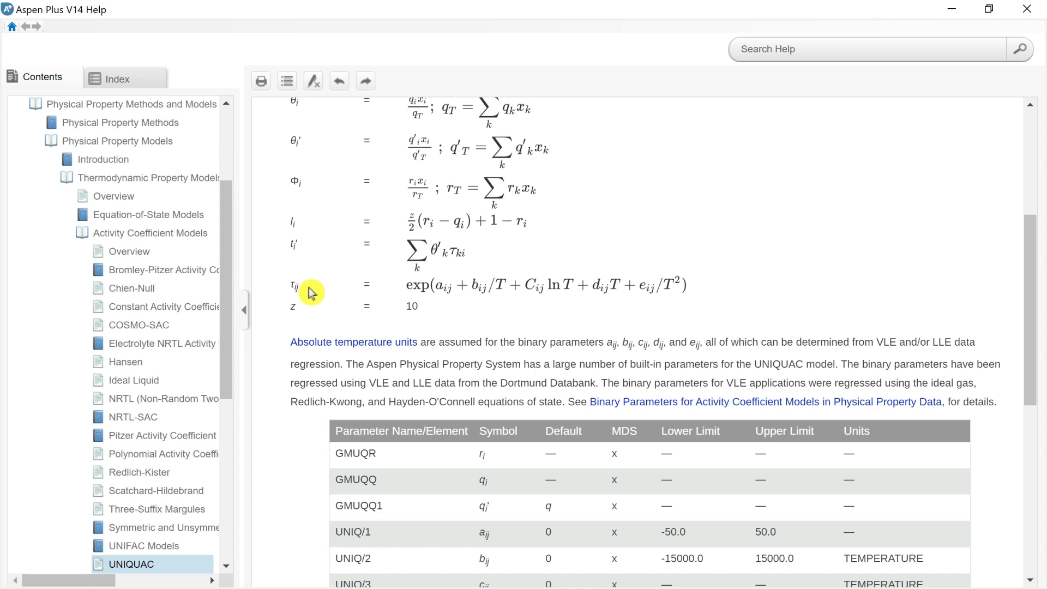
scroll(311, 292, up, 2)
scroll(309, 293, up, 1)
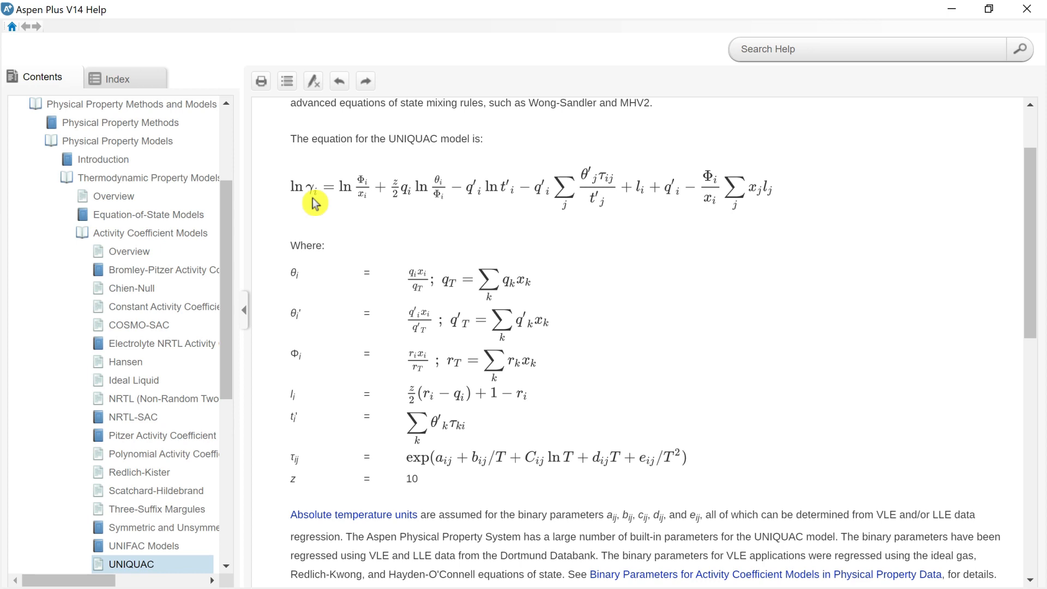
scroll(467, 222, down, 5)
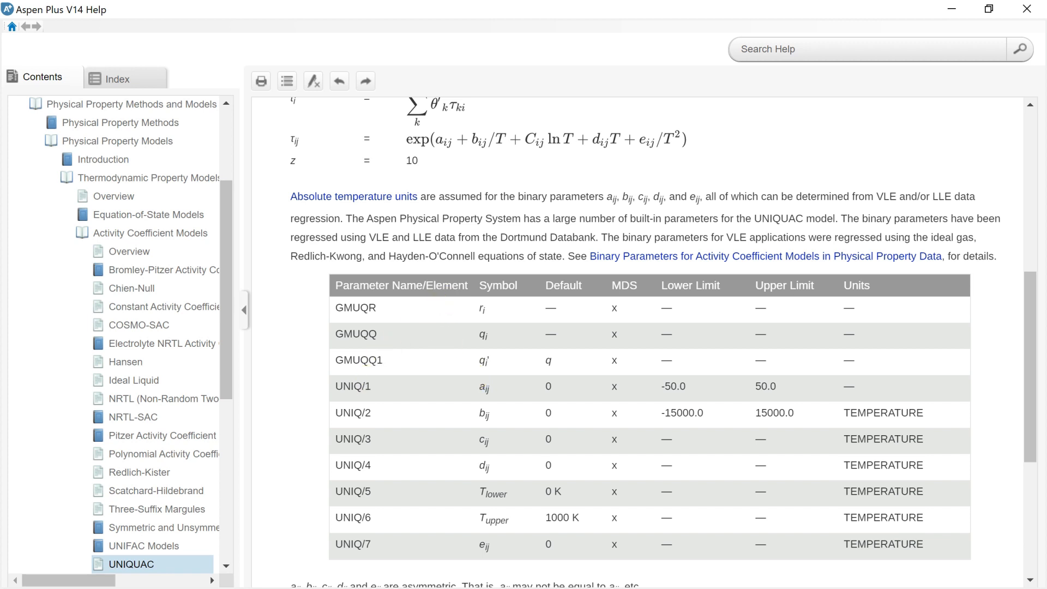
- Review the UNIQ/1 and UNIQ/2 elements, their symbols and the UNIQ/2 units in the parameter table, and close the help
drag(364, 386, 374, 387)
drag(478, 387, 492, 391)
drag(364, 413, 374, 415)
drag(478, 414, 491, 416)
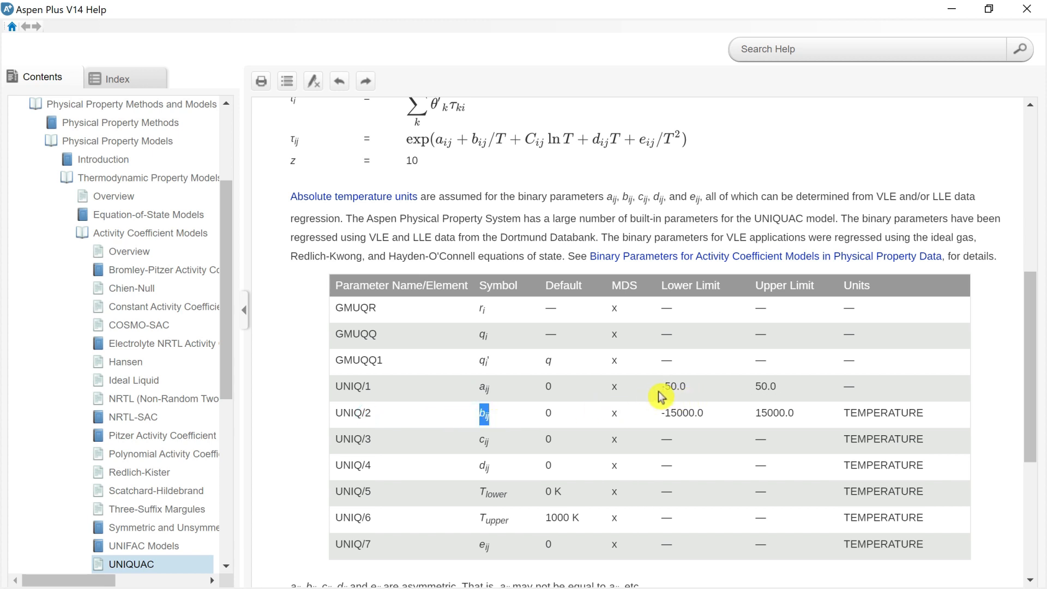
drag(837, 415, 887, 428)
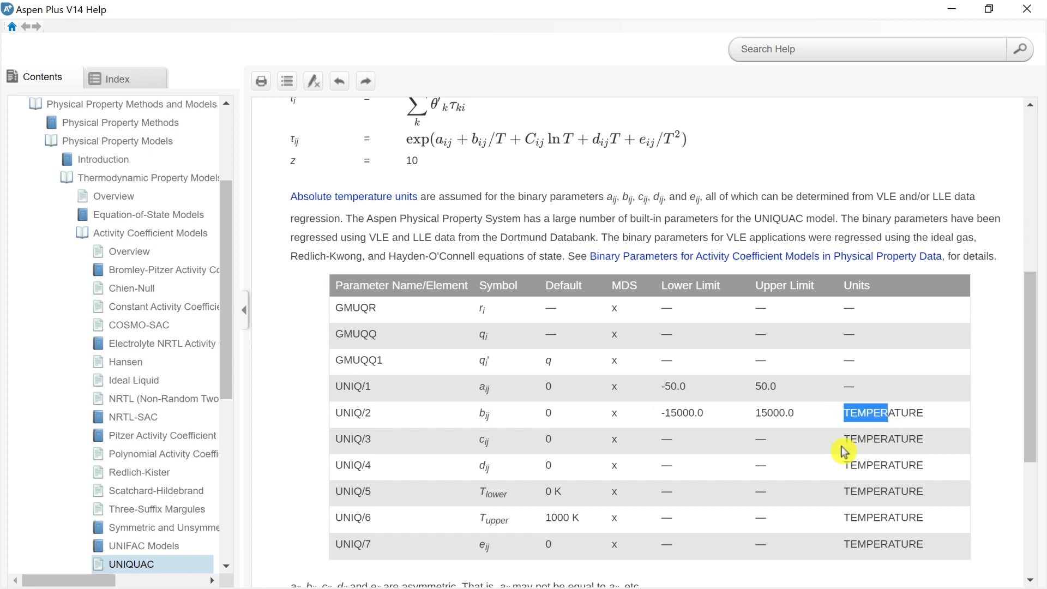
click(1026, 8)
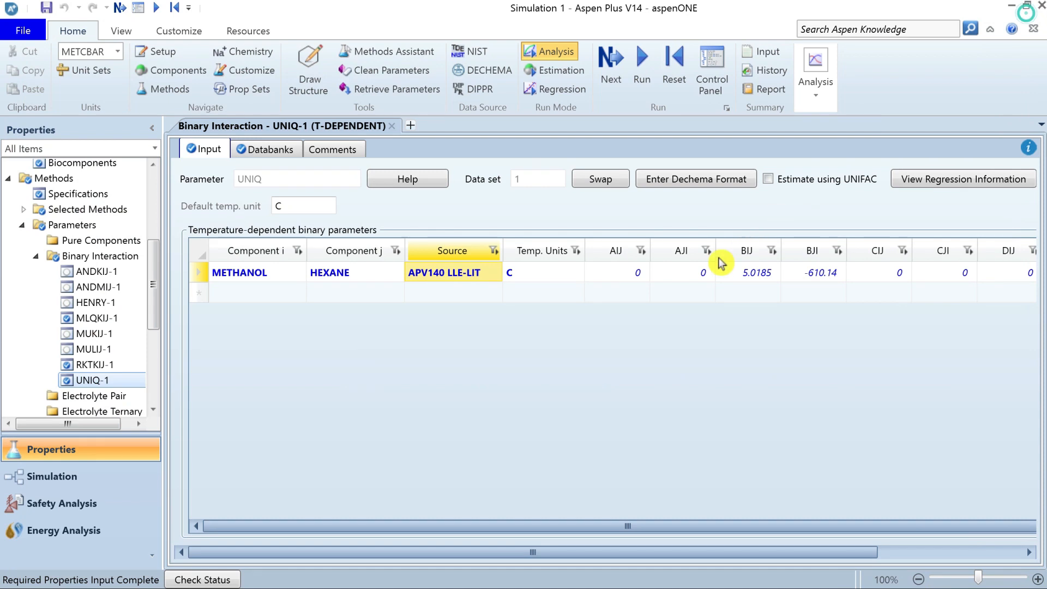
- Switch the run mode to Regression and create a new data set D-1 of type MIXTURE
click(614, 282)
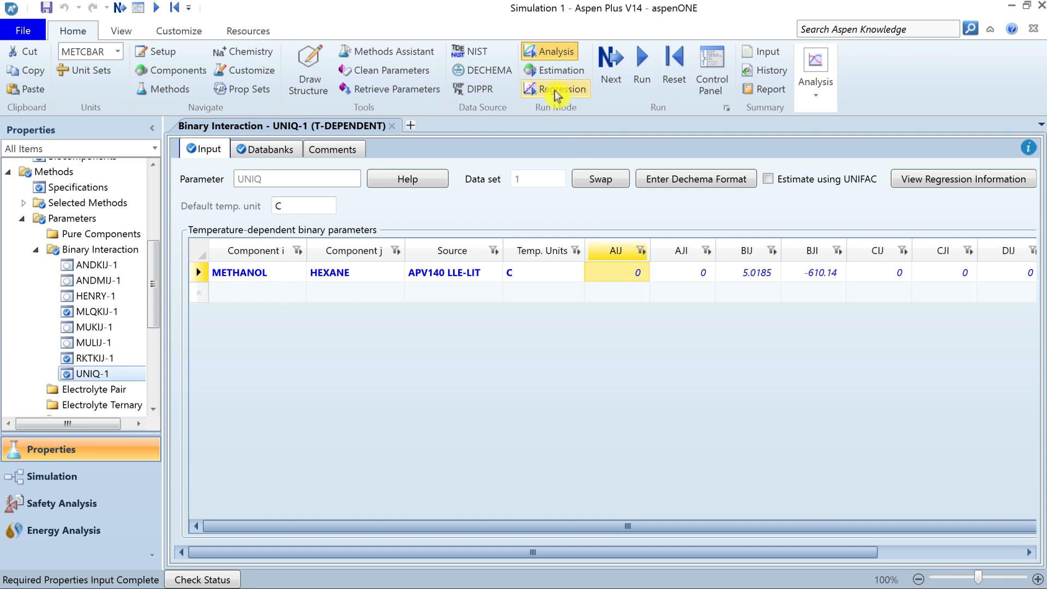
click(555, 90)
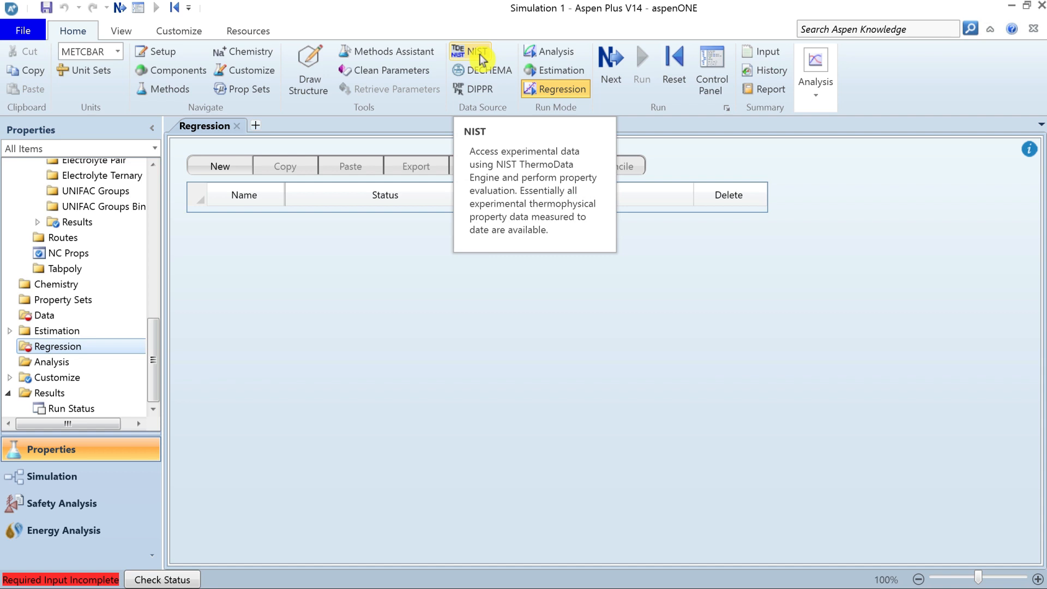
click(57, 317)
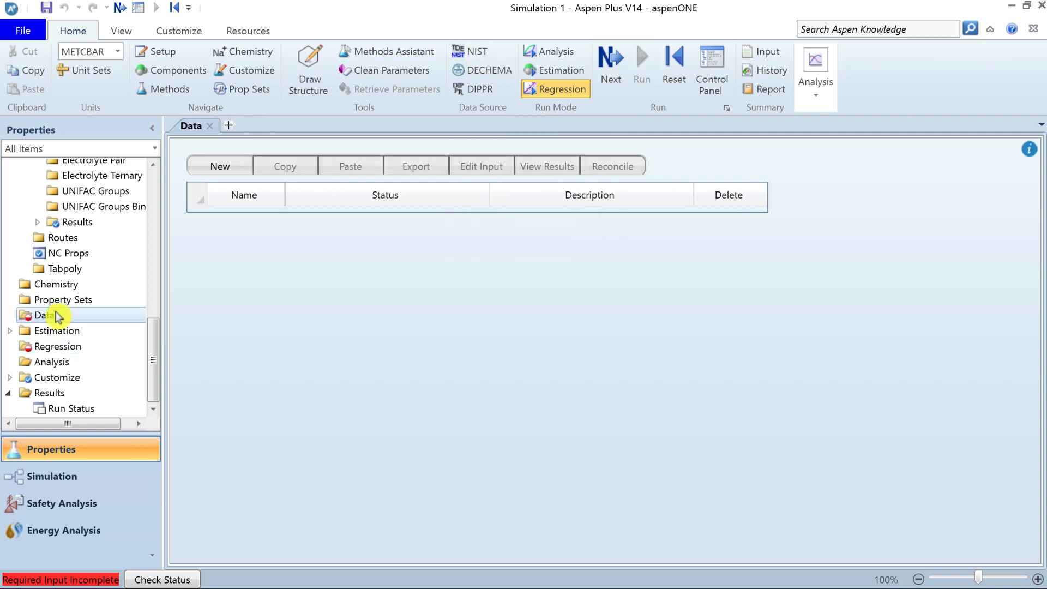
click(226, 165)
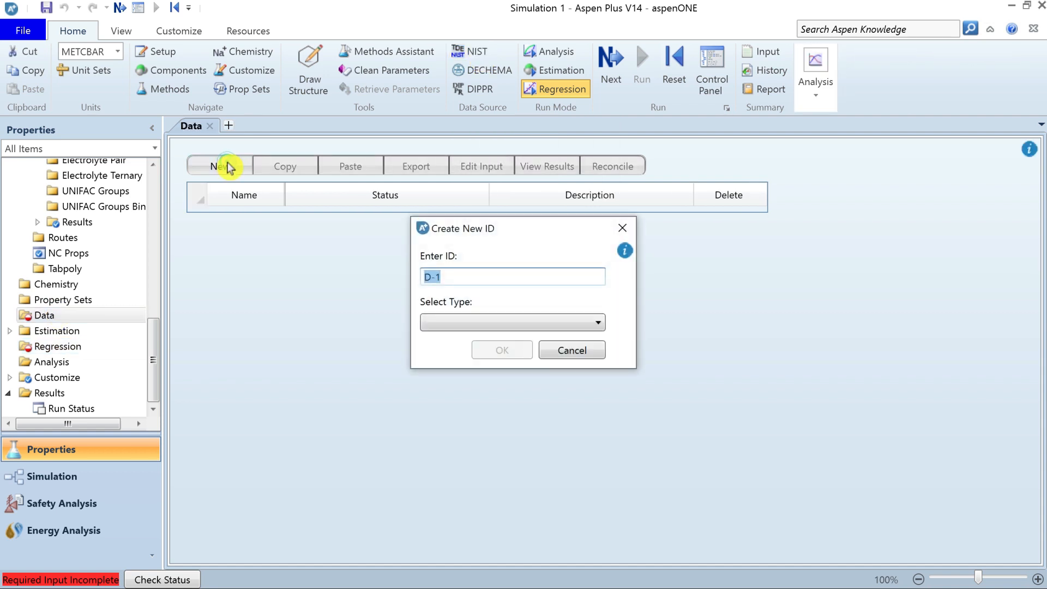
click(476, 327)
click(464, 341)
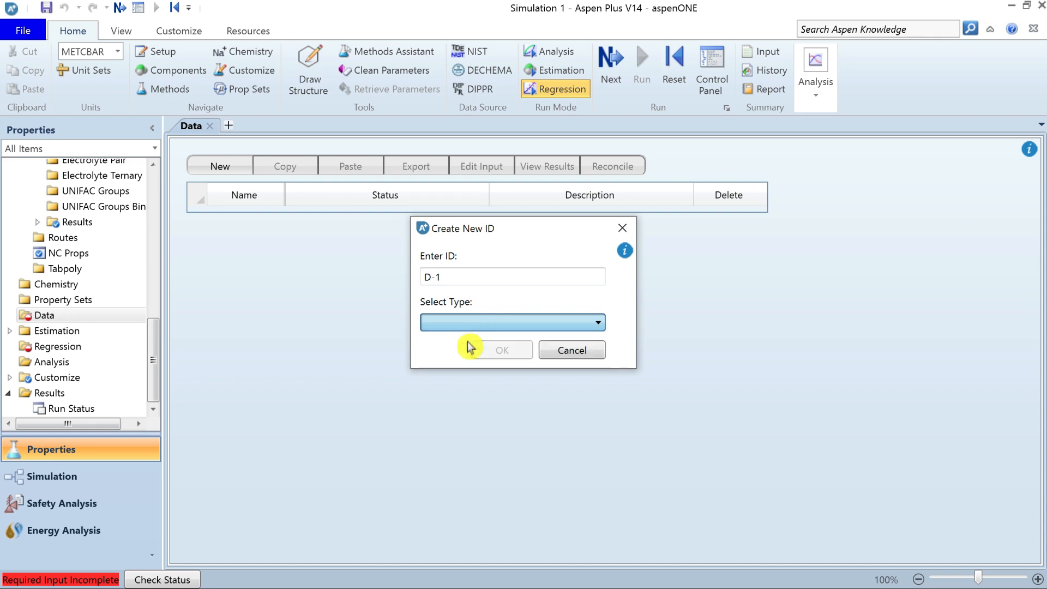
click(495, 352)
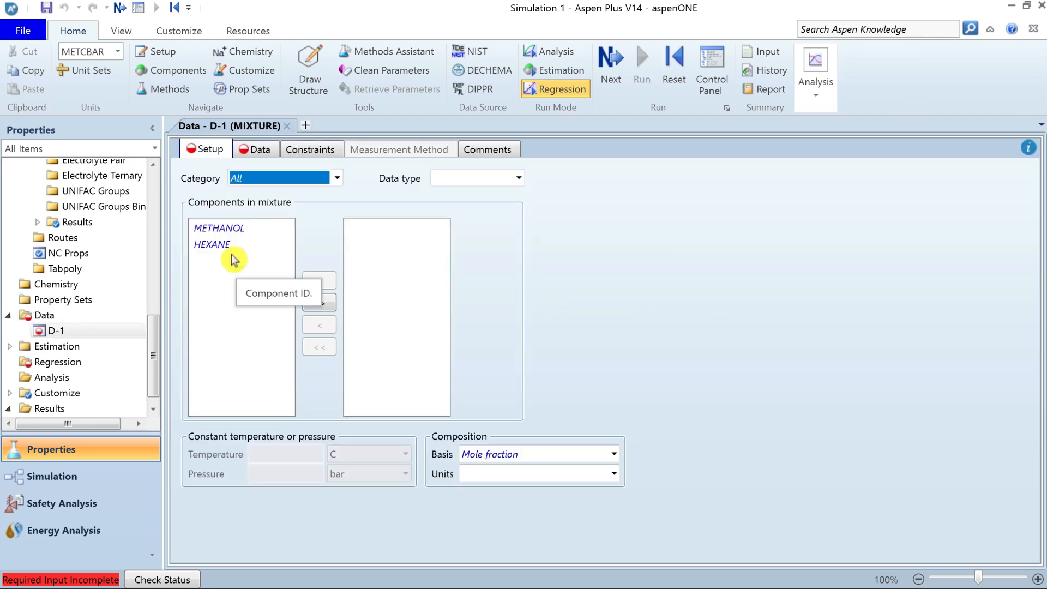
- Include METHANOL and HEXANE in the D-1 mixture and set its data type to TXX
click(262, 227)
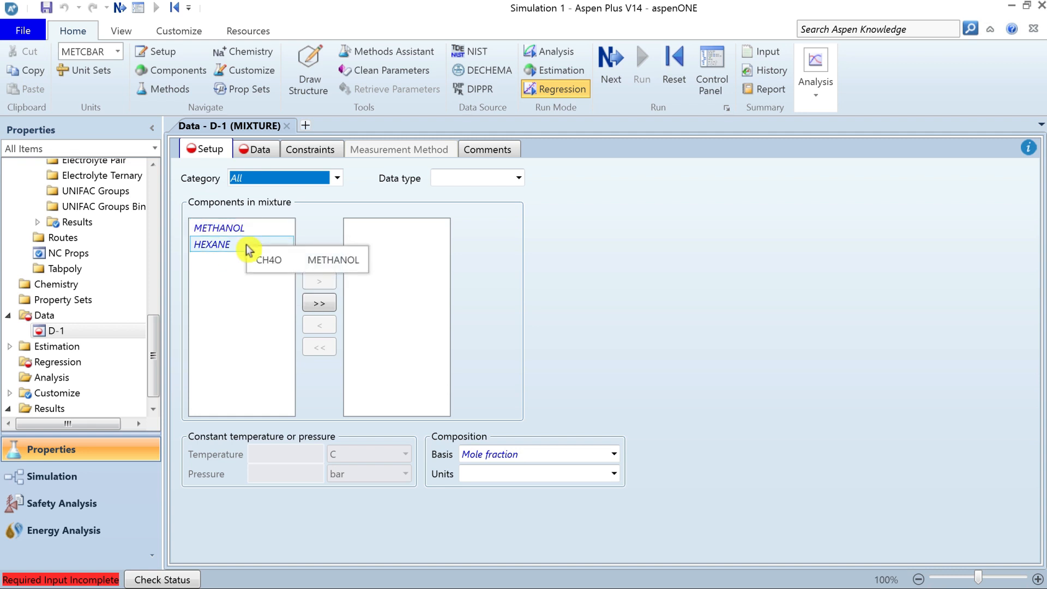
click(319, 303)
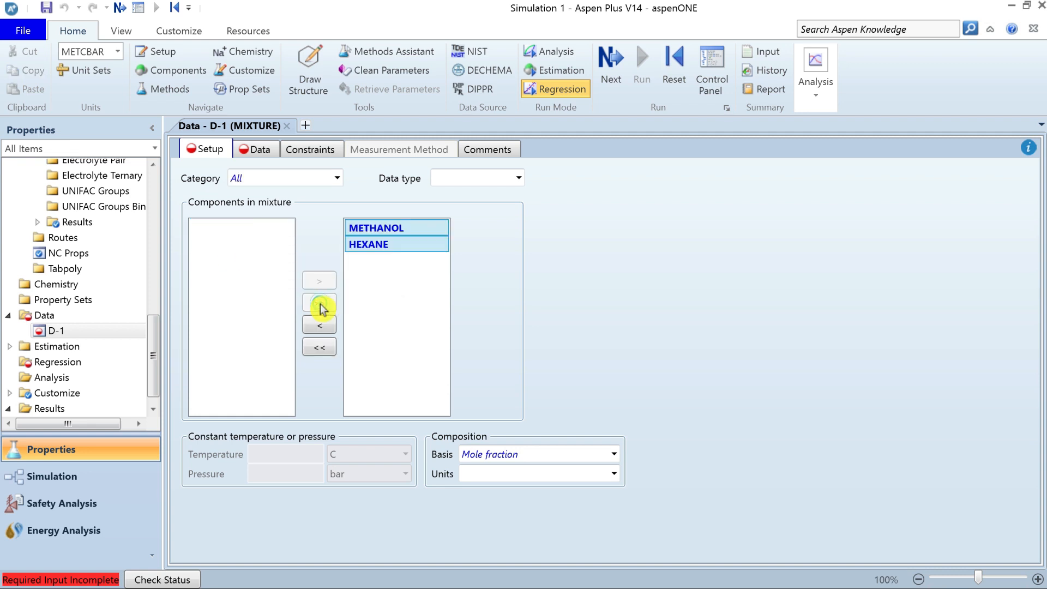
click(519, 182)
click(519, 182)
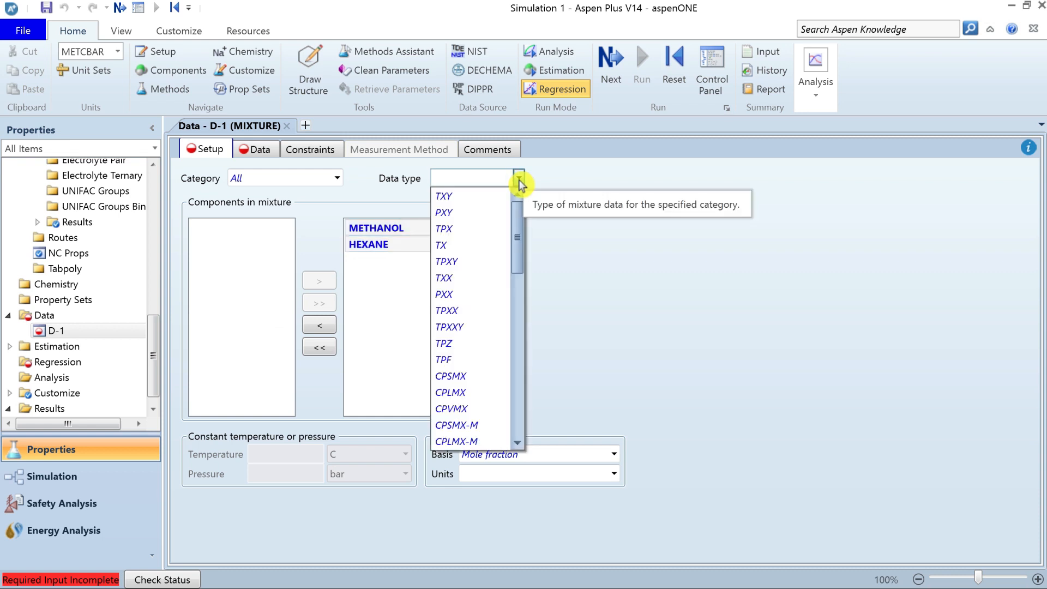
click(465, 280)
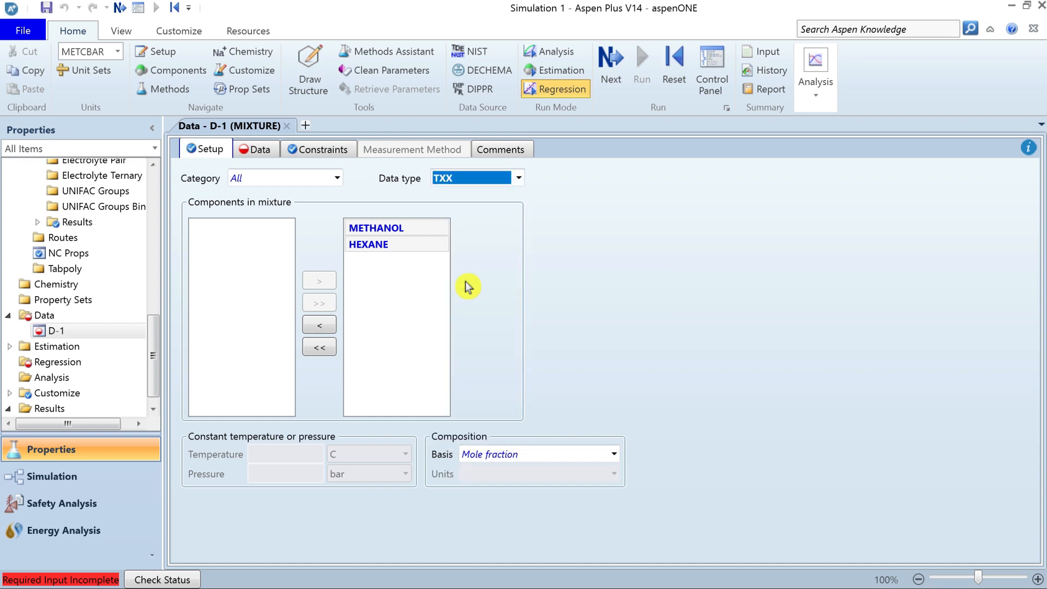
- Try to retrieve TDE binary experimental data for D-1 with the TXX data type
click(268, 153)
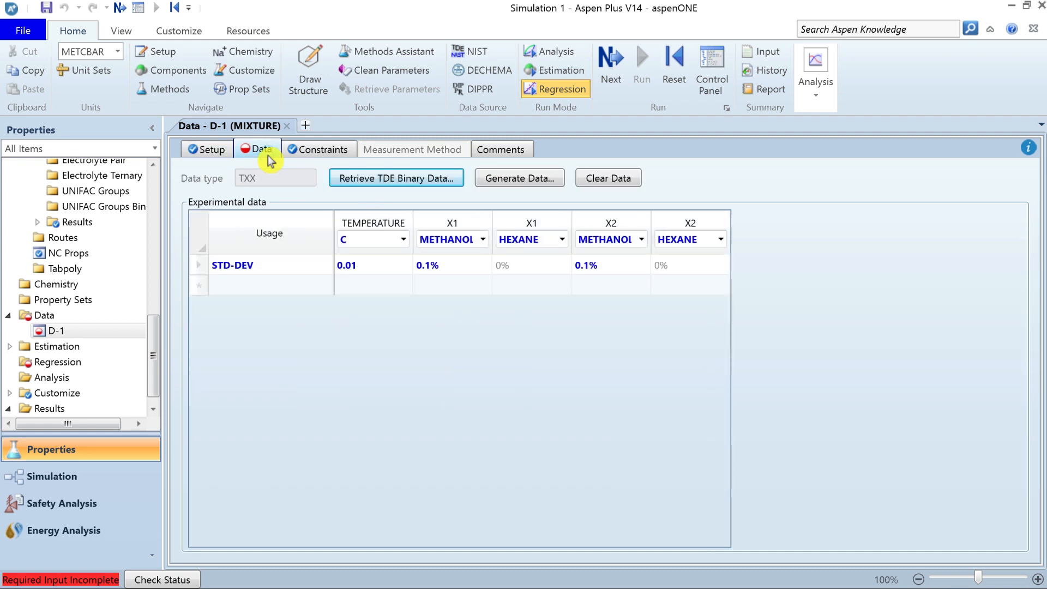
click(394, 182)
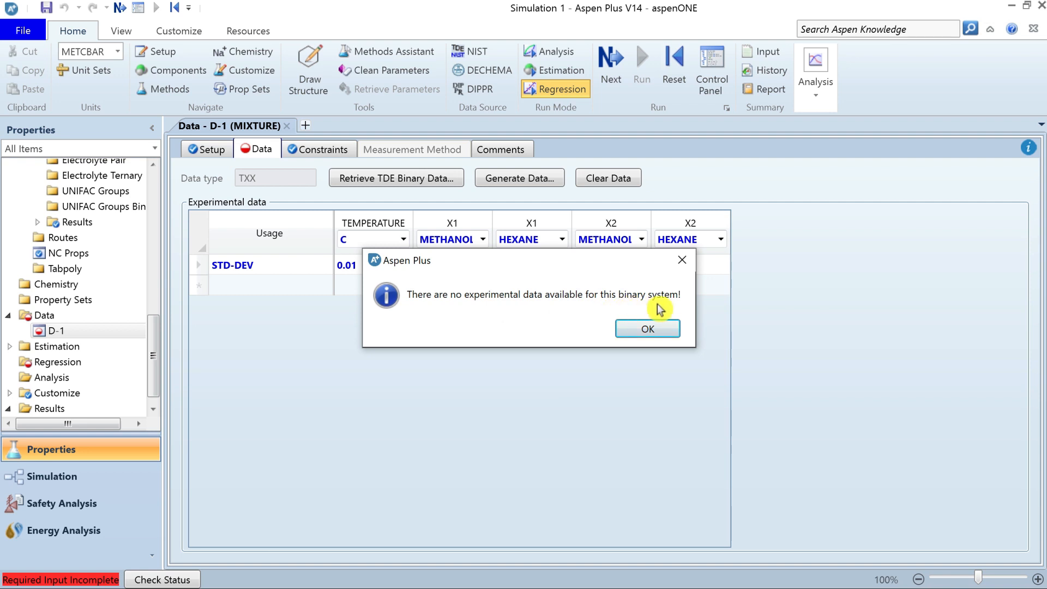
click(647, 328)
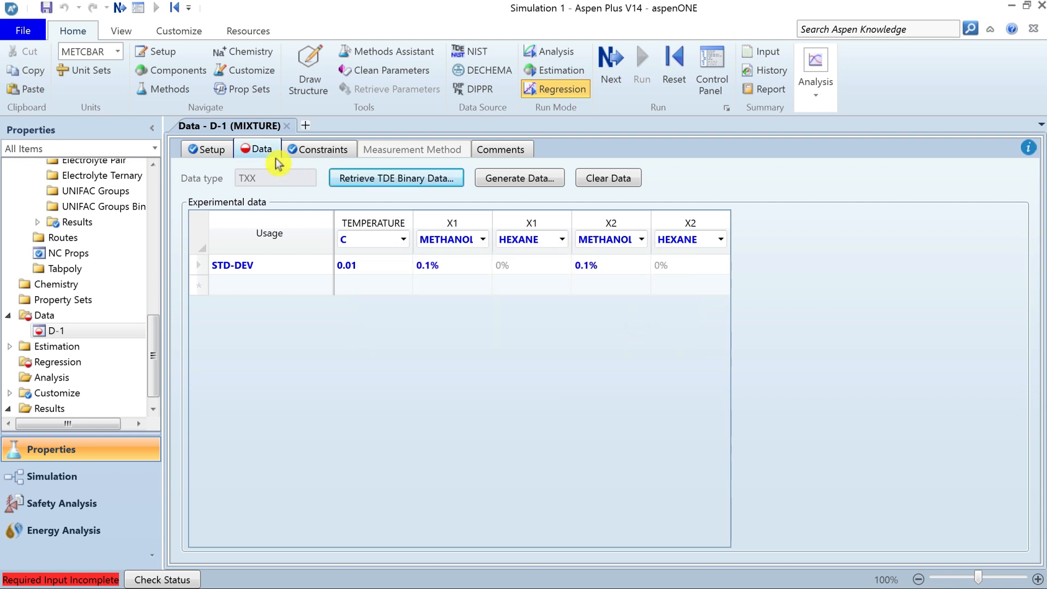
- Change the data type of the D-1 mixture data set to TPXX
click(220, 151)
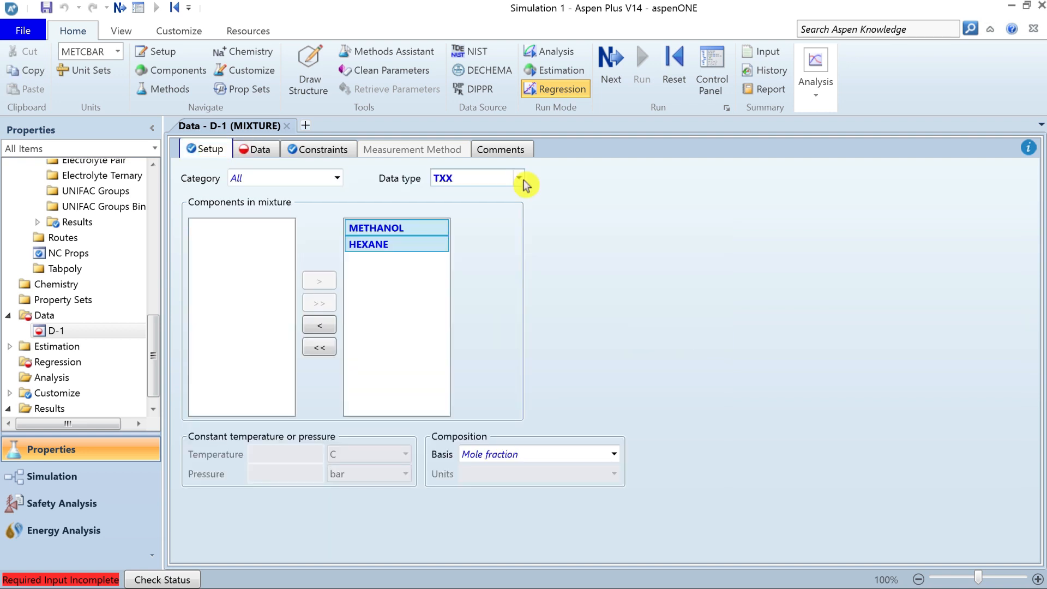
click(519, 178)
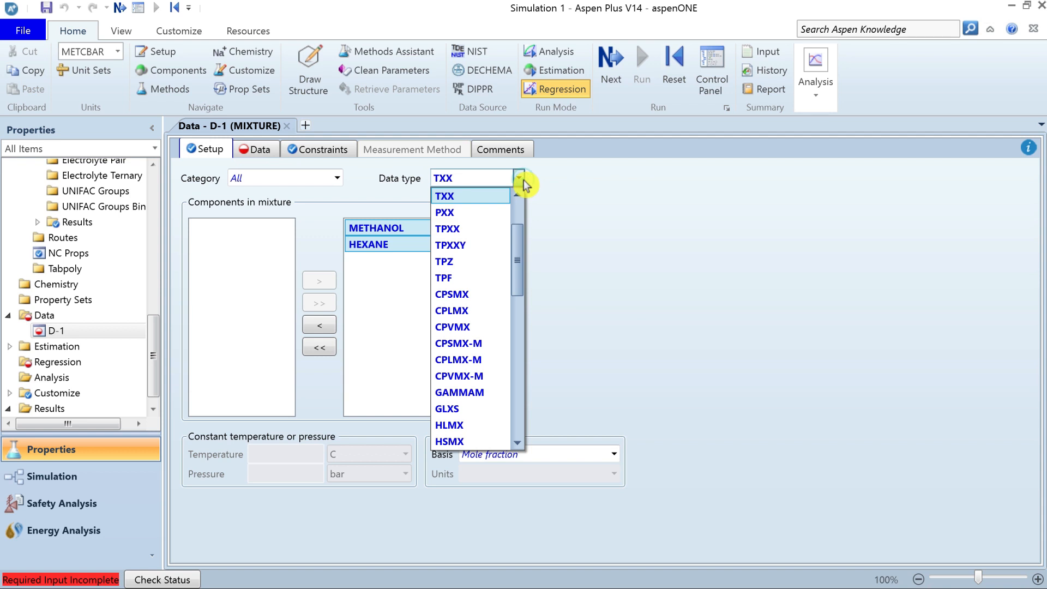
click(469, 230)
- Retrieve the TDE binary data for methanol and hexane and save the Binary LLE 007 data set into D-1
click(261, 148)
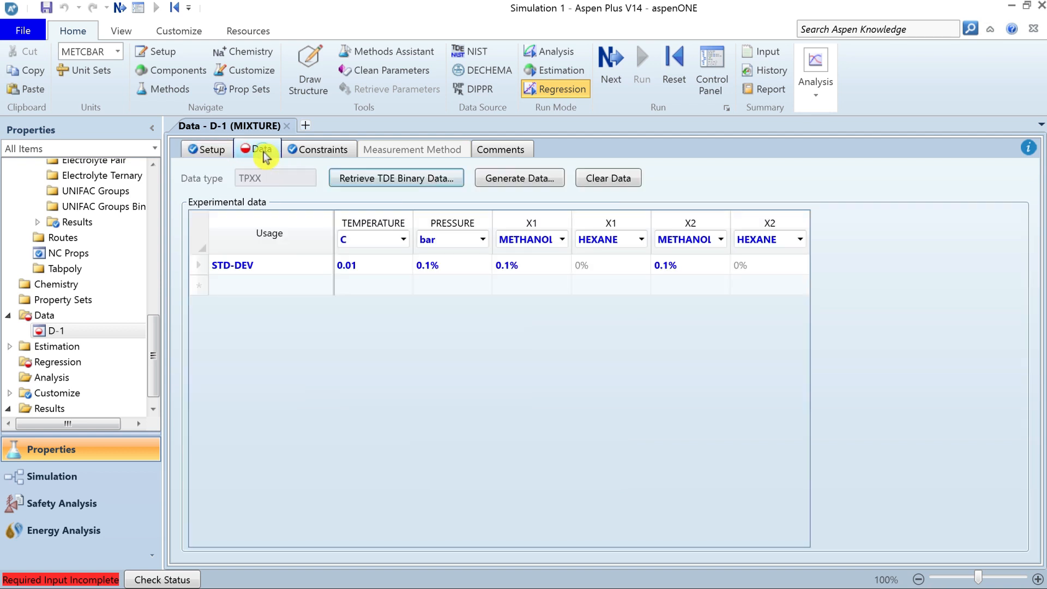
click(412, 179)
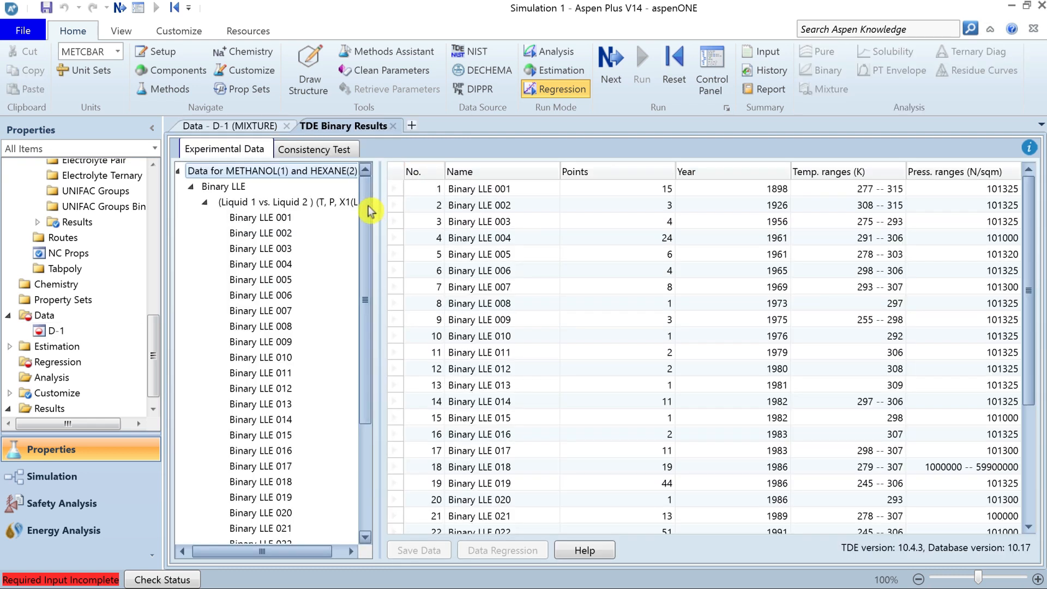
mouse_move(371, 211)
mouse_down()
mouse_move(367, 357)
mouse_move(363, 191)
mouse_up()
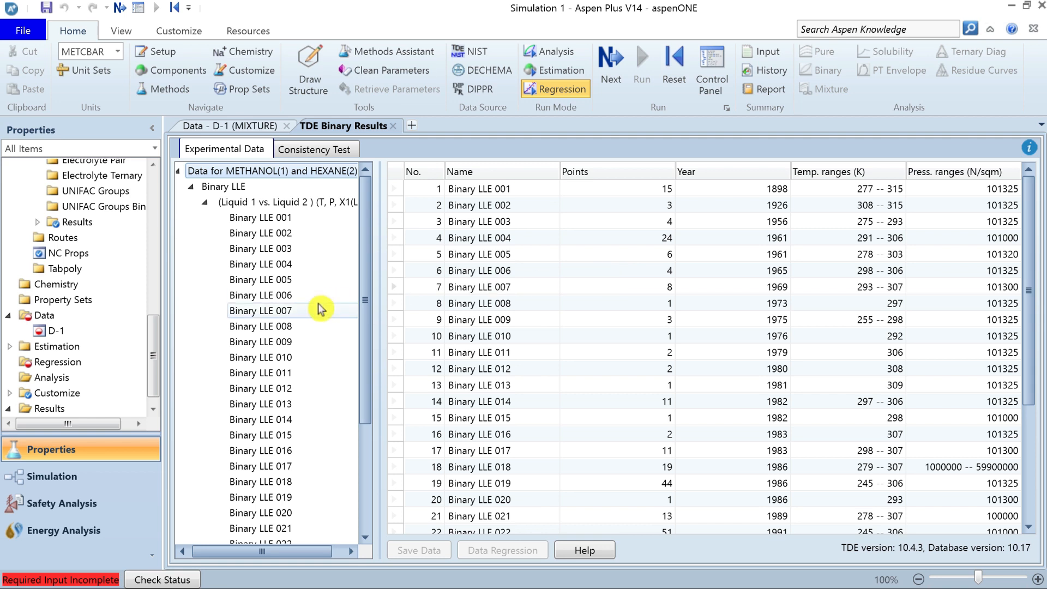
click(300, 312)
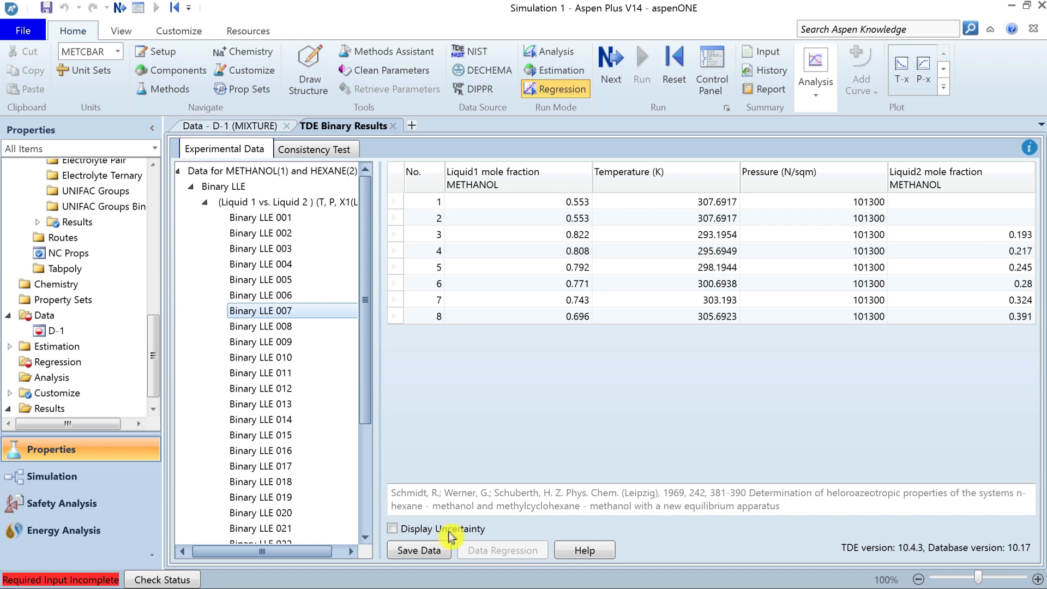
click(426, 549)
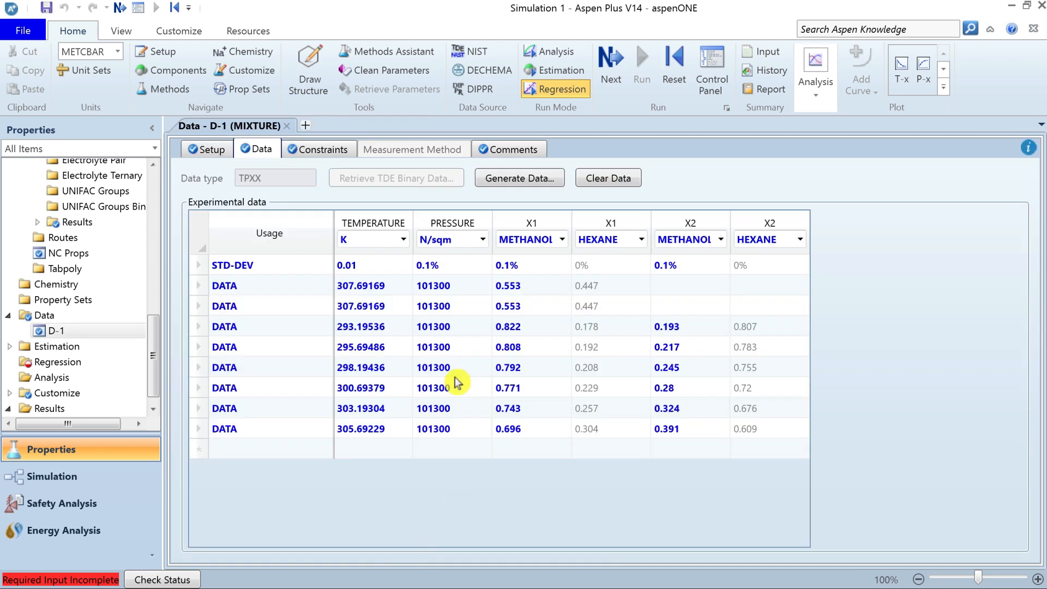
- Delete the two 307.69169 K rows lacking X2 values from D-1 and plot the remaining data as a T-xx diagram
click(199, 285)
right_click(199, 285)
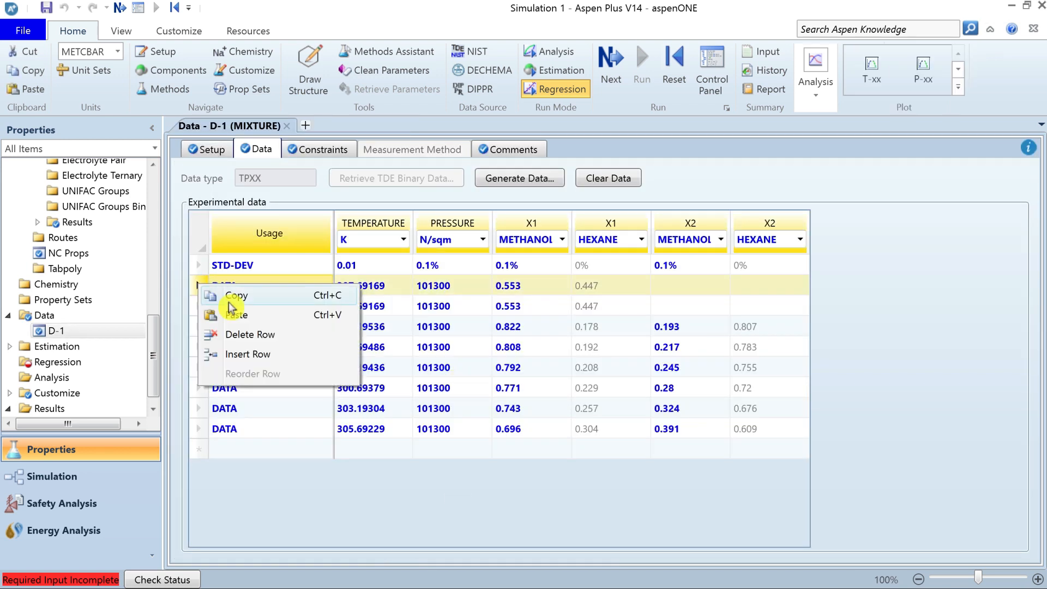
click(252, 334)
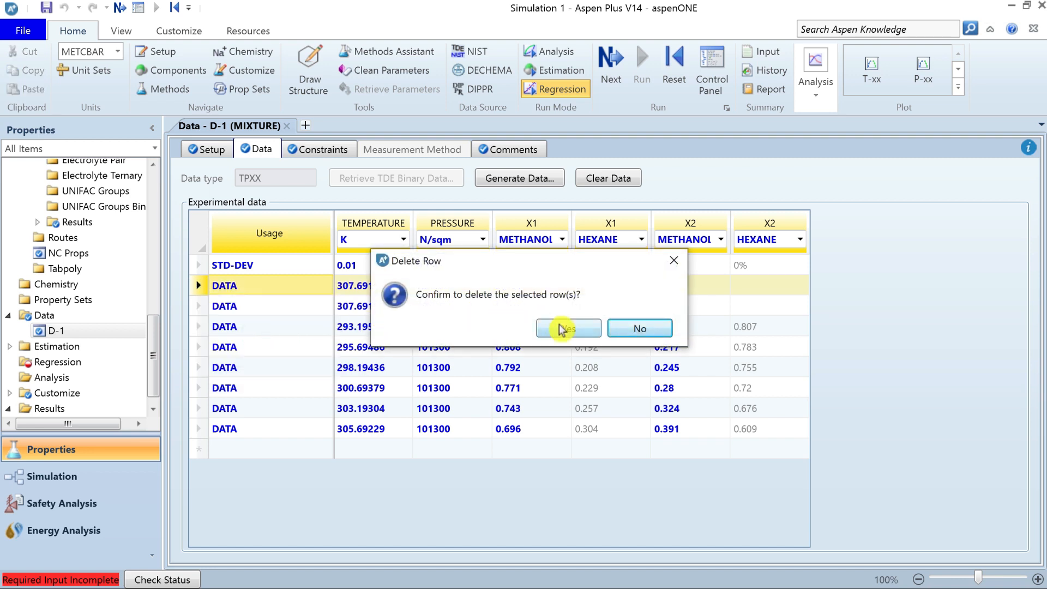
click(554, 327)
click(219, 286)
click(199, 285)
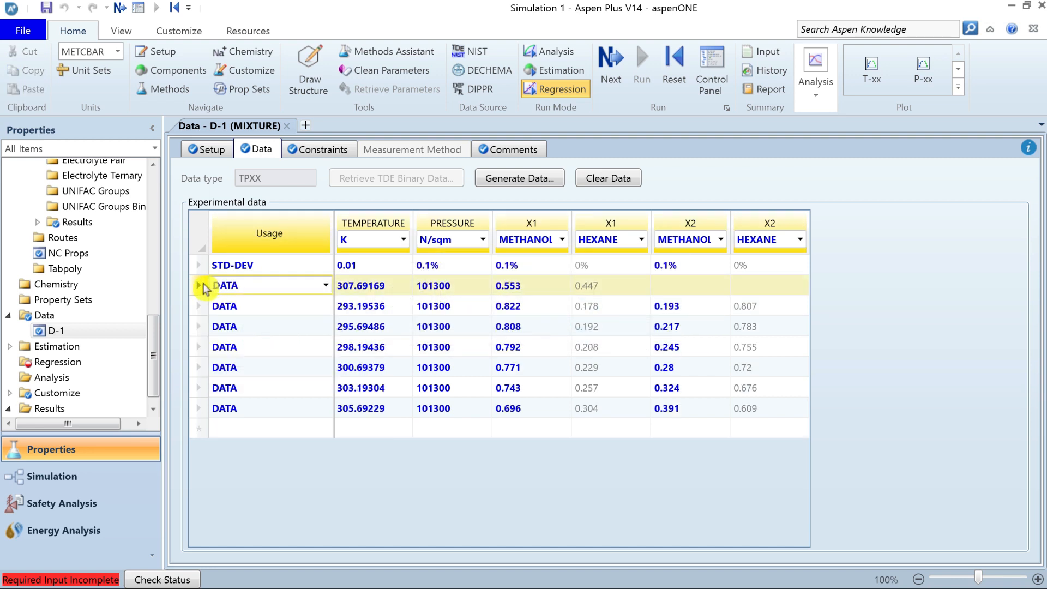
right_click(199, 286)
click(257, 334)
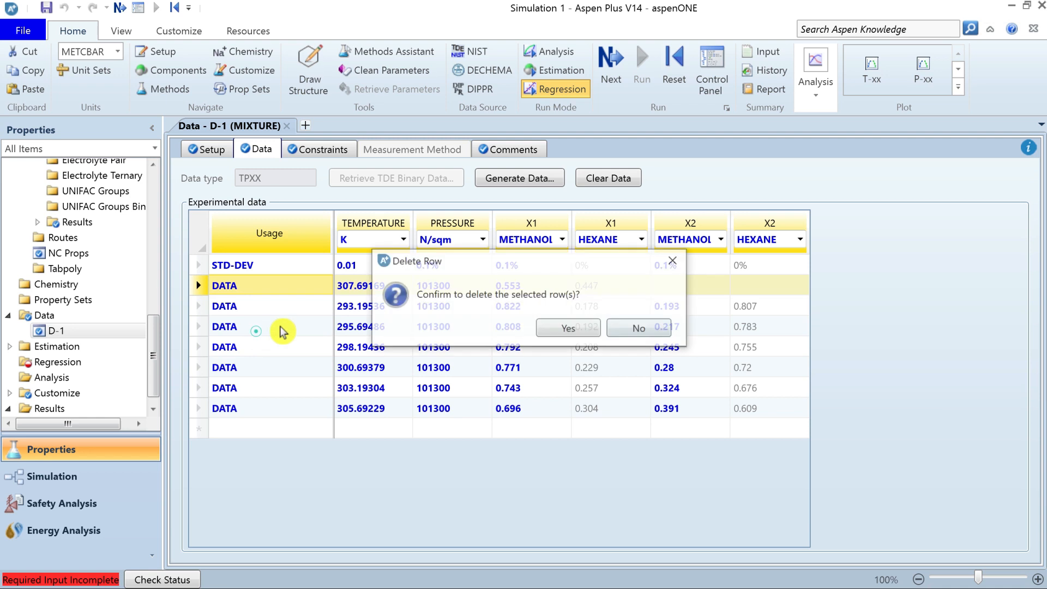
click(565, 333)
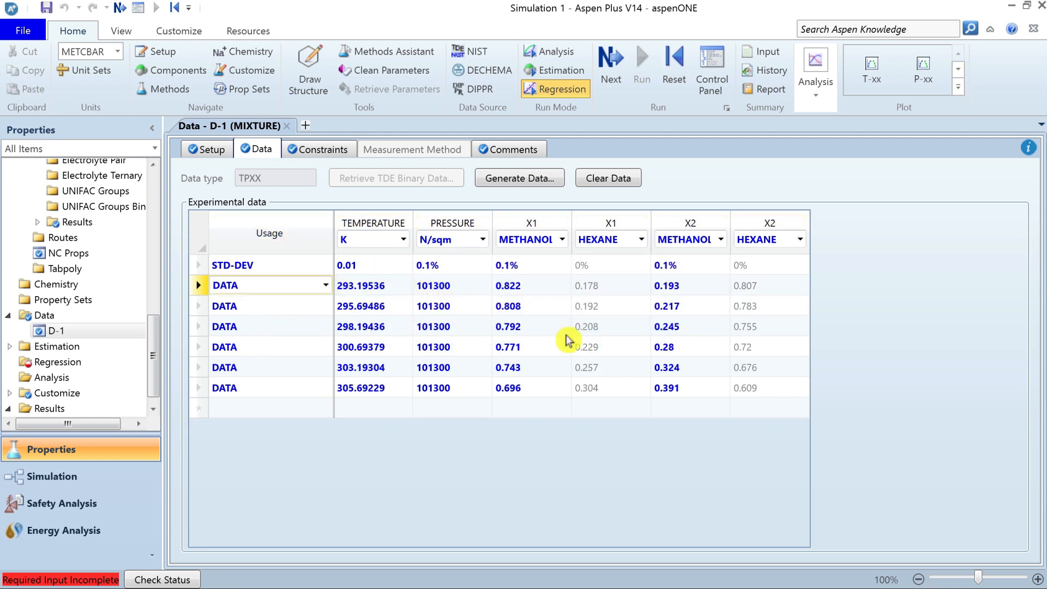
click(870, 70)
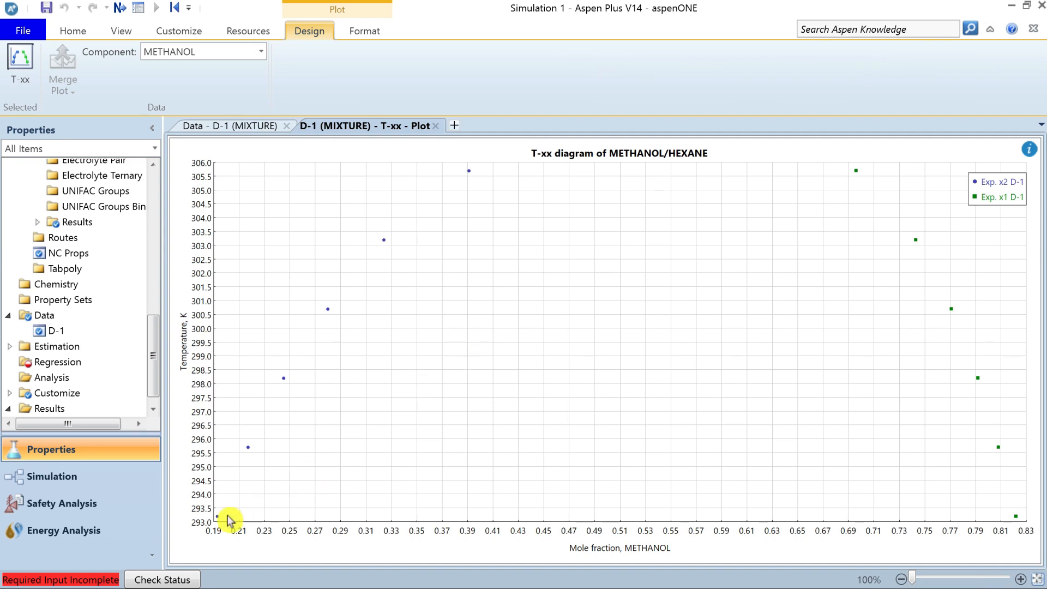
- Create the regression case DR-1 and assign the D-1 data set to it
mouse_move(216, 515)
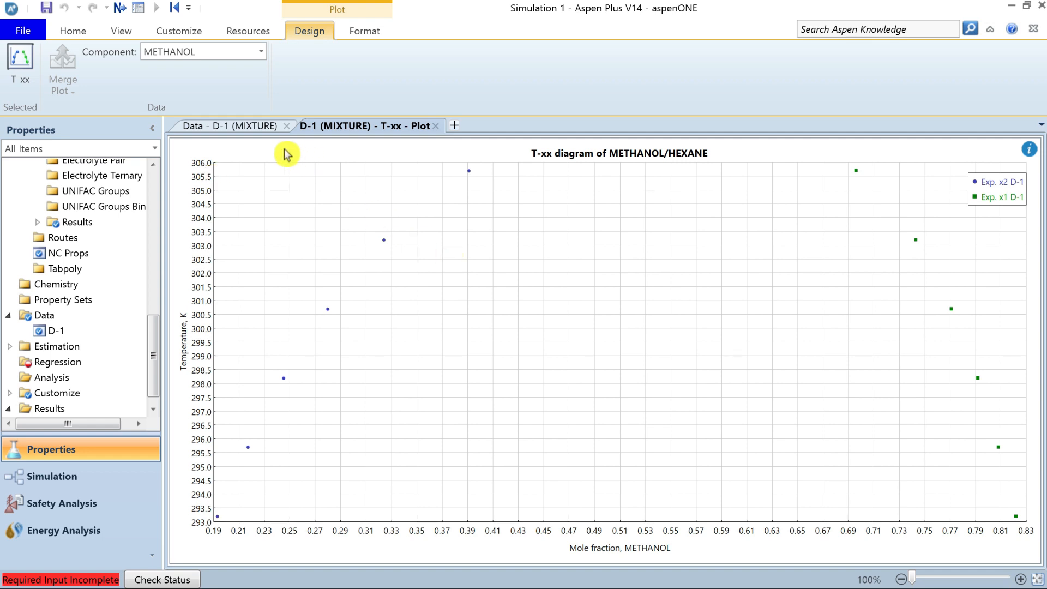
click(72, 363)
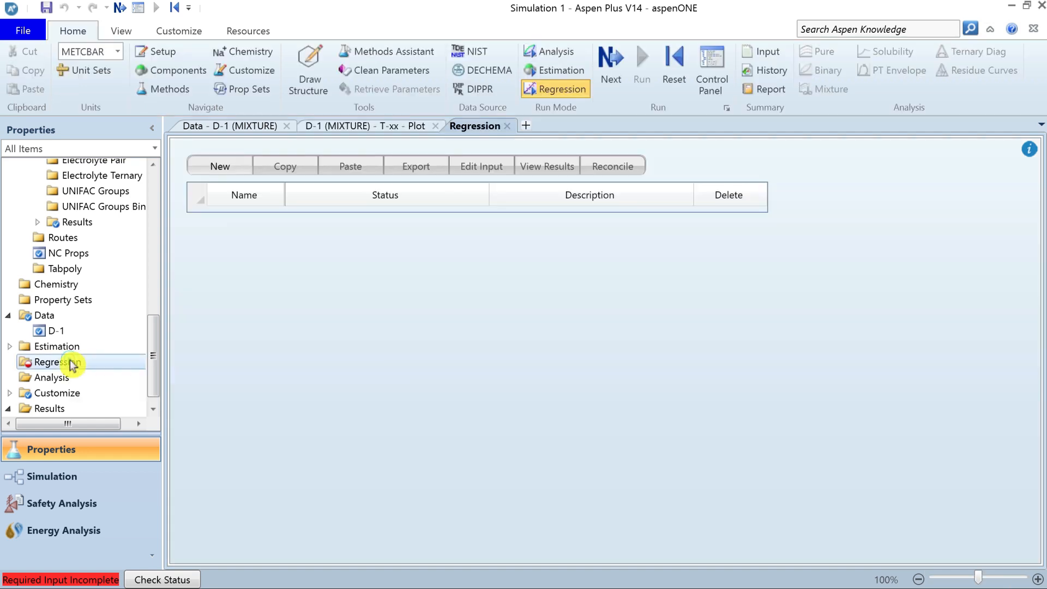
click(238, 169)
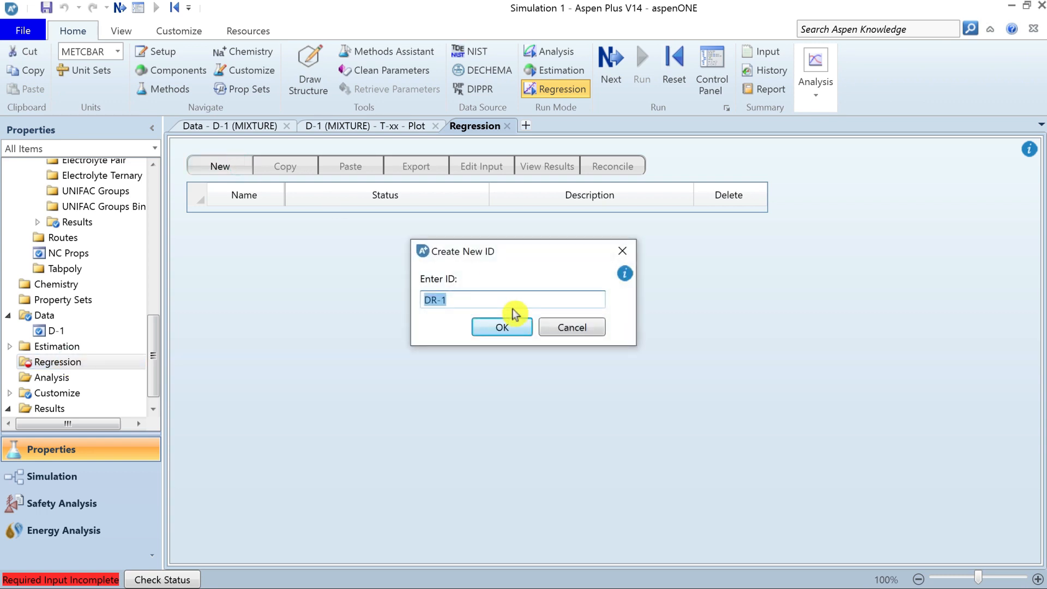
click(508, 327)
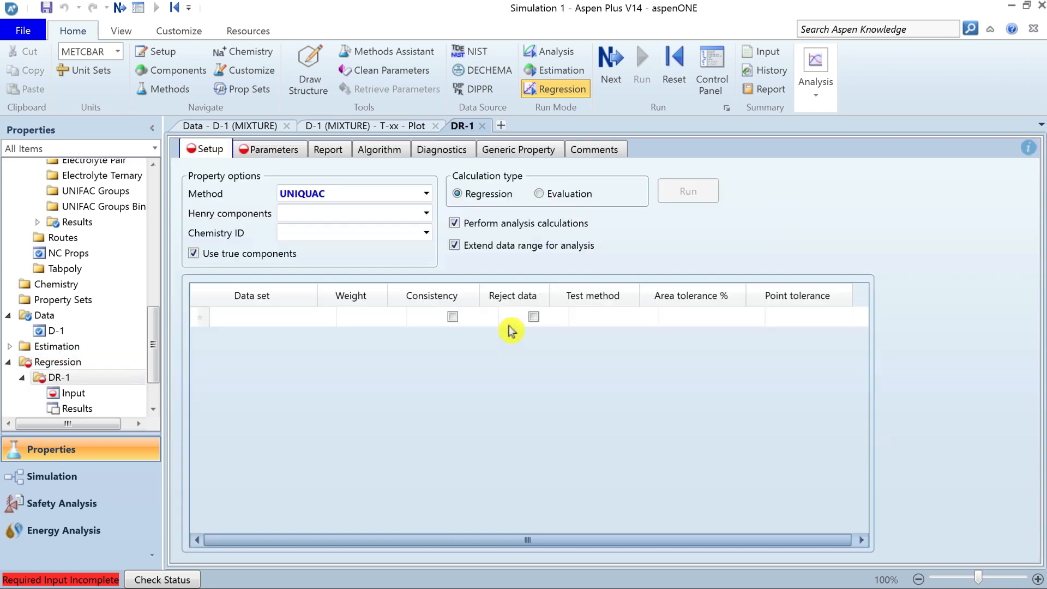
click(323, 322)
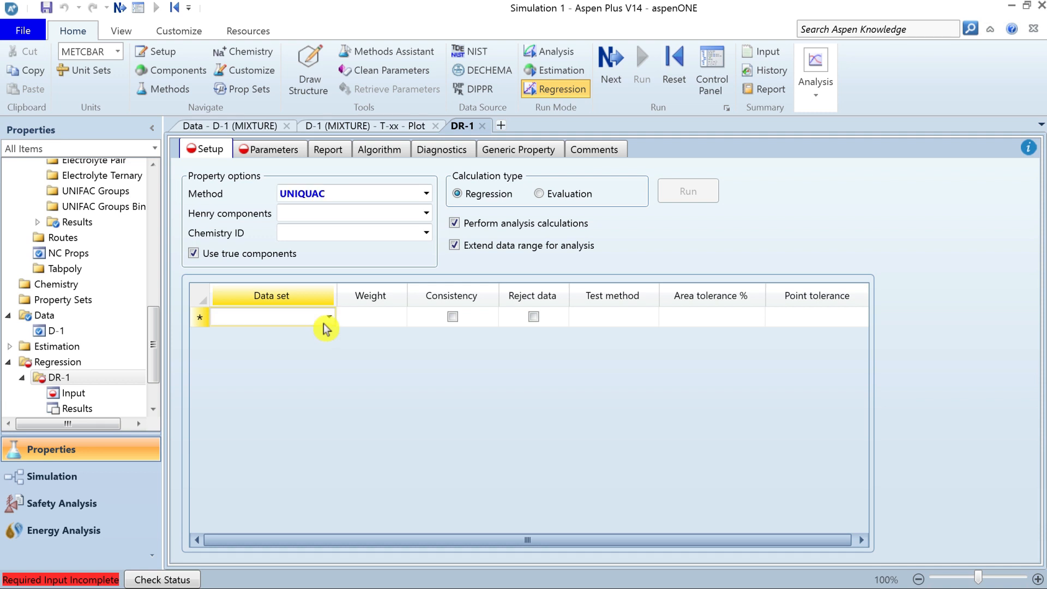
click(328, 318)
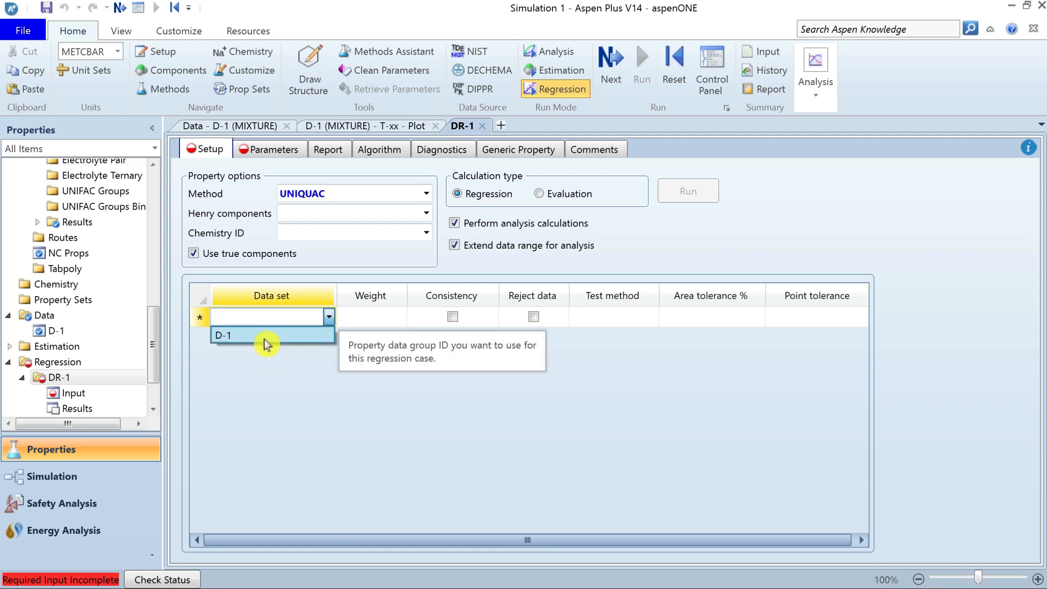
click(264, 336)
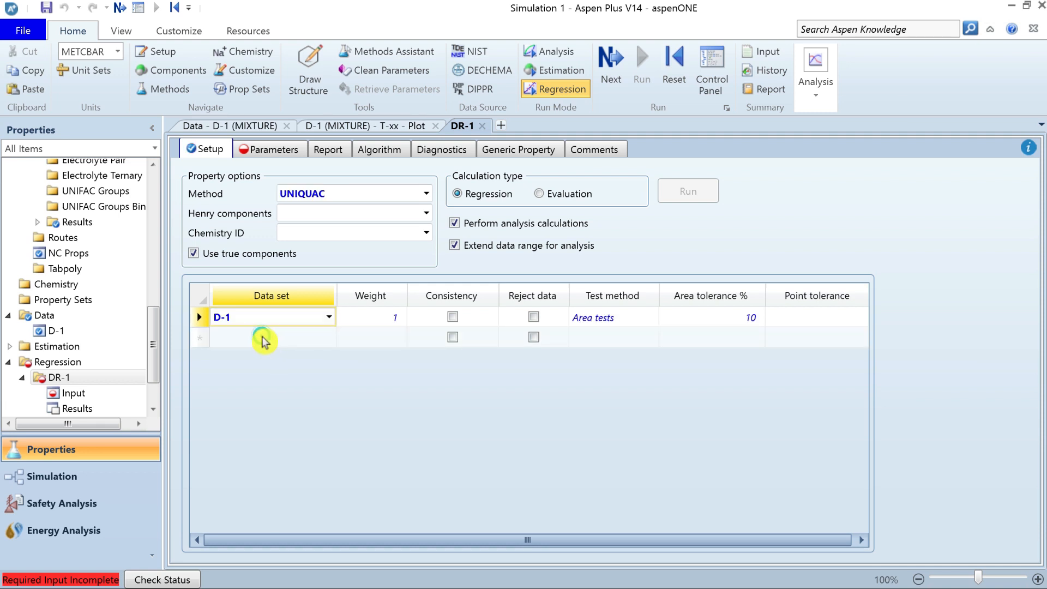
- Add a binary parameter named UNIQ to the parameters to be regressed in DR-1
click(273, 155)
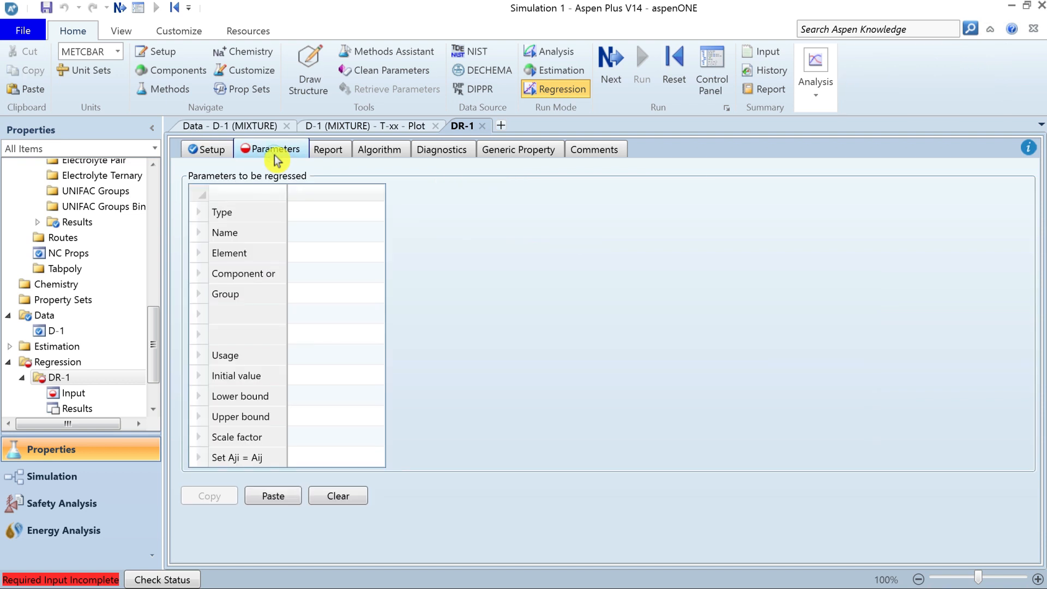
click(354, 219)
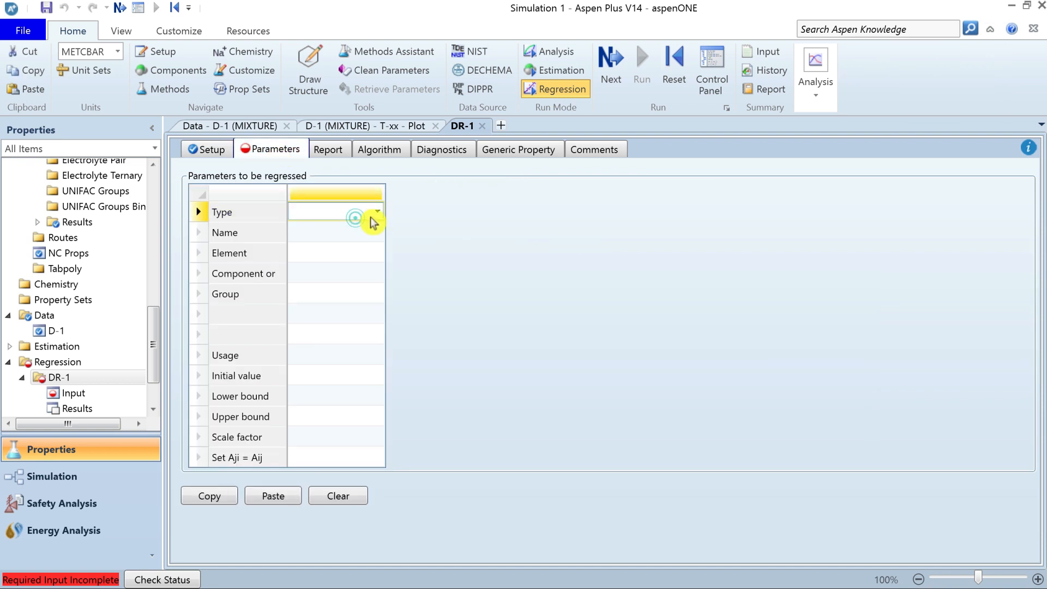
click(377, 213)
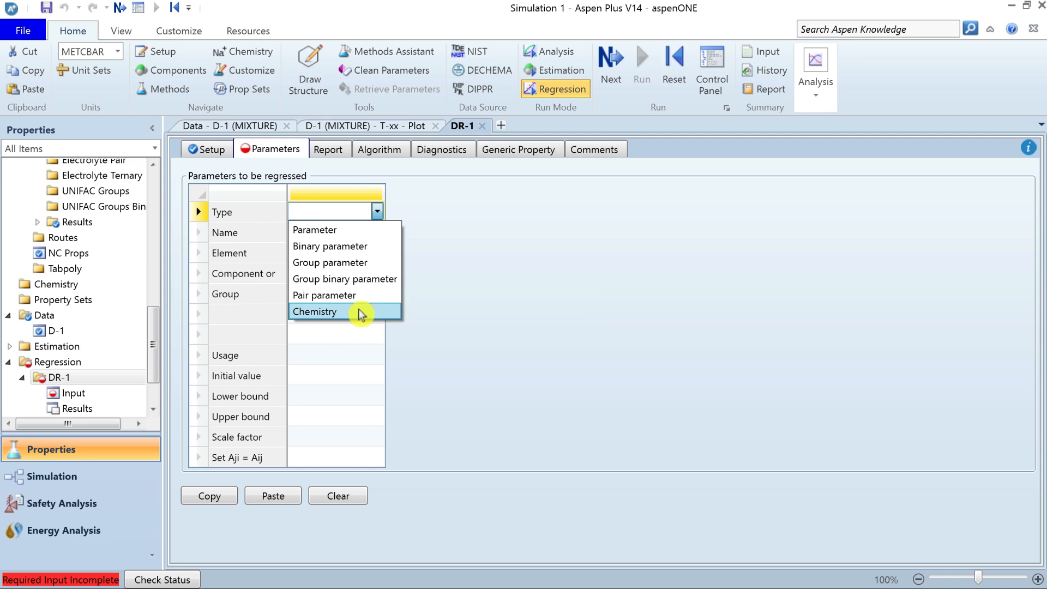
click(355, 246)
click(344, 229)
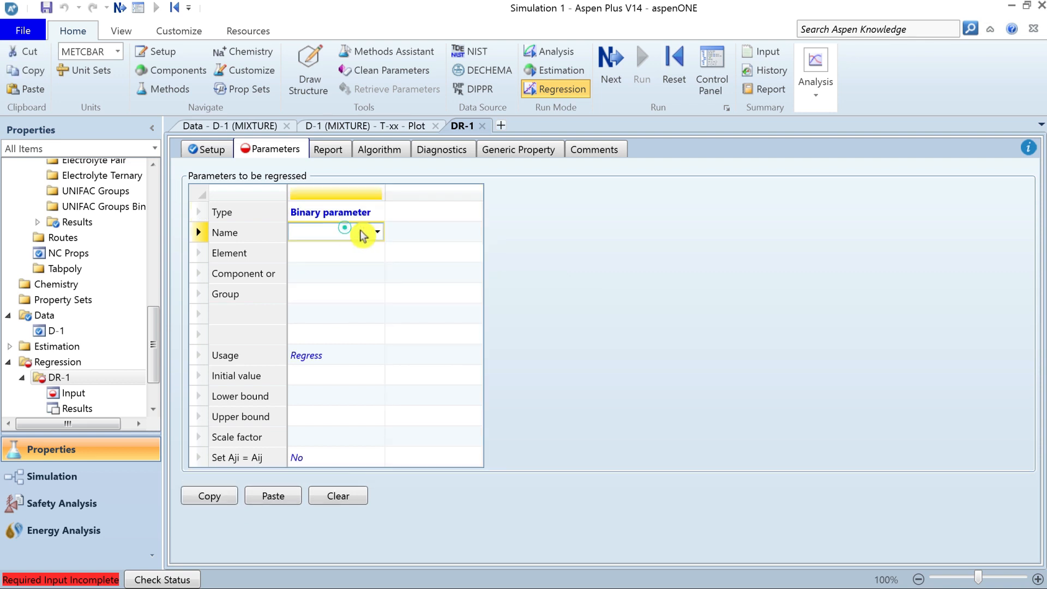
click(377, 235)
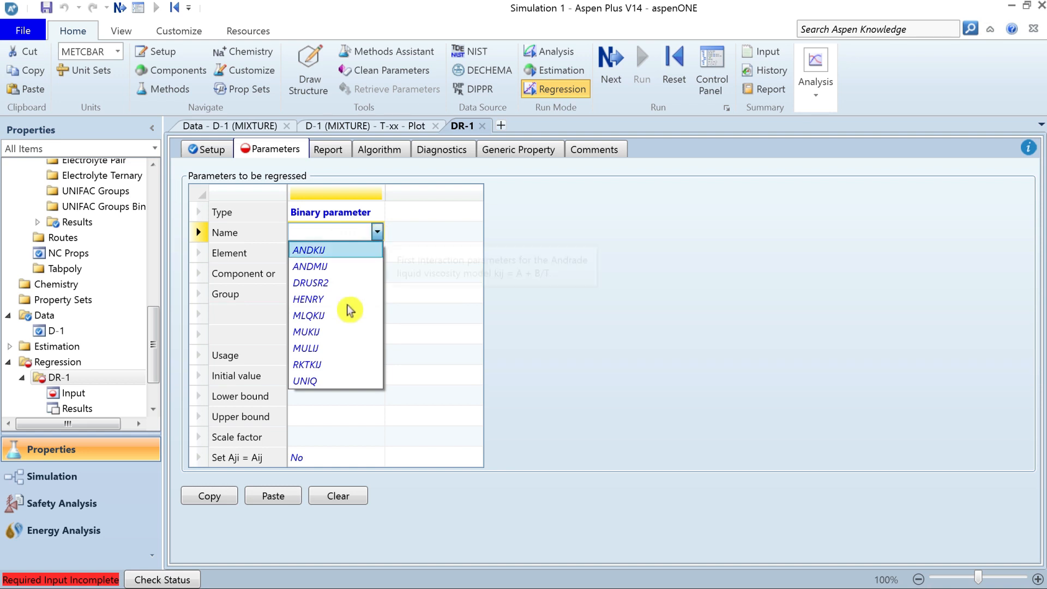
click(325, 382)
- Set the UNIQ parameter to element 1 with METHANOL and HEXANE as its component pair
click(346, 256)
text(1)
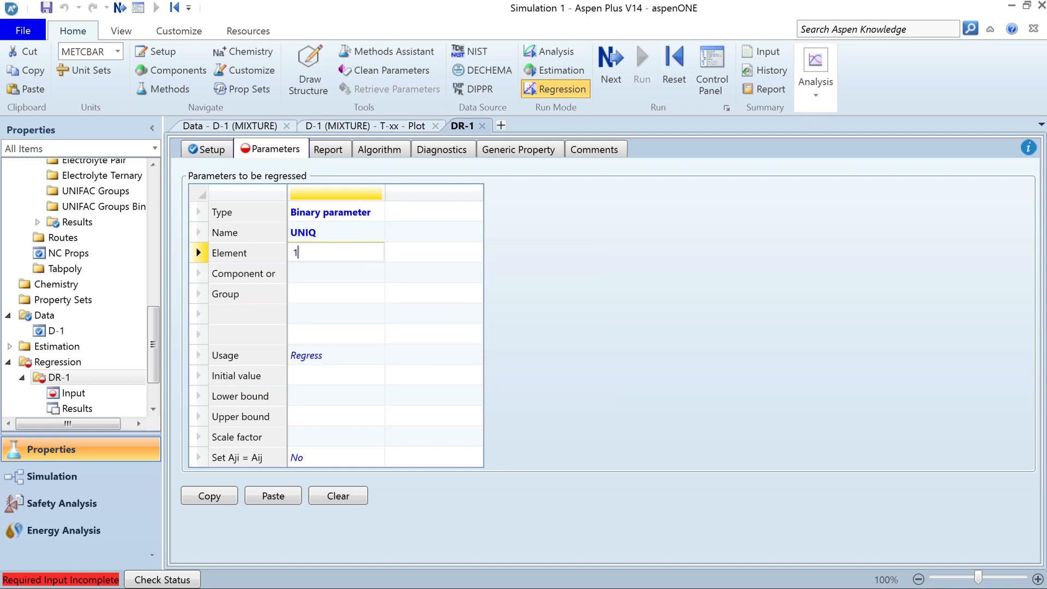
click(349, 273)
click(376, 273)
click(328, 289)
click(366, 298)
click(327, 311)
- Copy the METHANOL/HEXANE AJI, BIJ and BJI parameters from UNIQ-1 for regression and paste them into DR-1 beside the first parameter
click(405, 218)
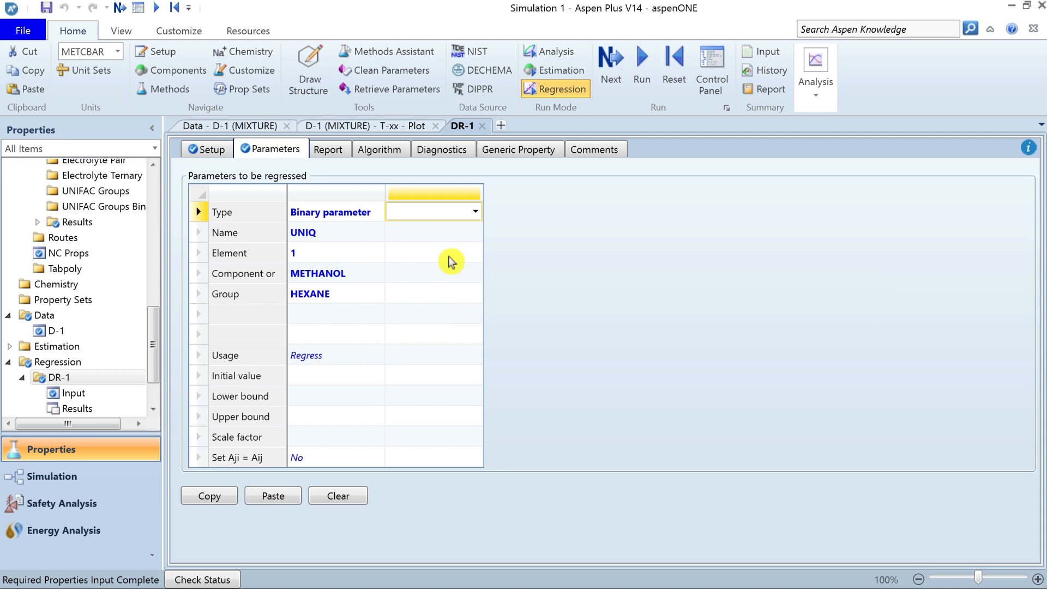
click(449, 256)
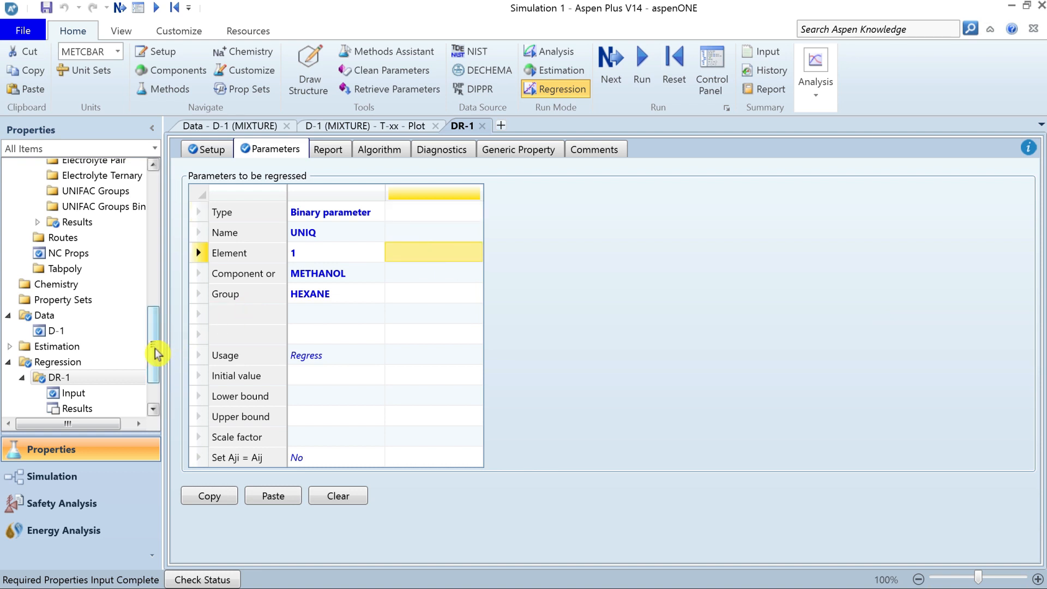
drag(155, 353, 155, 287)
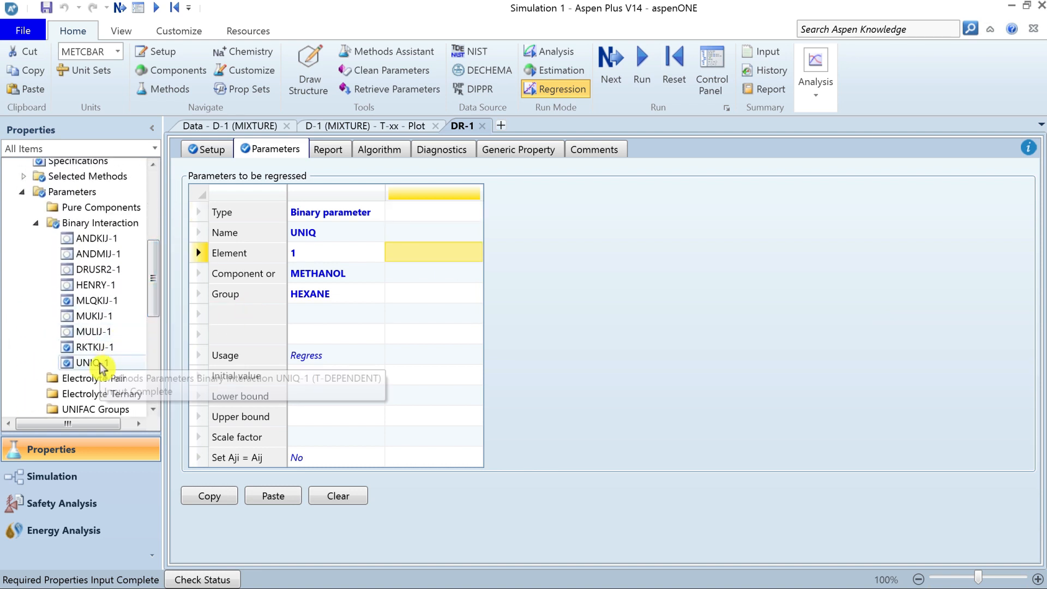
double_click(100, 363)
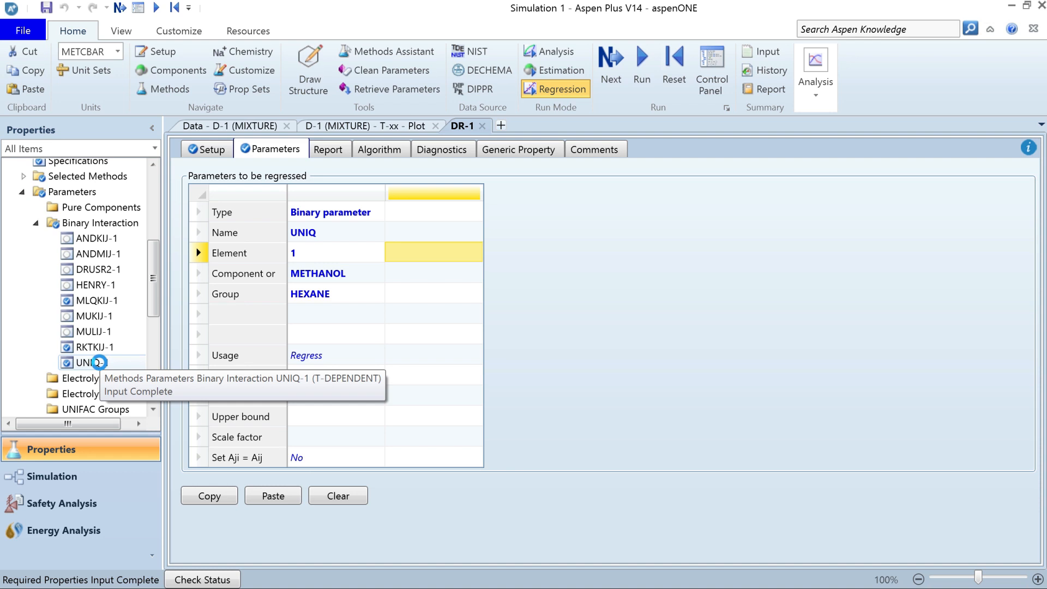
drag(678, 254, 814, 256)
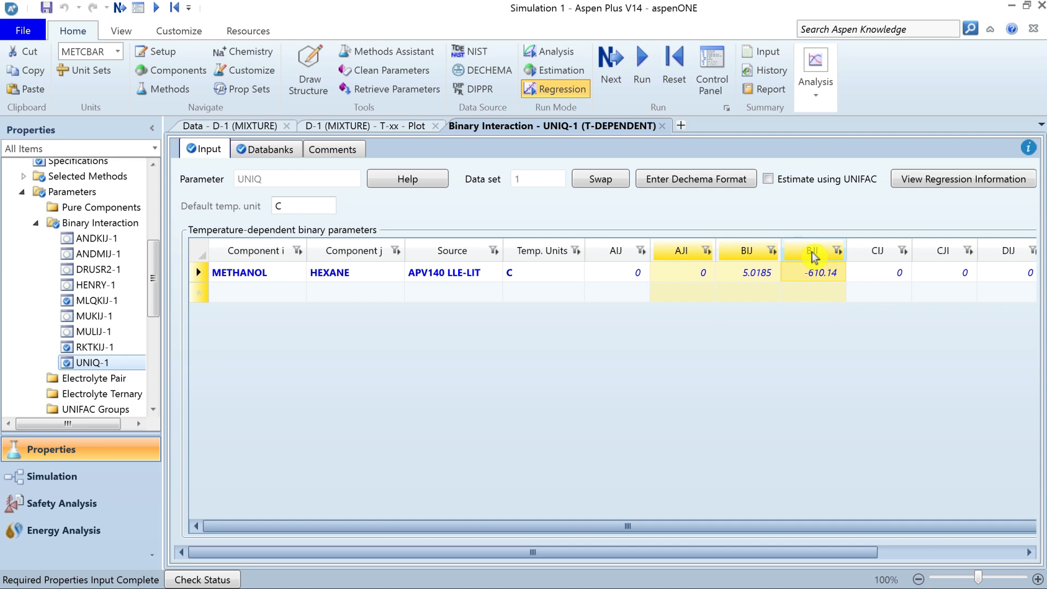
right_click(812, 252)
click(870, 436)
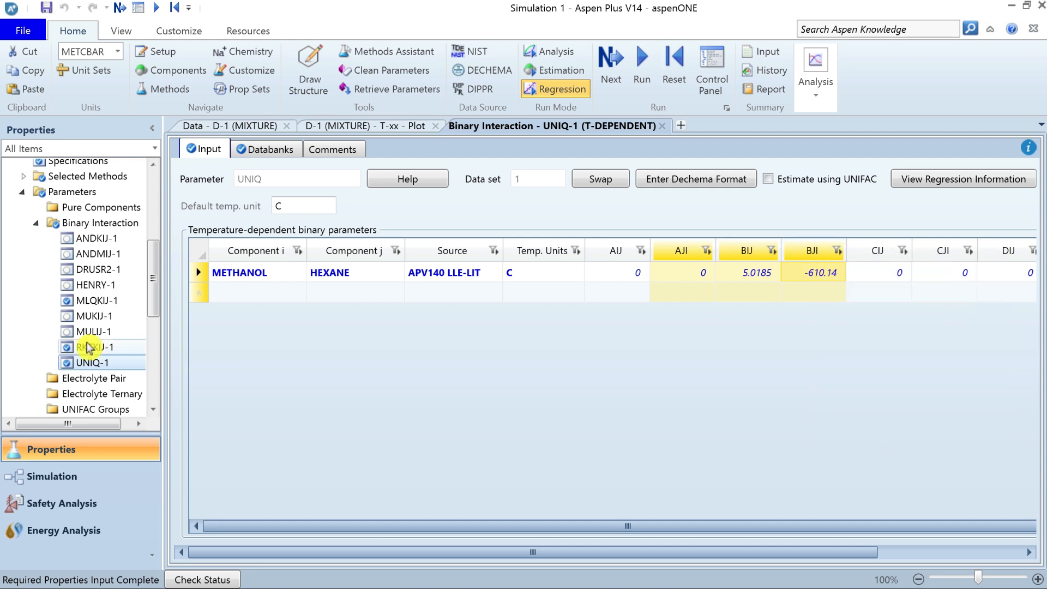
drag(154, 294, 155, 368)
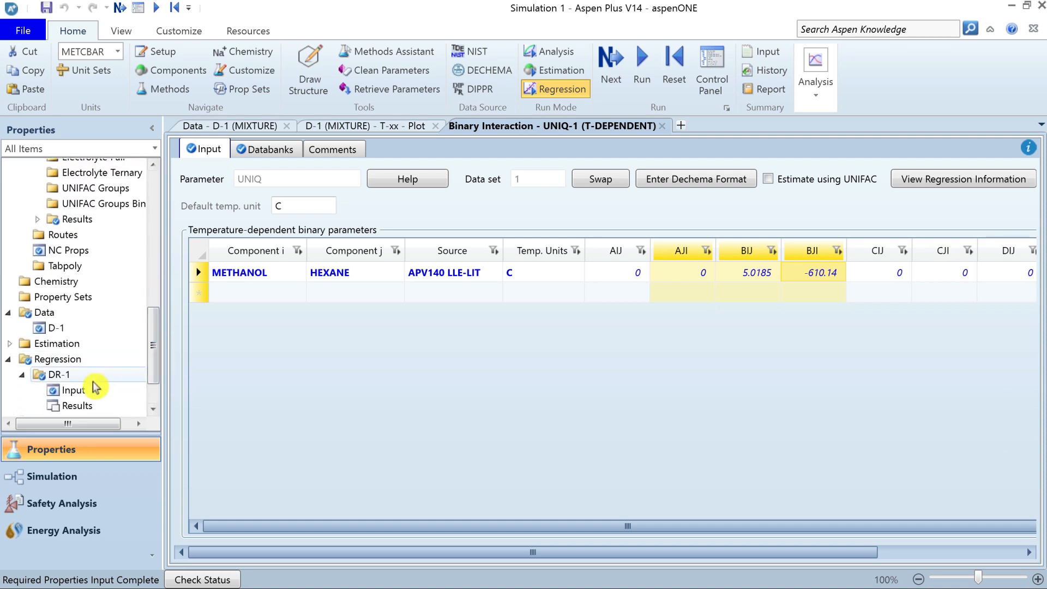
click(79, 390)
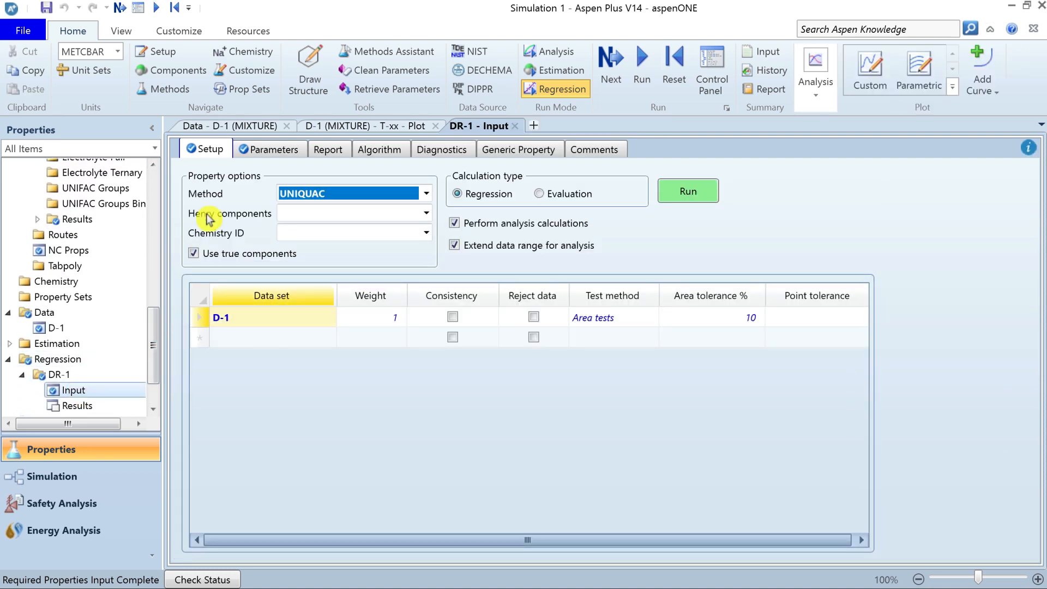
click(256, 151)
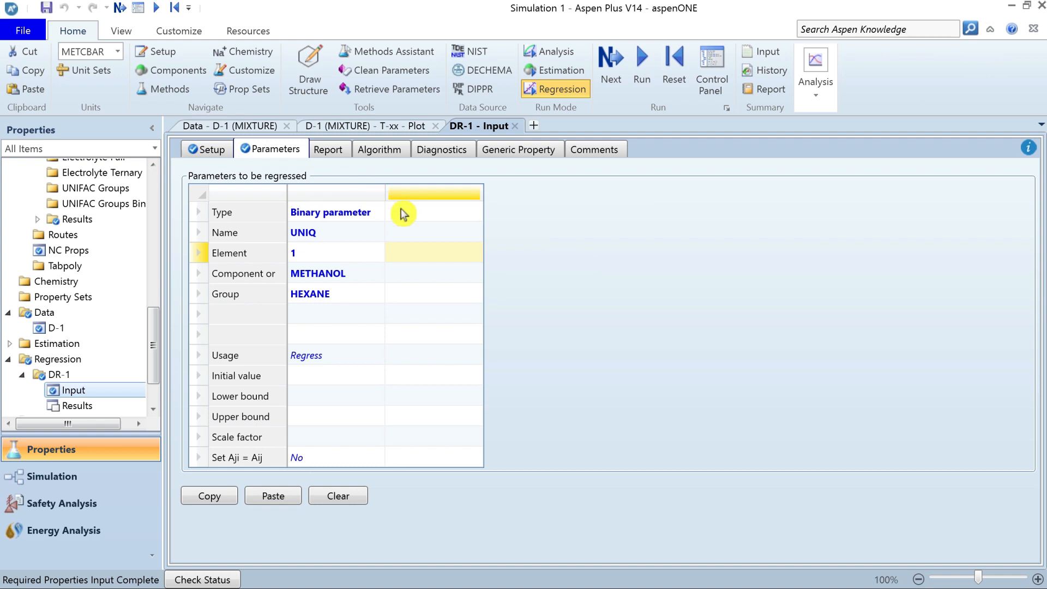
right_click(411, 250)
click(450, 278)
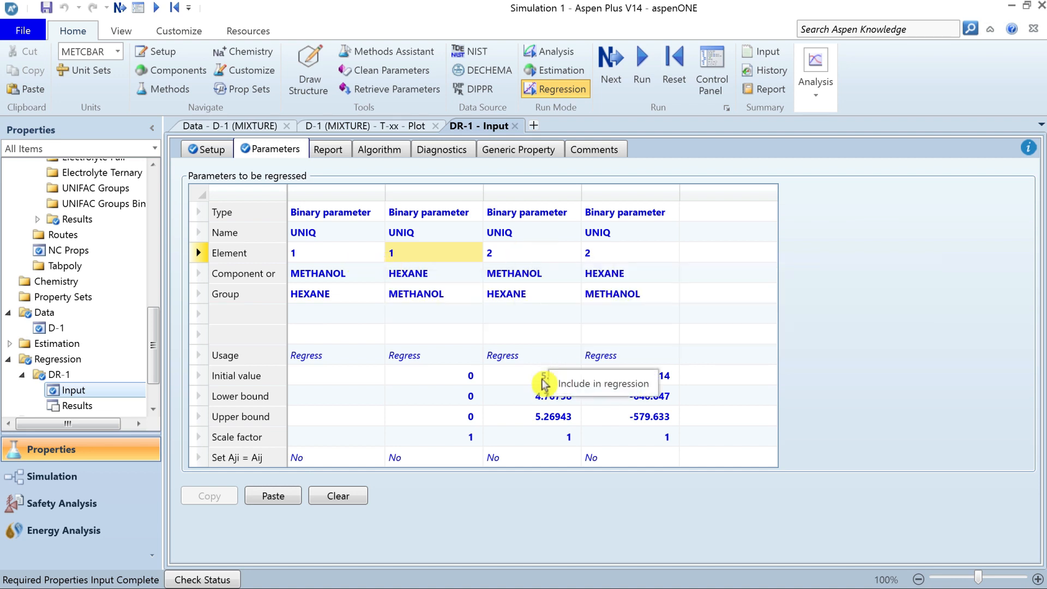
- Clear the initial values, lower and upper bounds, and scale factors of all DR-1 regression parameters
click(537, 400)
click(539, 416)
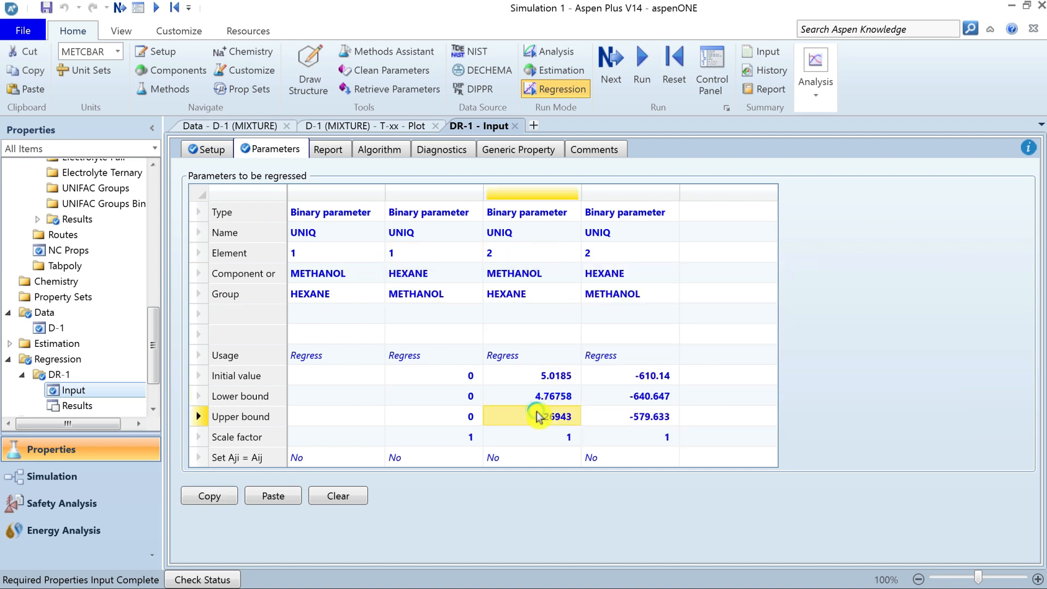
drag(201, 377, 201, 440)
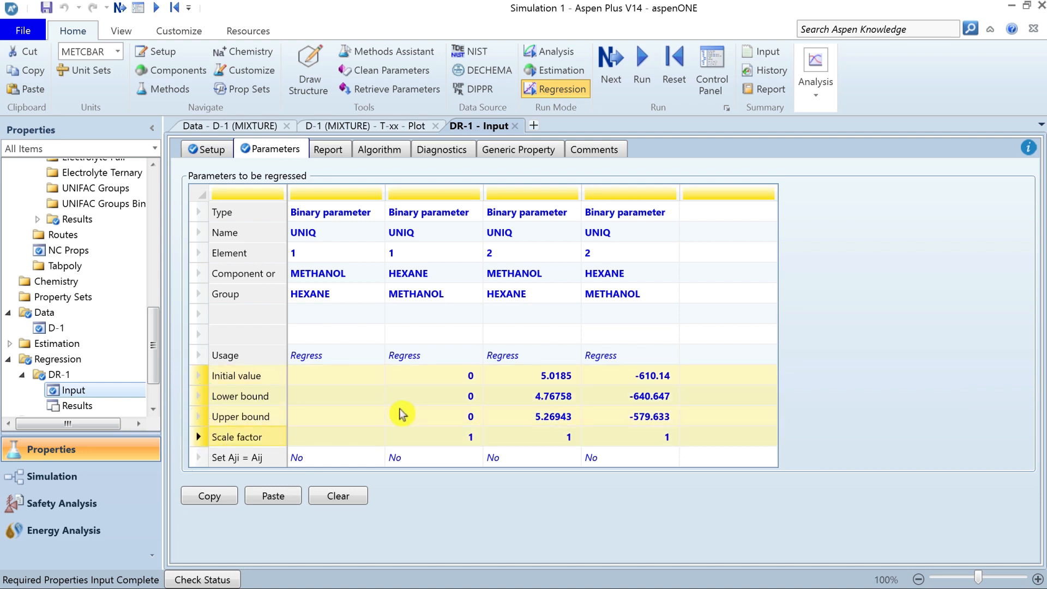
right_click(411, 418)
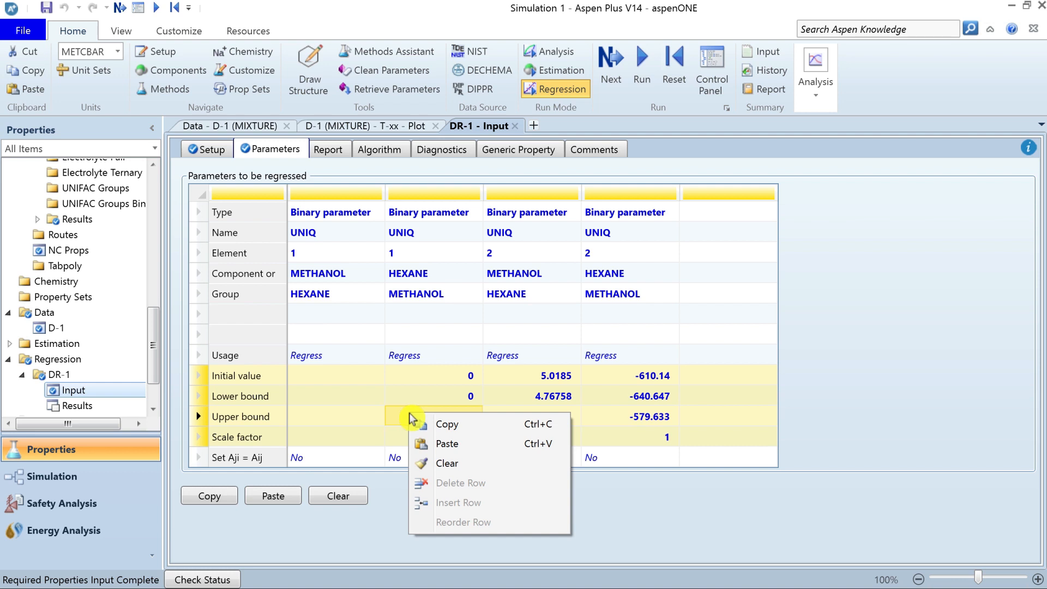
click(446, 463)
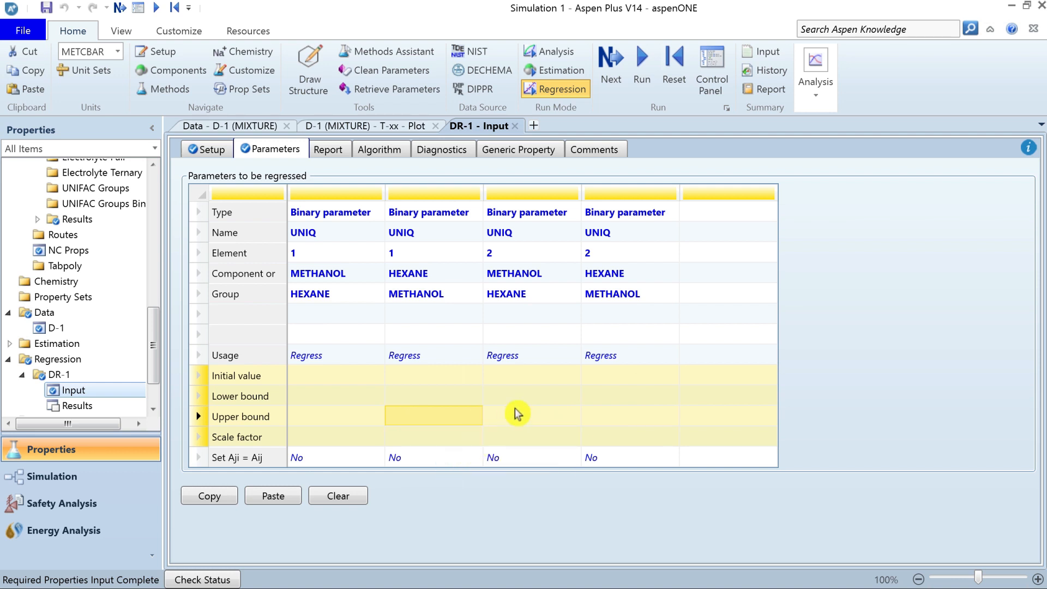
click(433, 376)
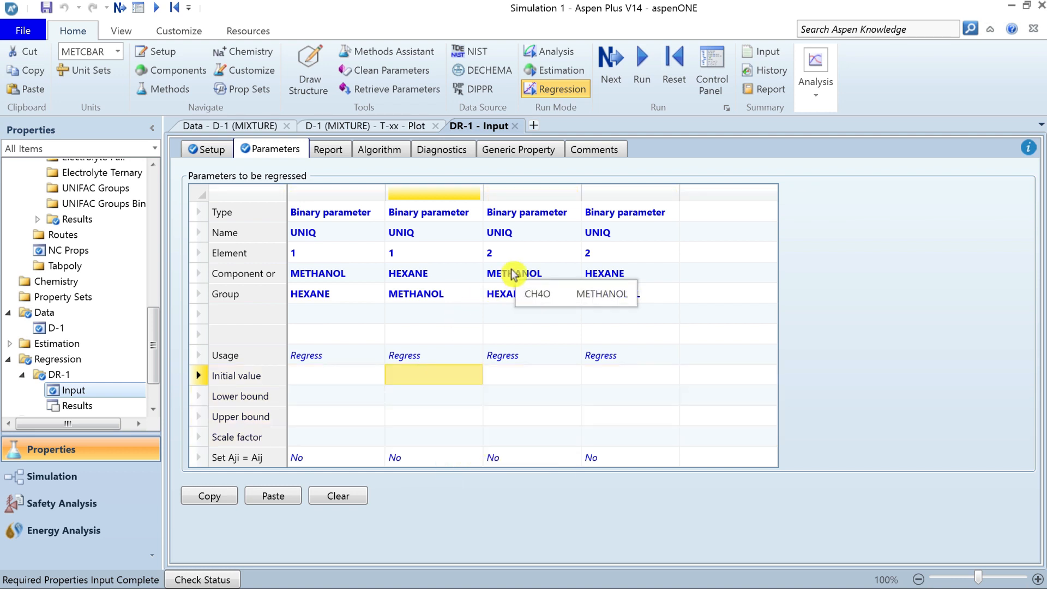
- Run the DR-1 regression and compare its regressed parameters with the UNIQ-1 binary interaction values
click(648, 75)
click(473, 390)
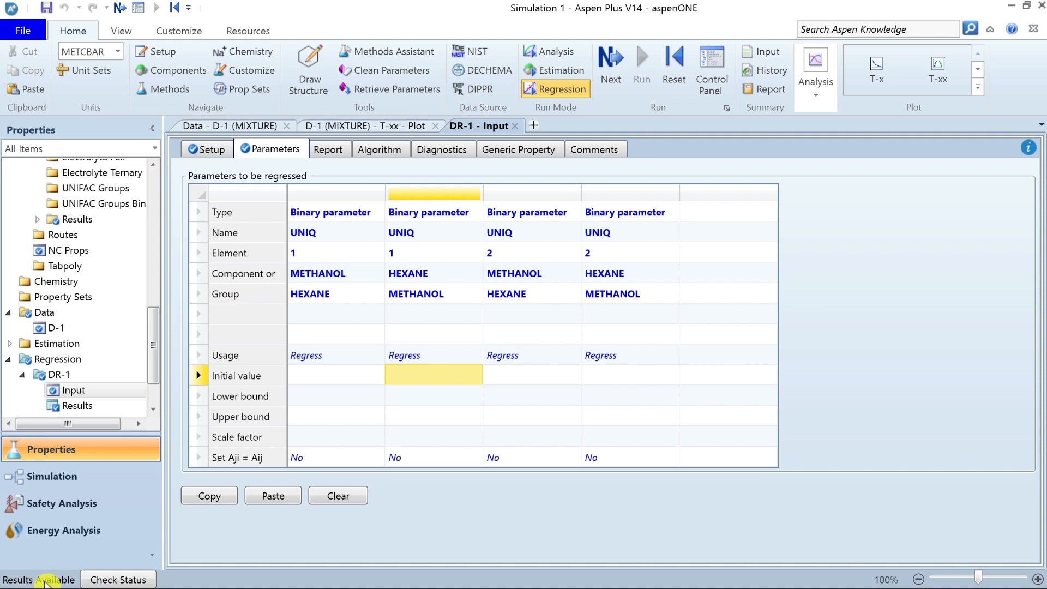
drag(158, 323, 159, 341)
click(83, 349)
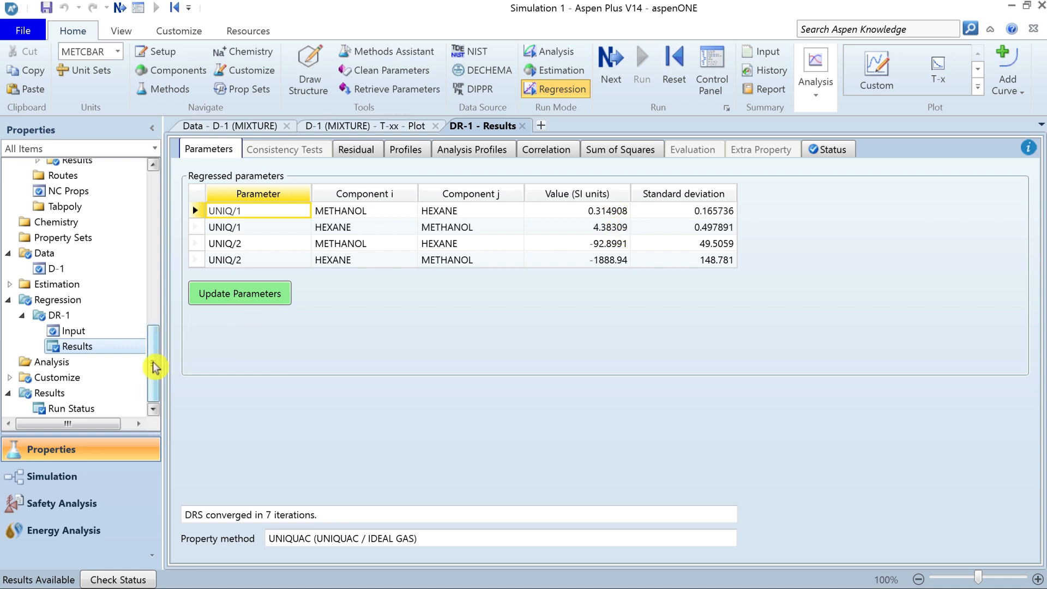
drag(155, 366, 155, 318)
click(98, 318)
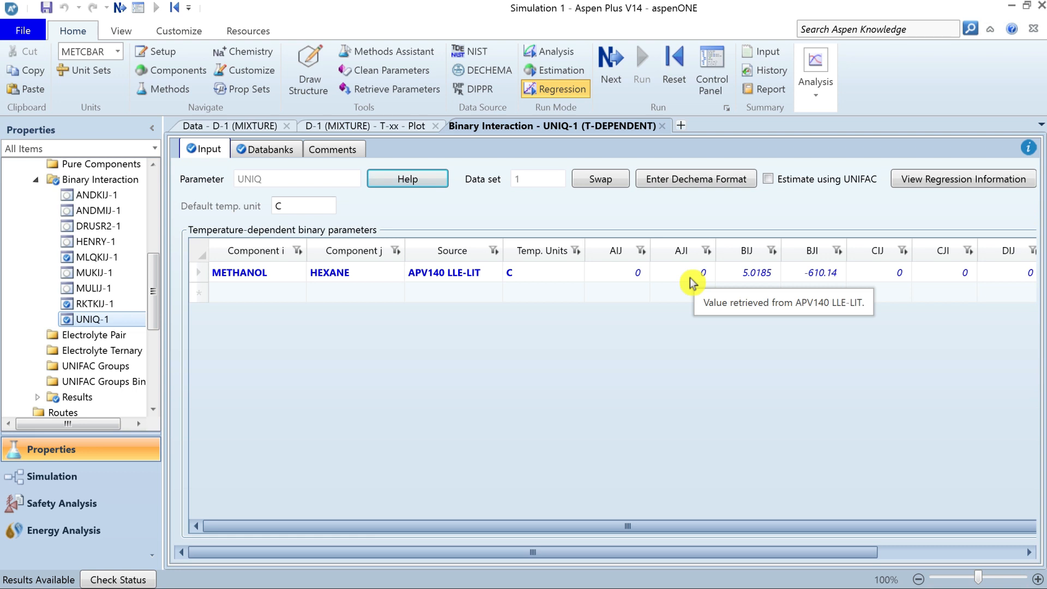
- Create a new binary analysis for METHANOL and HEXANE with analysis type Txx
click(815, 93)
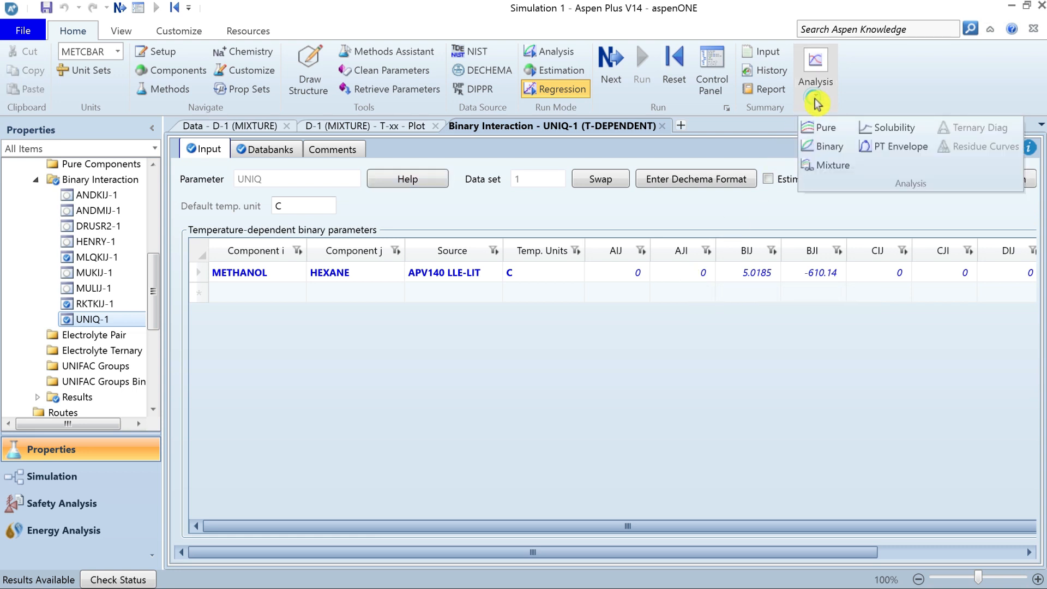
click(827, 146)
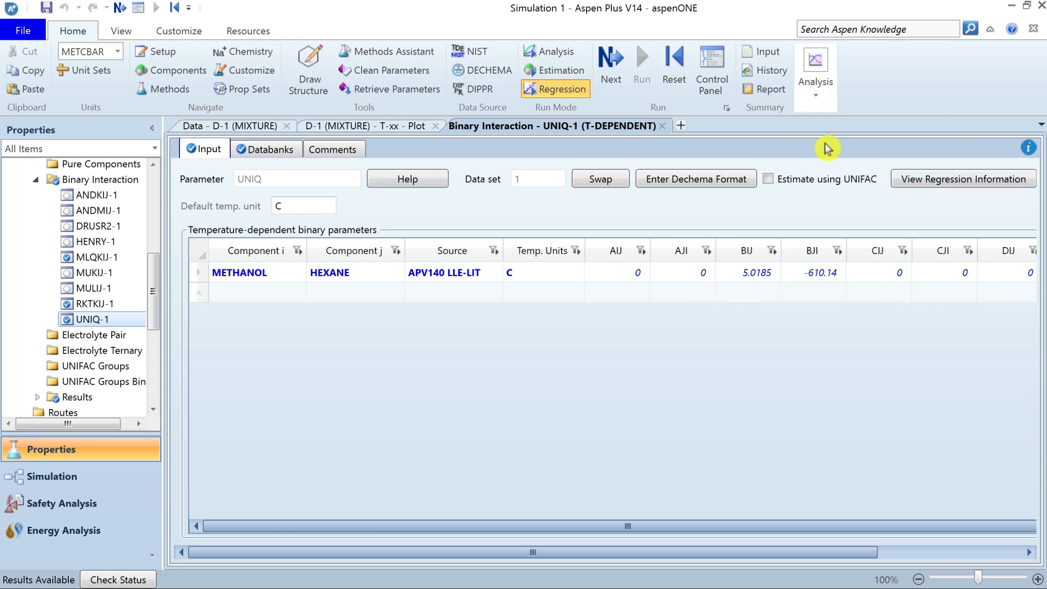
click(357, 179)
click(304, 226)
click(304, 235)
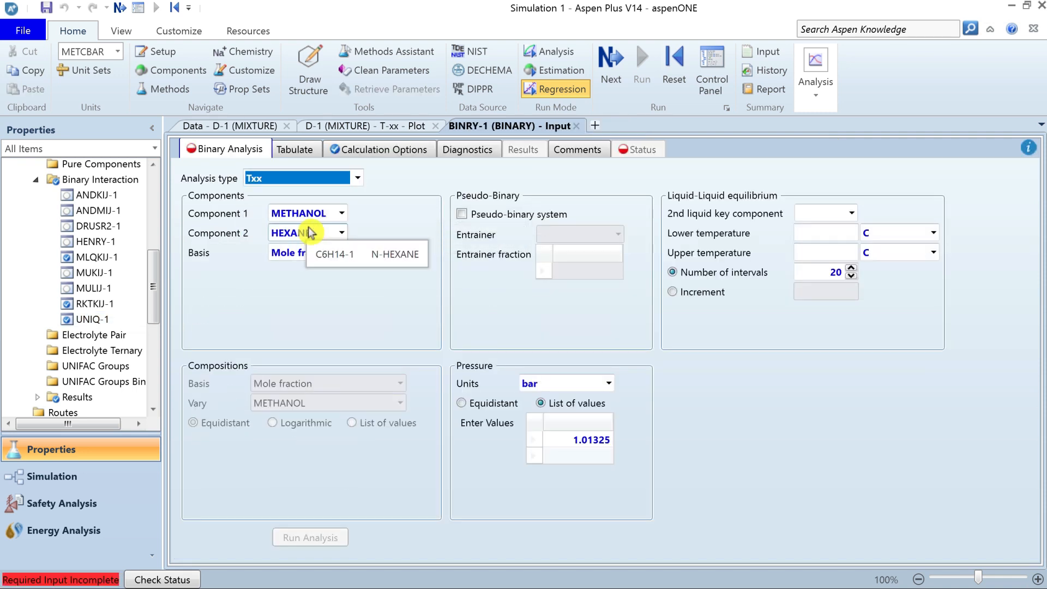
- Set METHANOL as the 2nd liquid key component, with a lower temperature of 290 K and an upper temperature of 310 K
click(851, 214)
click(832, 239)
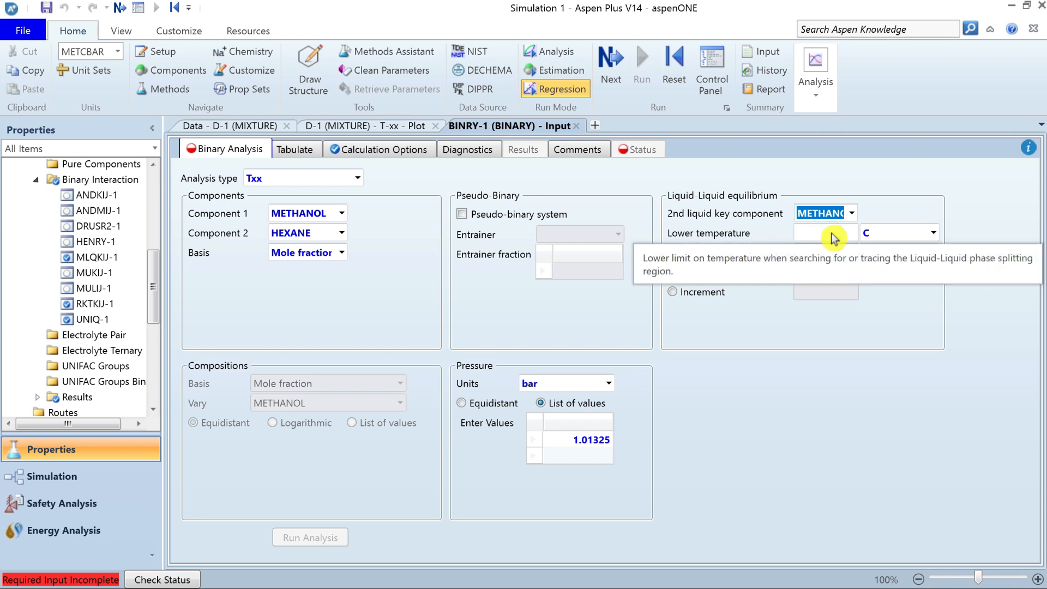
click(834, 234)
text(290)
click(828, 254)
text(310)
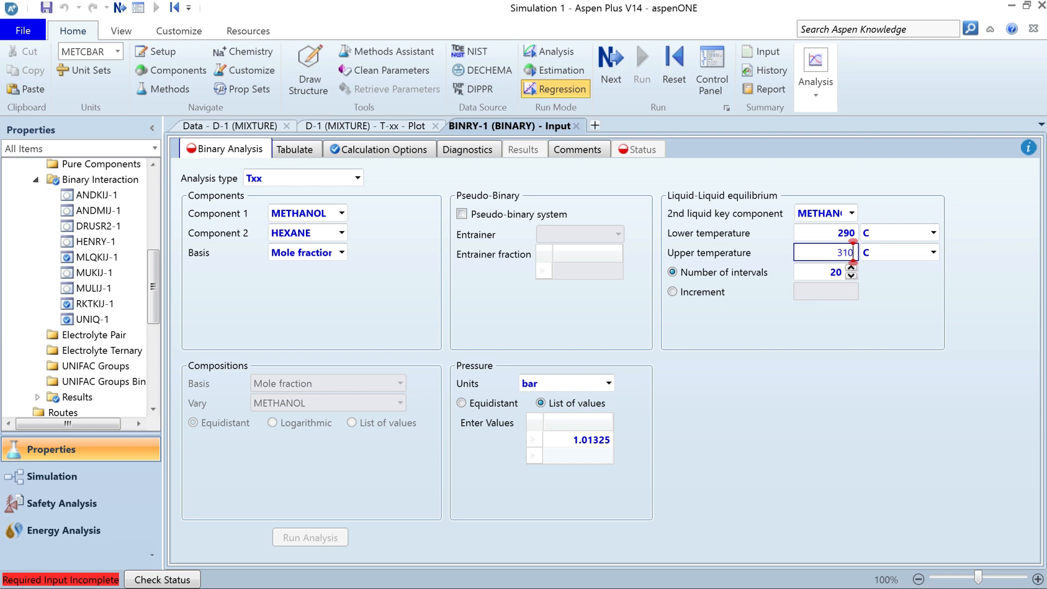
click(891, 234)
click(892, 248)
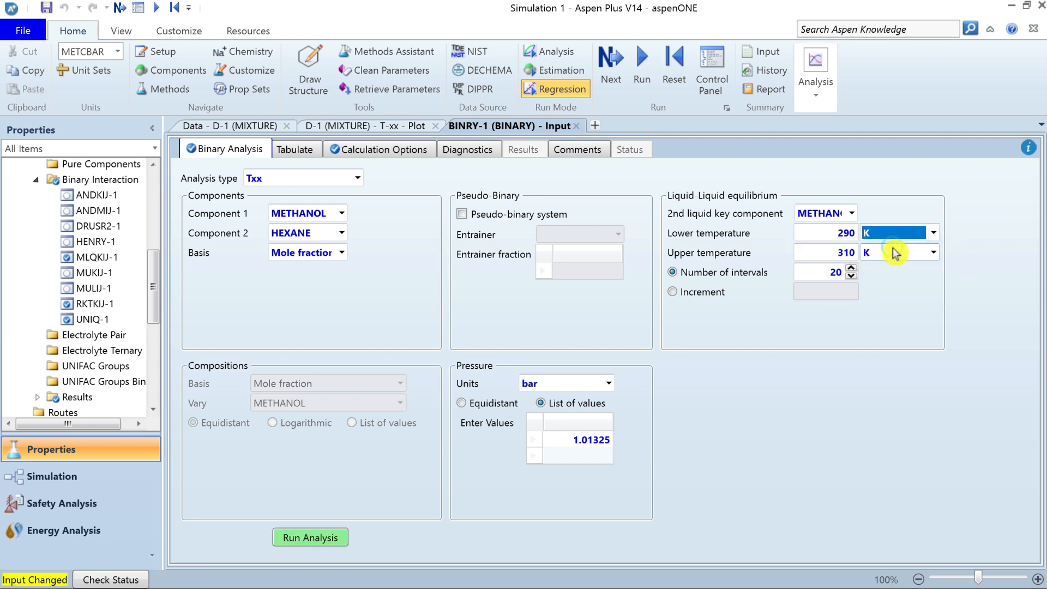
- Set the analysis pressure to 101300 N/sqm and run the Txx analysis
click(578, 442)
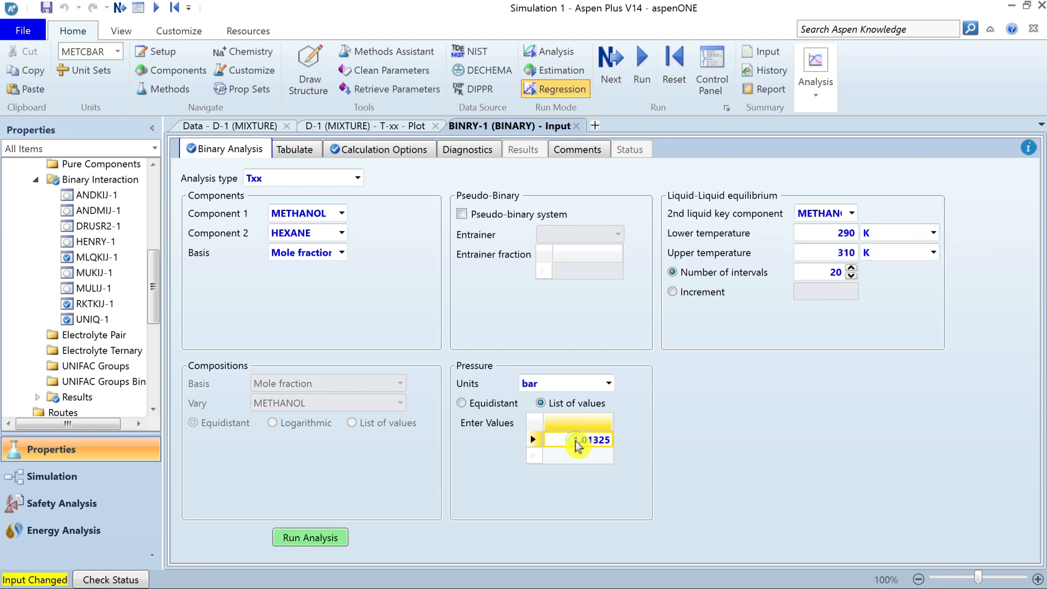
text(101)
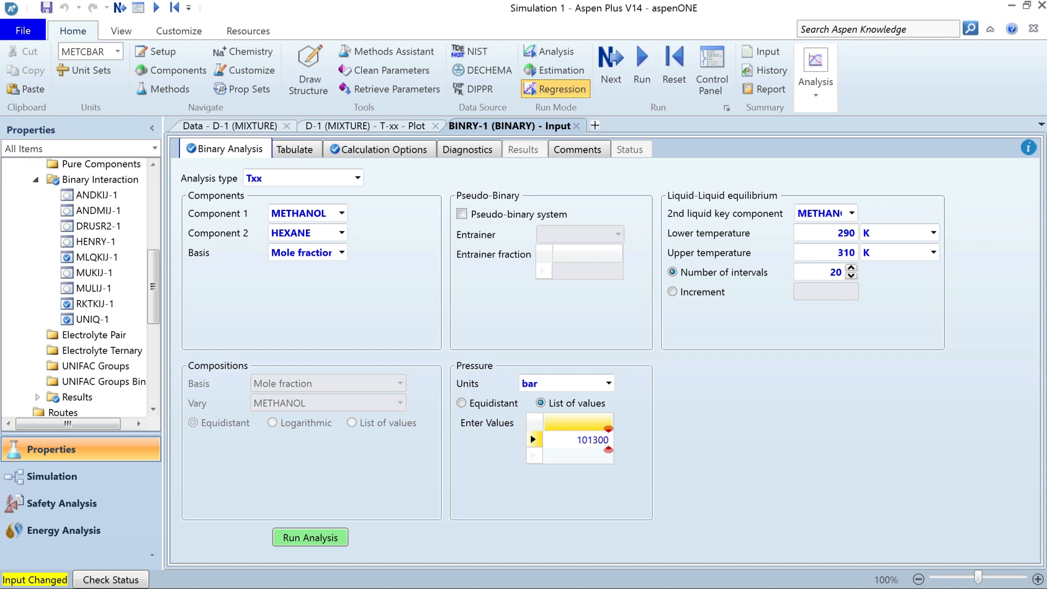
click(609, 383)
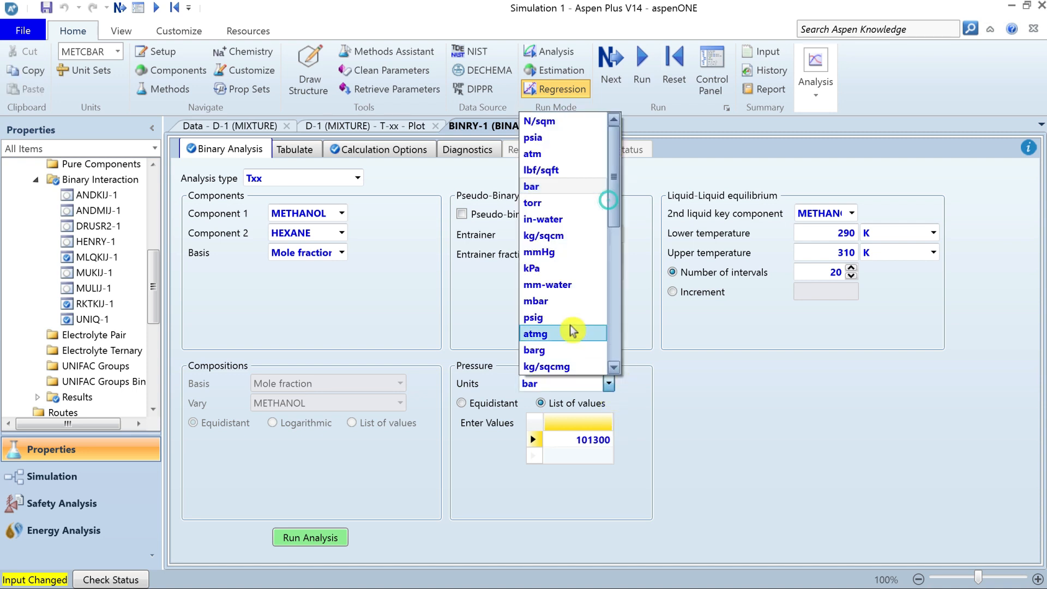
click(540, 121)
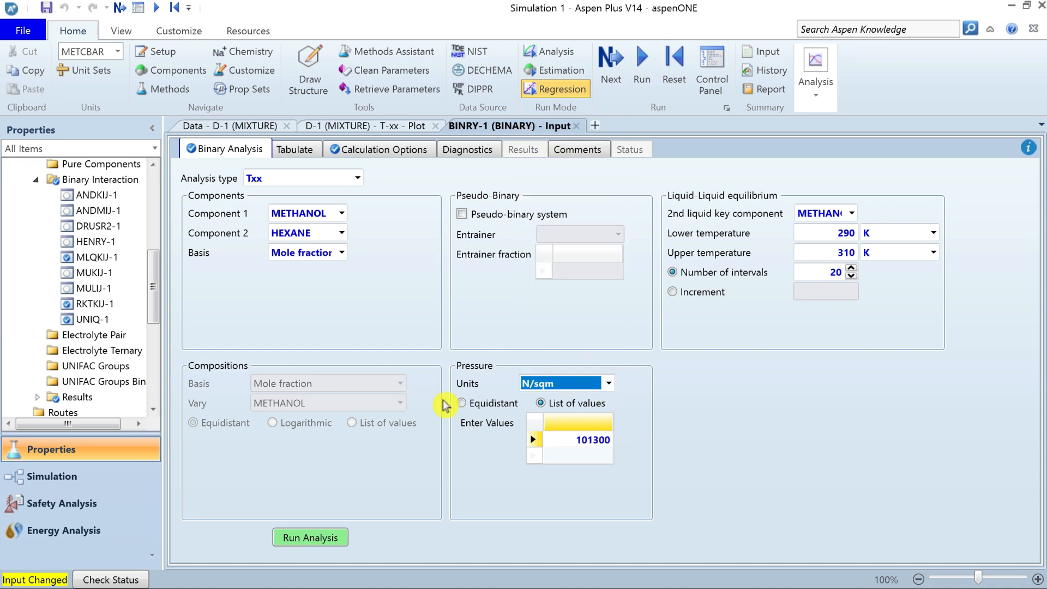
click(319, 538)
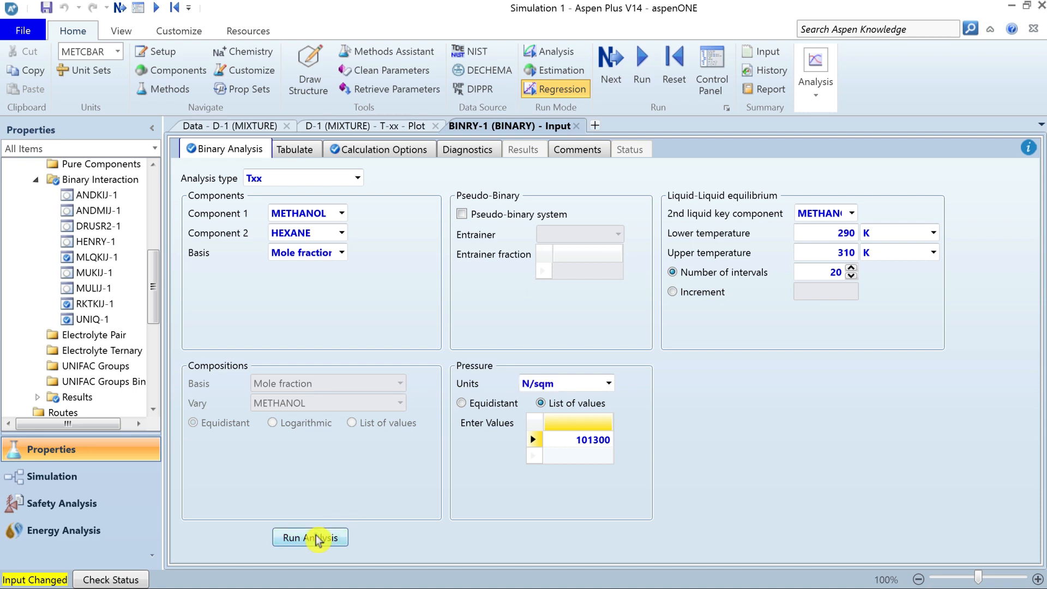
click(318, 539)
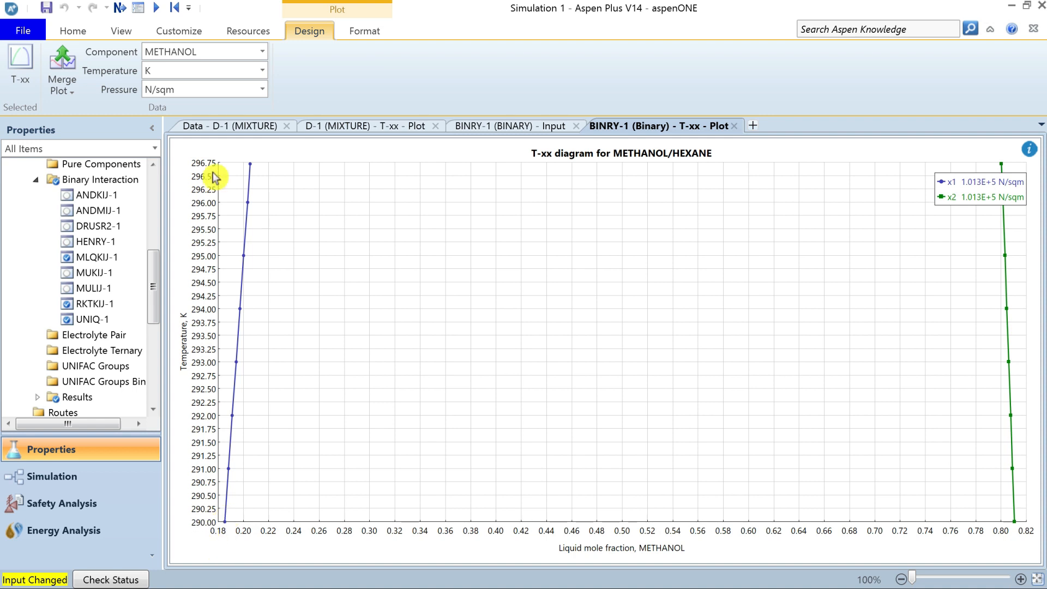
- Merge the experimental D-1 T-xx plot with the BINRY-1 T-xx plot and map all series to a single Y axis
click(366, 126)
click(62, 87)
click(107, 115)
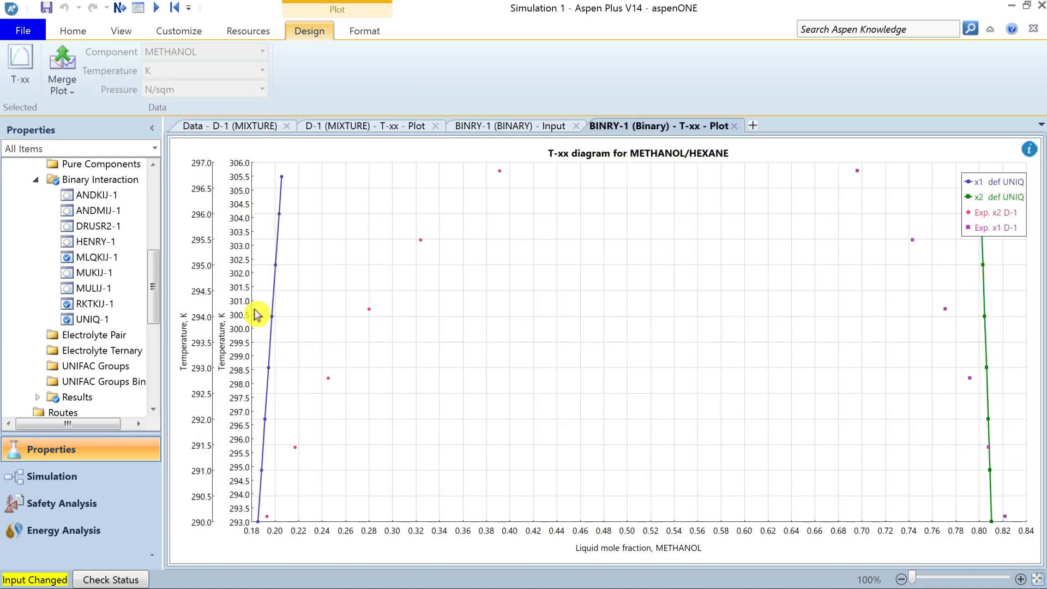
right_click(342, 274)
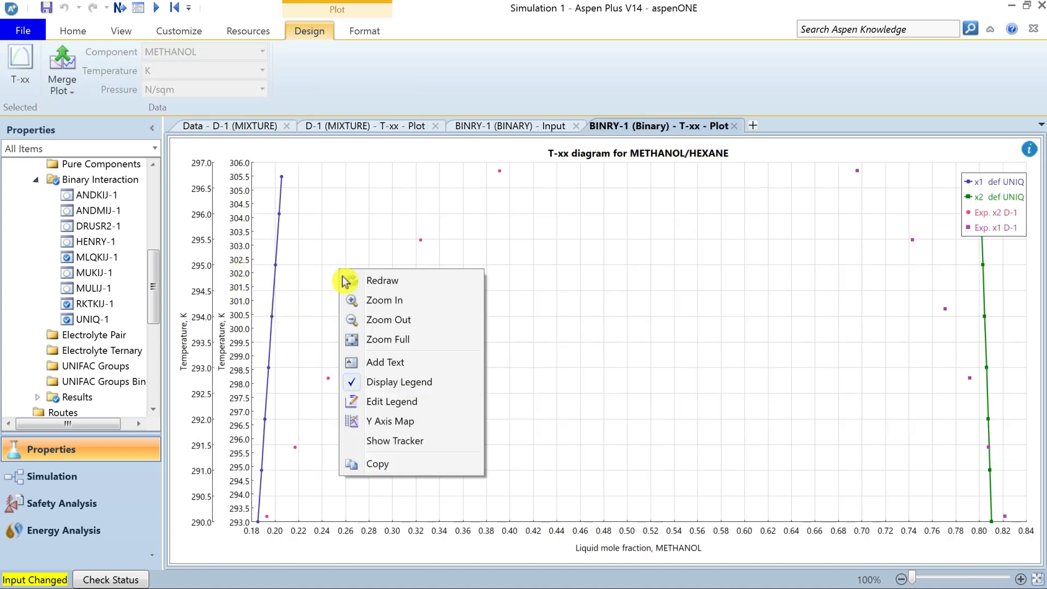
click(390, 421)
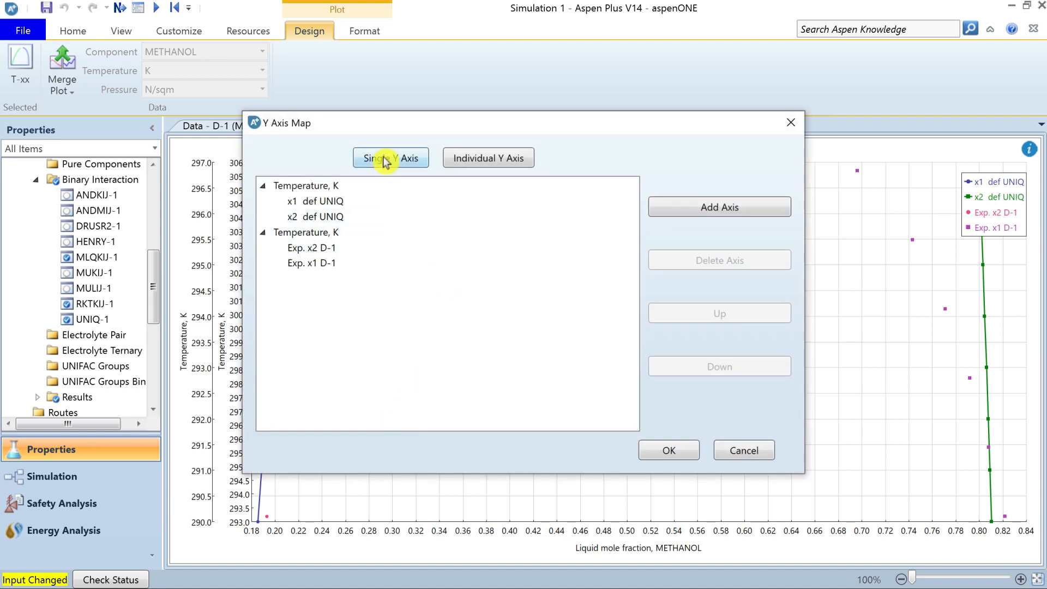
click(385, 160)
click(664, 451)
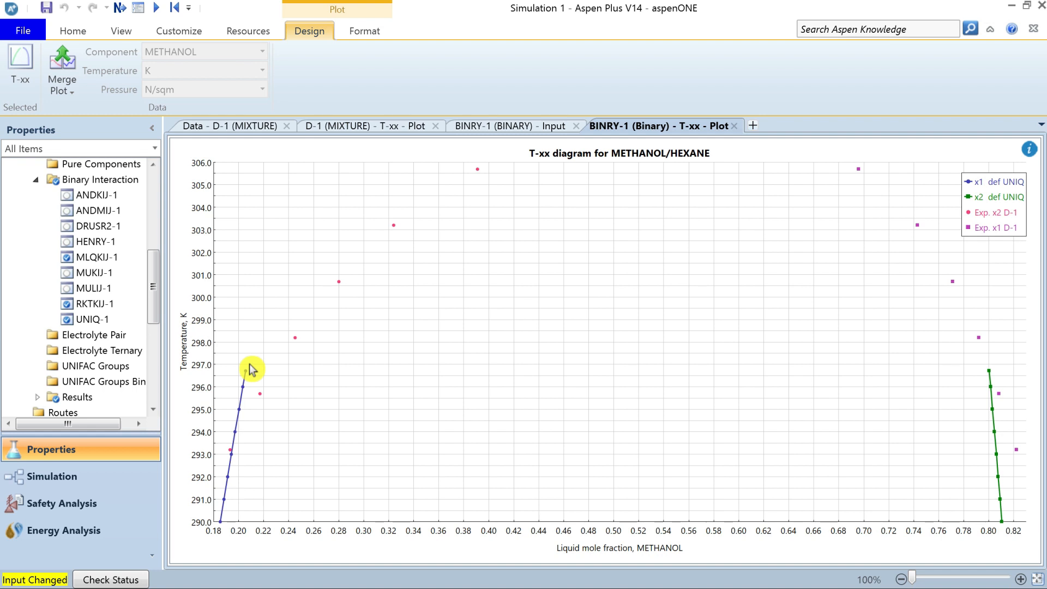
- Update the UNIQ binary parameters with the regressed values from the DR-1 results
drag(155, 283, 159, 341)
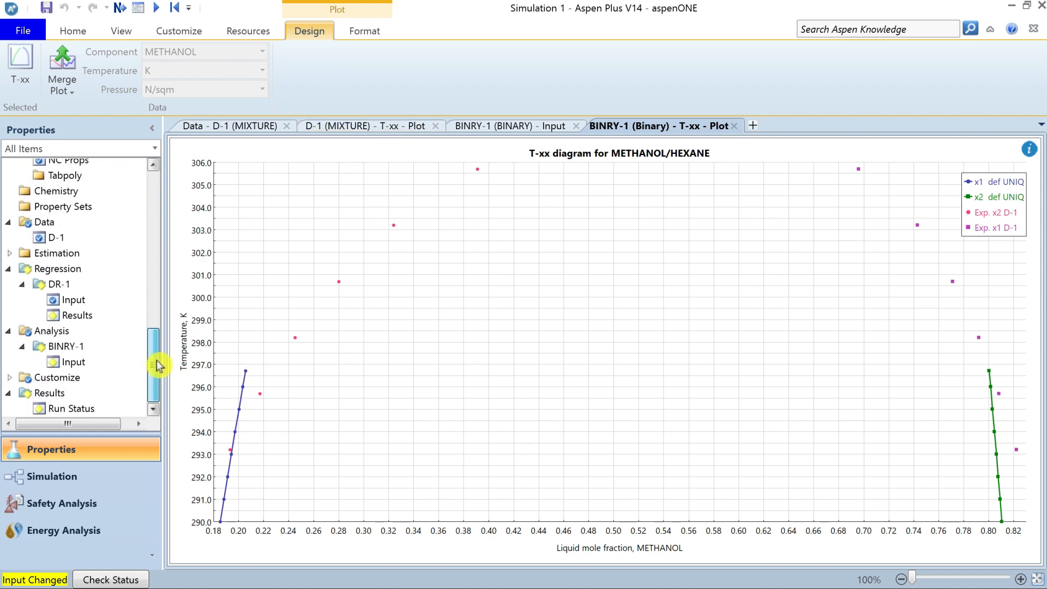
click(68, 316)
click(226, 294)
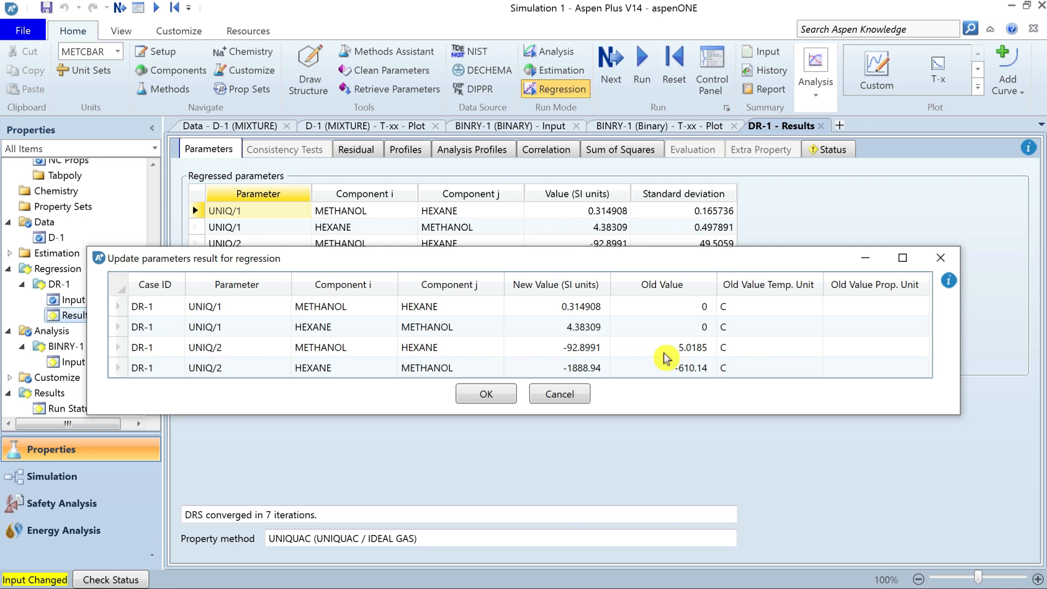
click(484, 395)
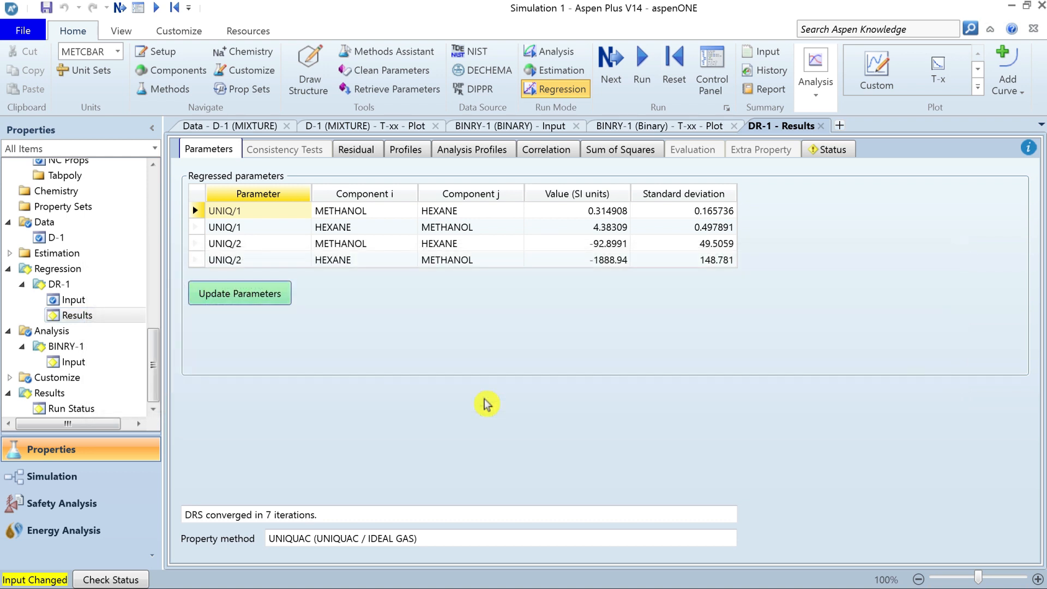
- Review the METHANOL/HEXANE parameters in UNIQ-1 and choose R-DR-1 as their source
drag(155, 380, 147, 297)
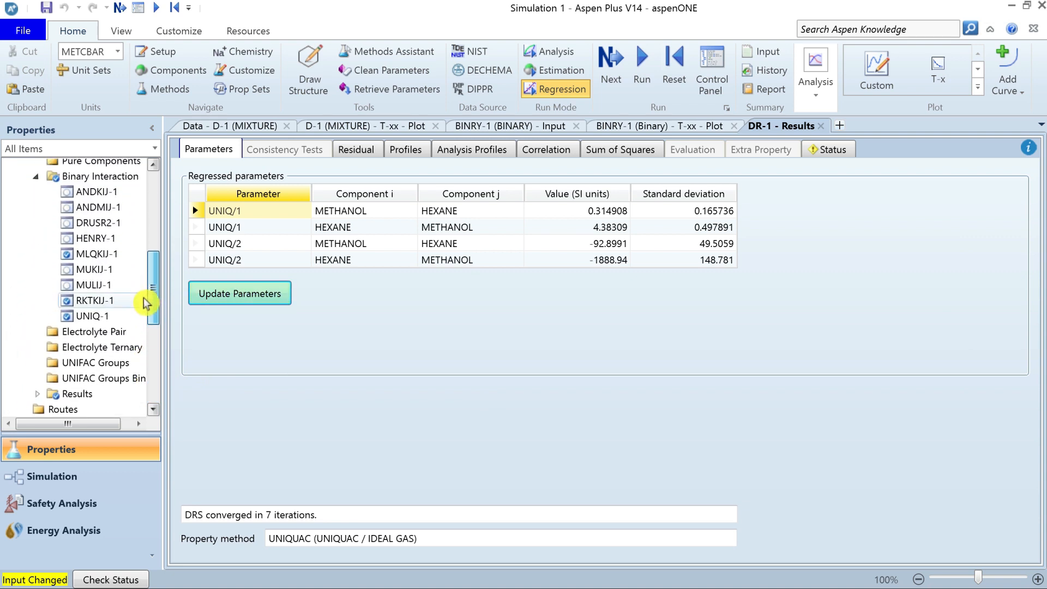
double_click(94, 315)
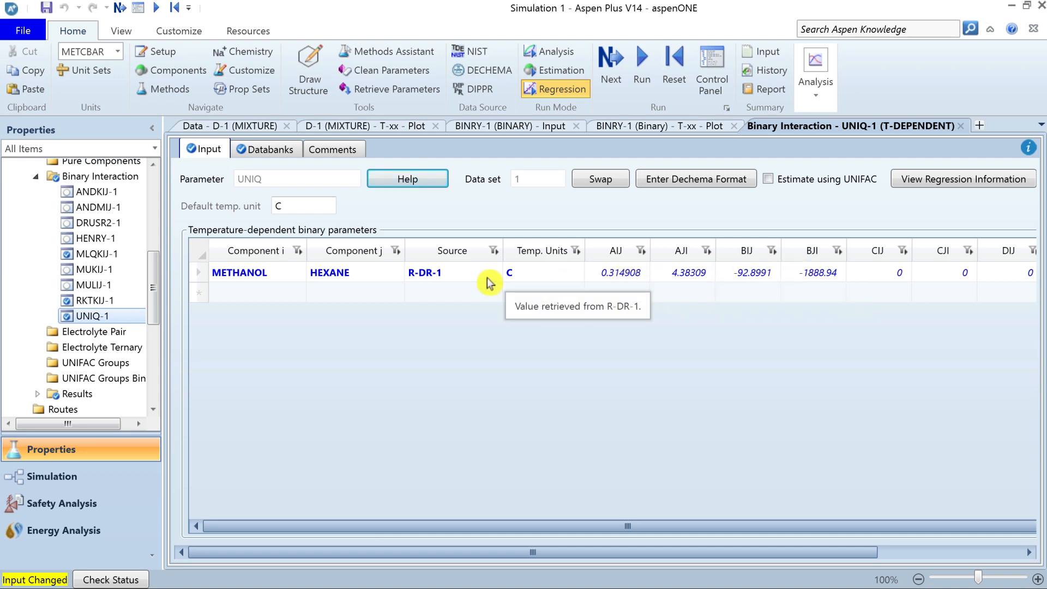
click(487, 276)
click(494, 272)
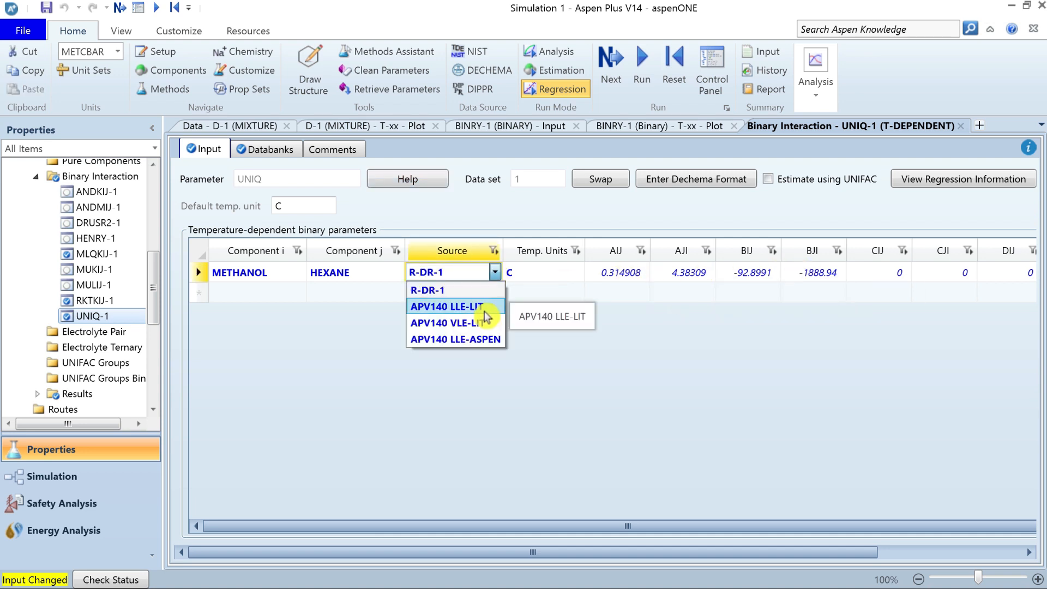
click(458, 293)
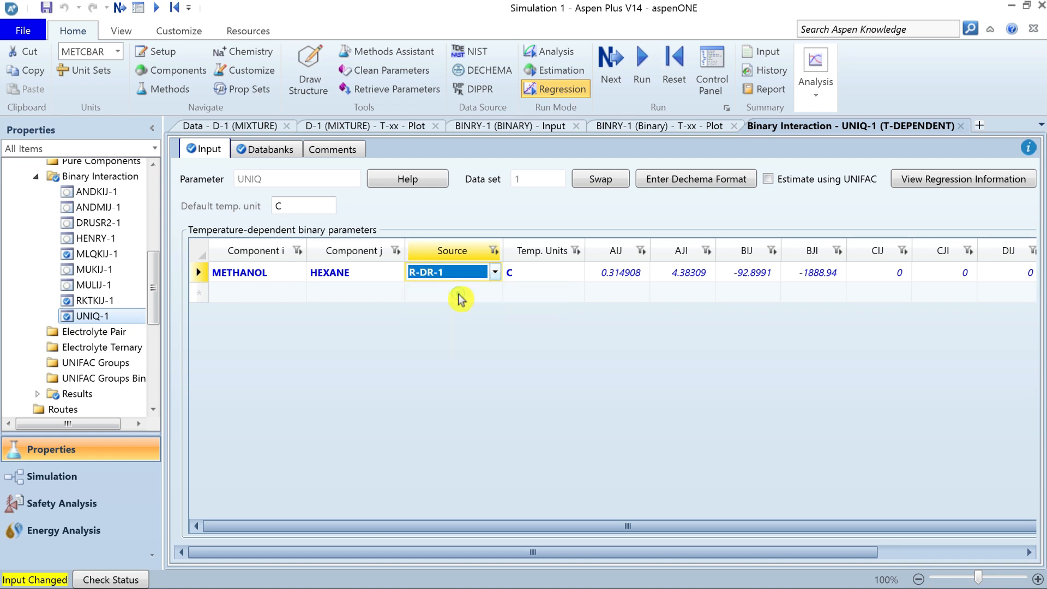
- Rerun the BINRY-1 Txx analysis with the R-DR-1 parameters
click(620, 127)
click(526, 126)
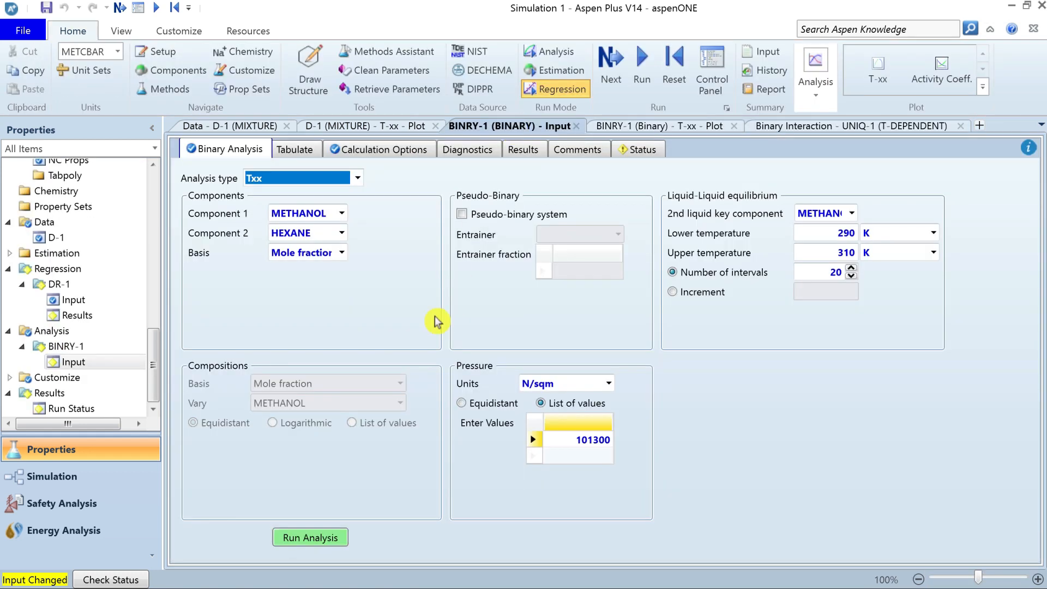
click(303, 540)
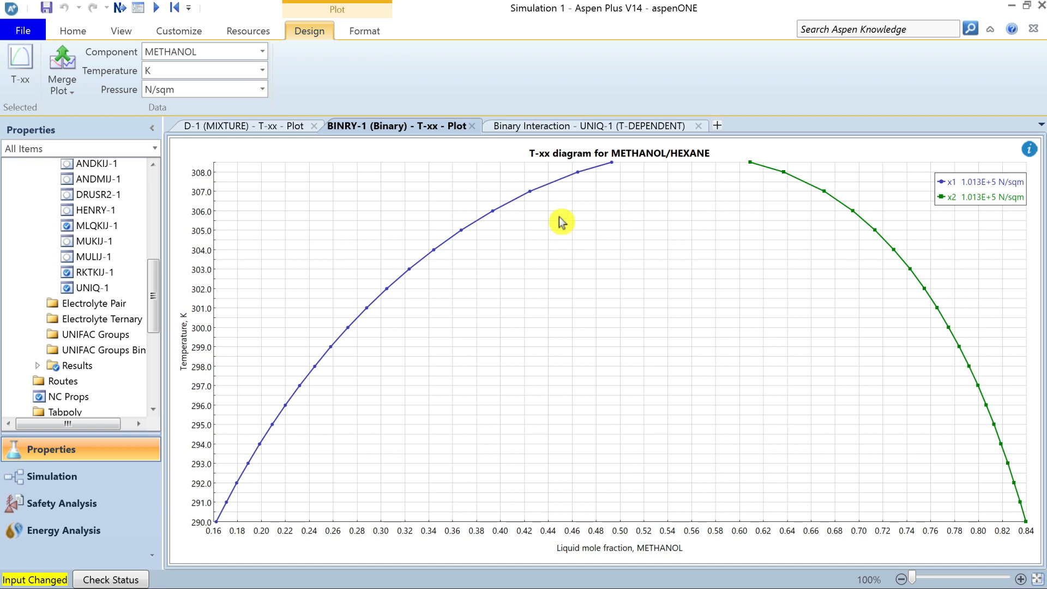
- Overlay the D-1 experimental points on the regenerated BINRY-1 T-xx plot, using one common Y axis
click(259, 132)
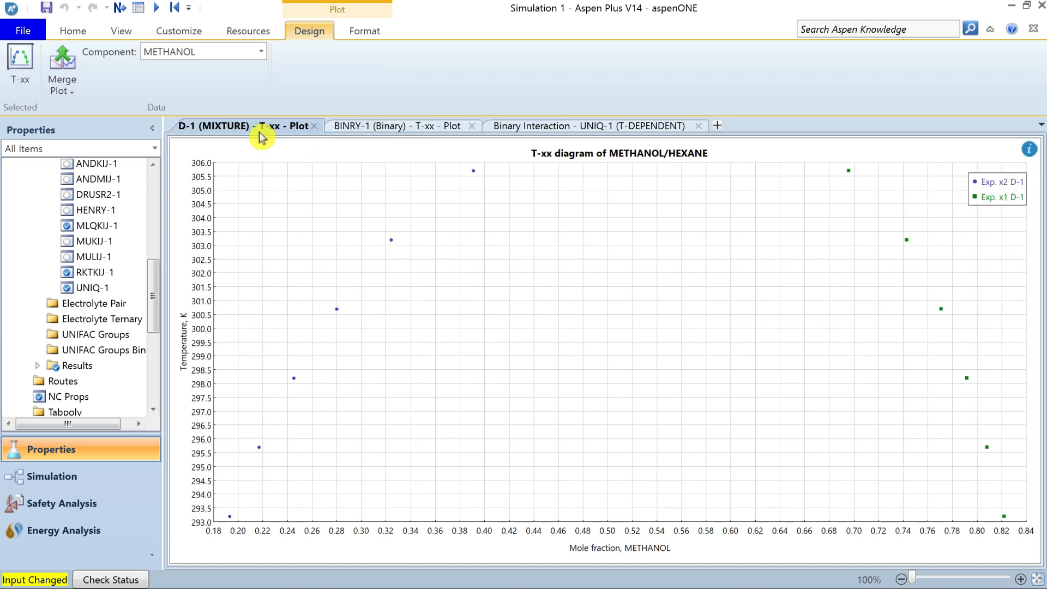
click(62, 81)
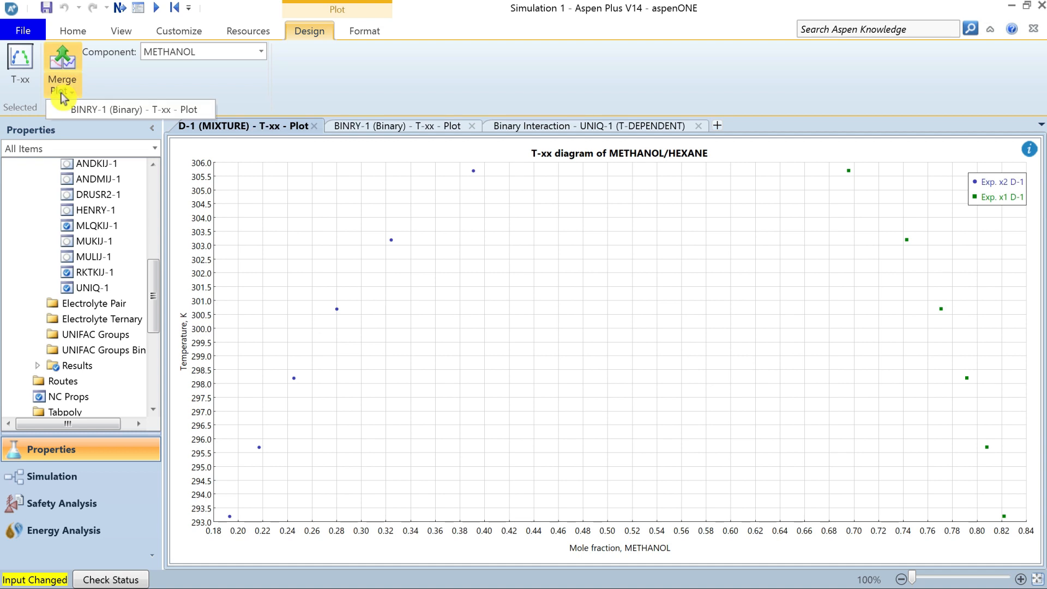
click(134, 112)
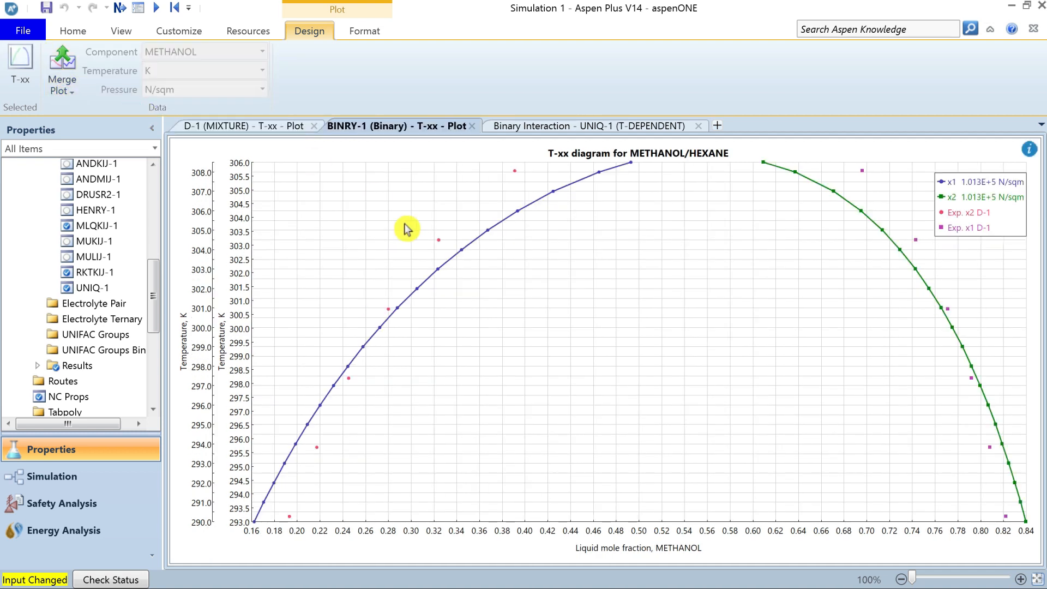
right_click(333, 180)
click(400, 391)
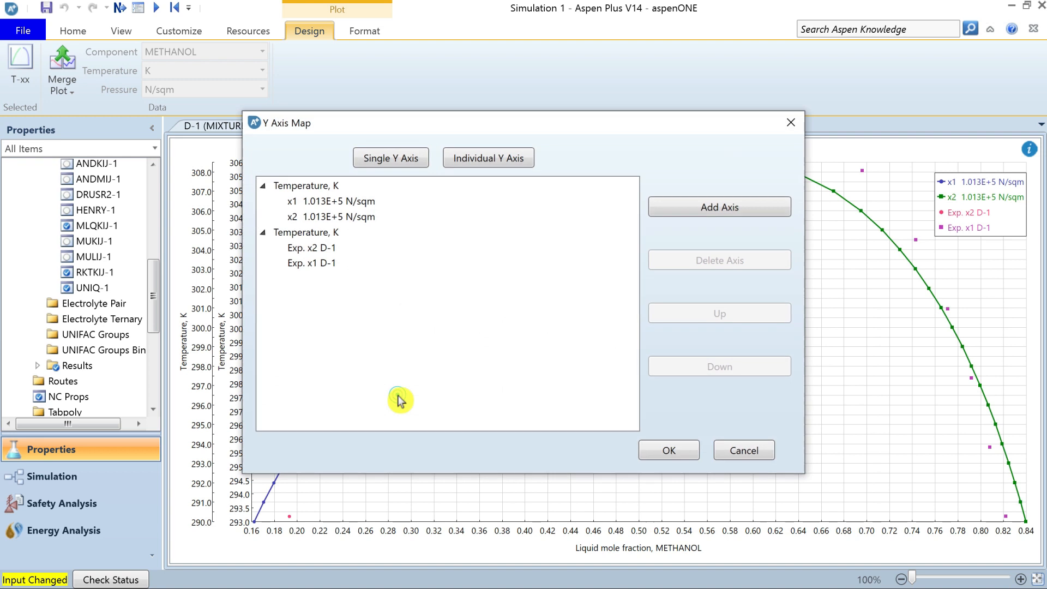
click(392, 159)
click(669, 451)
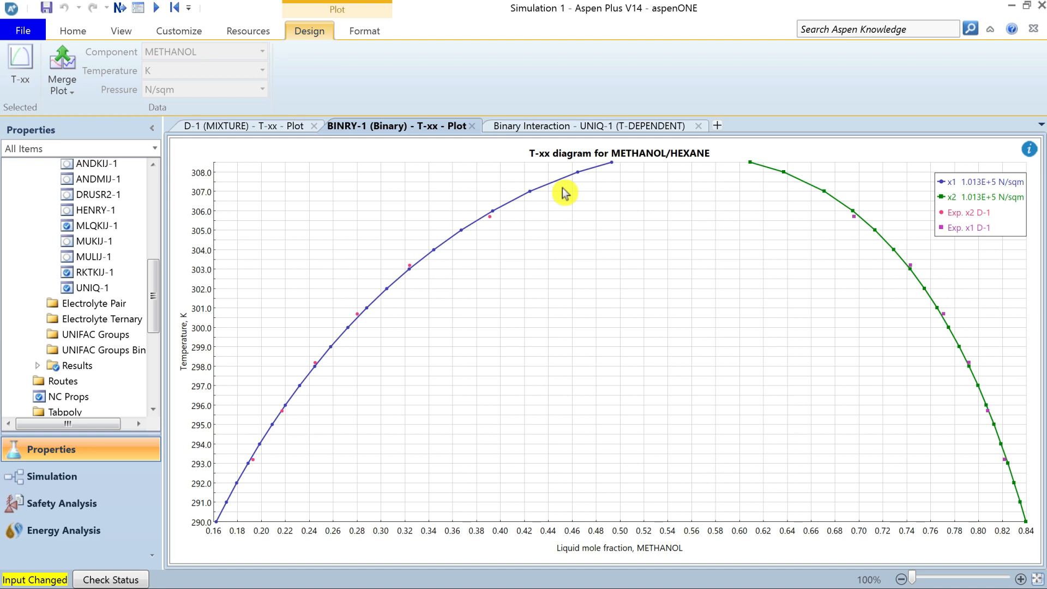
- Switch the source of the METHANOL/HEXANE parameters in UNIQ-1 to APV140 LLE-LIT
click(552, 131)
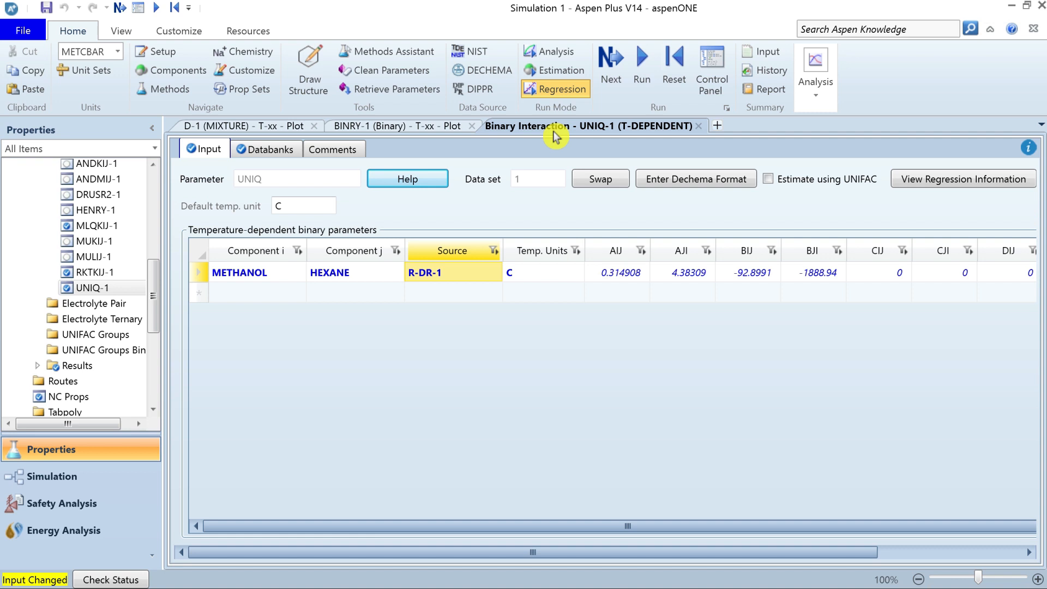
click(492, 273)
click(492, 273)
click(487, 304)
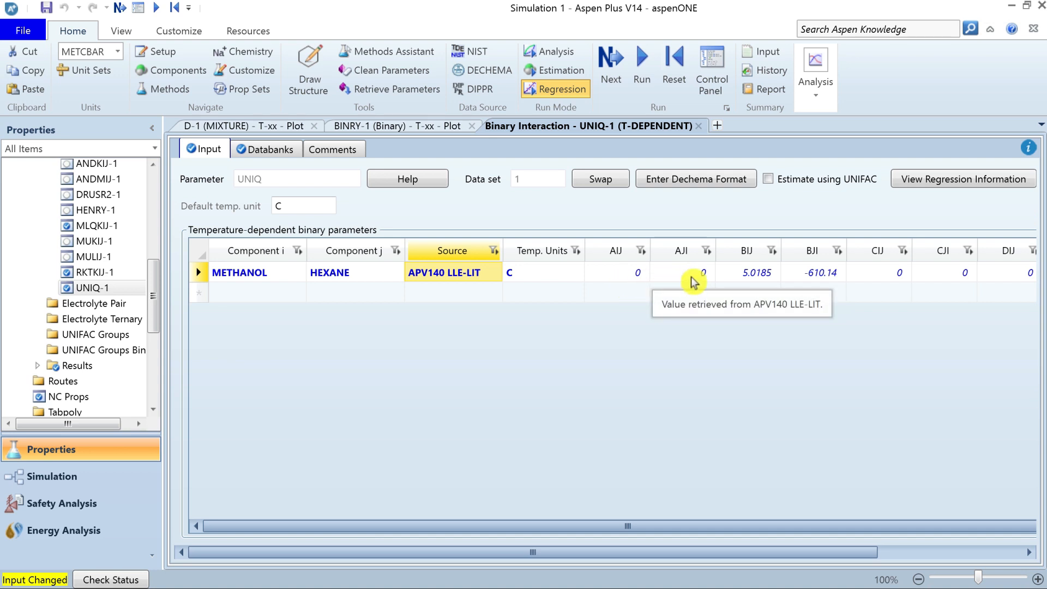
click(745, 278)
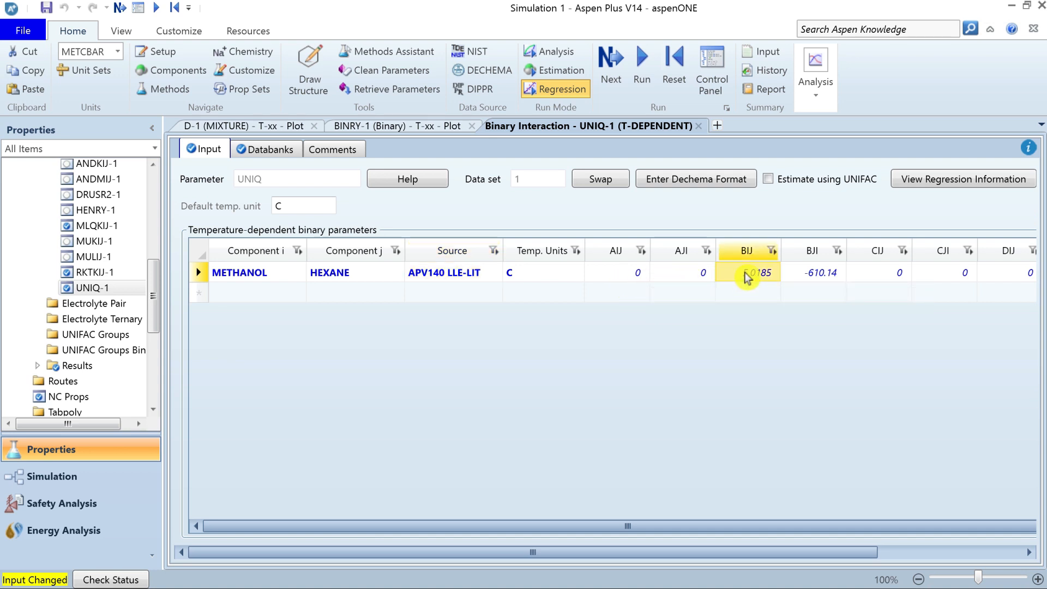
- Create a second binary analysis for METHANOL and HEXANE and change its analysis type to Txx
click(816, 76)
click(830, 155)
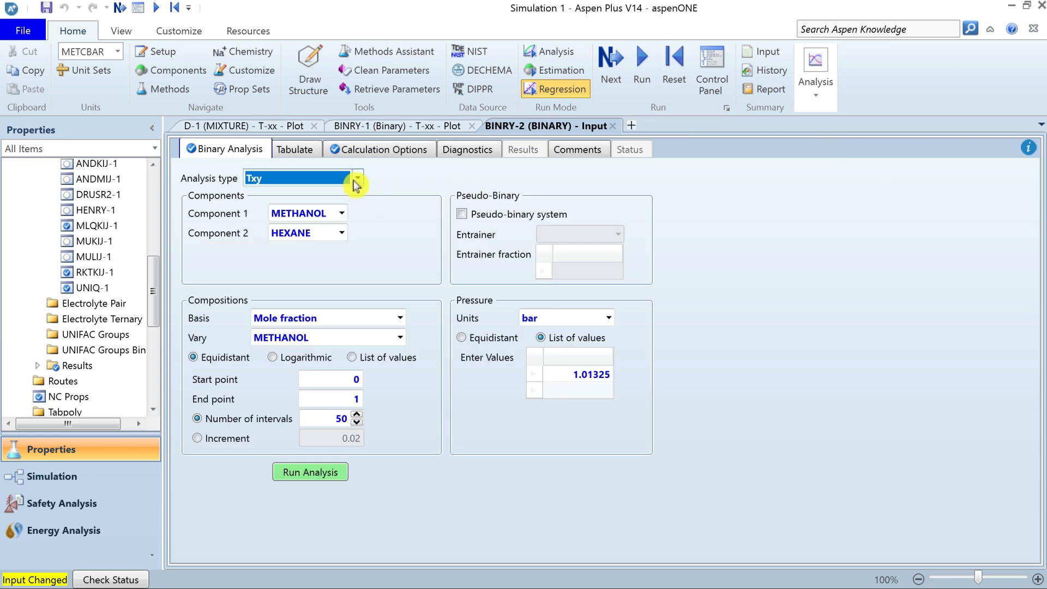
click(356, 181)
click(281, 229)
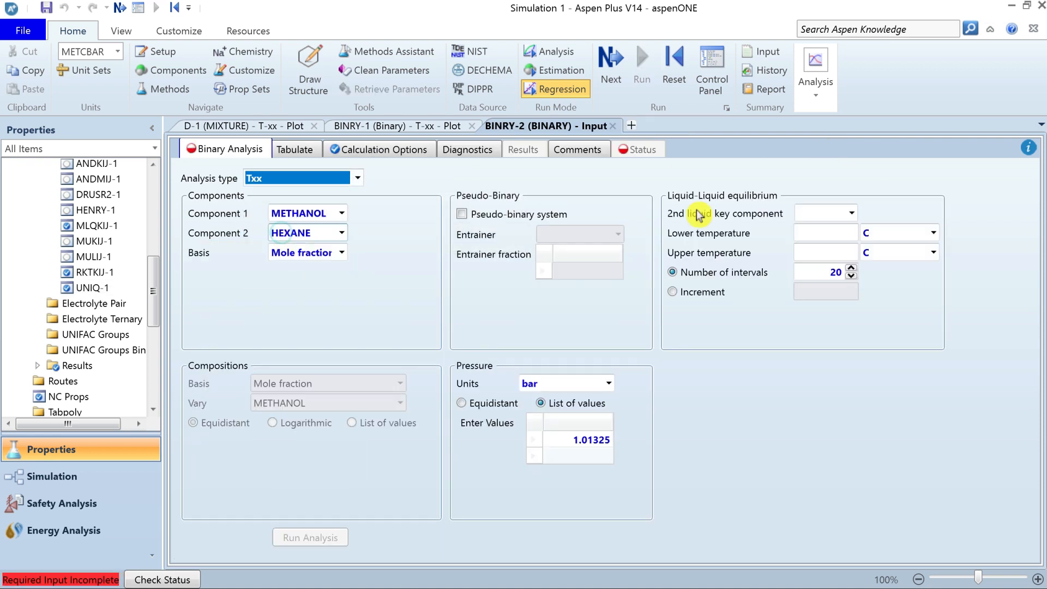
- Set METHANOL as BINRY-2's second liquid key component and the liquid-liquid temperature range to 290–310 K
click(852, 213)
click(828, 237)
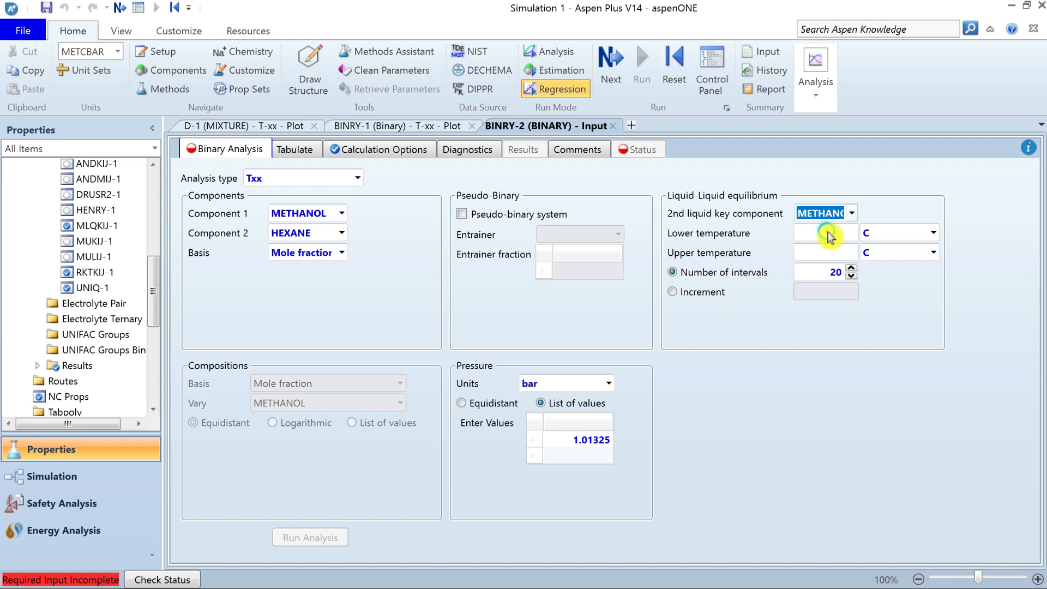
click(829, 234)
text(290)
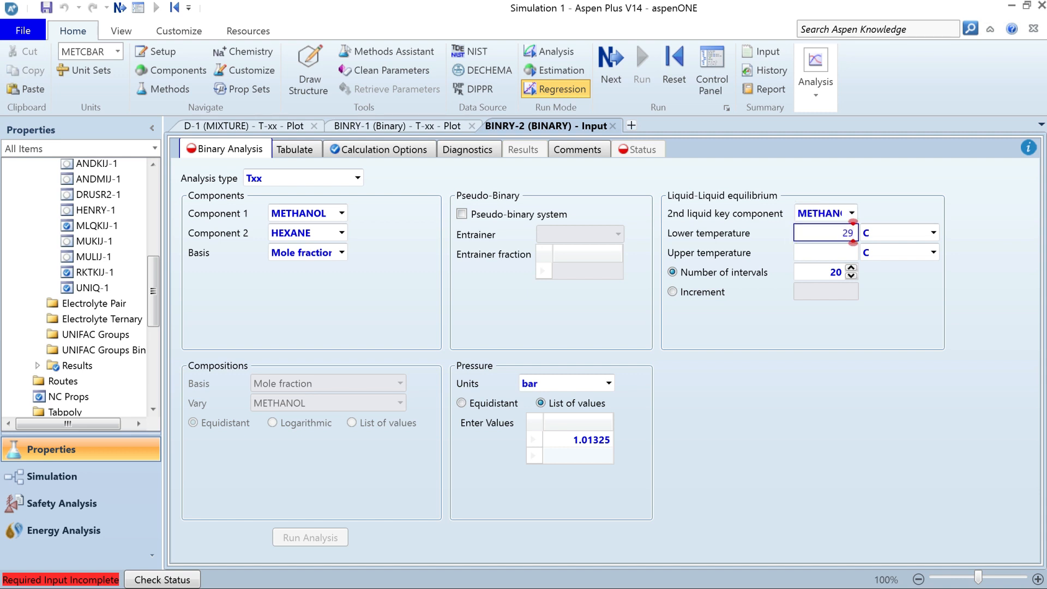
click(852, 253)
text(310)
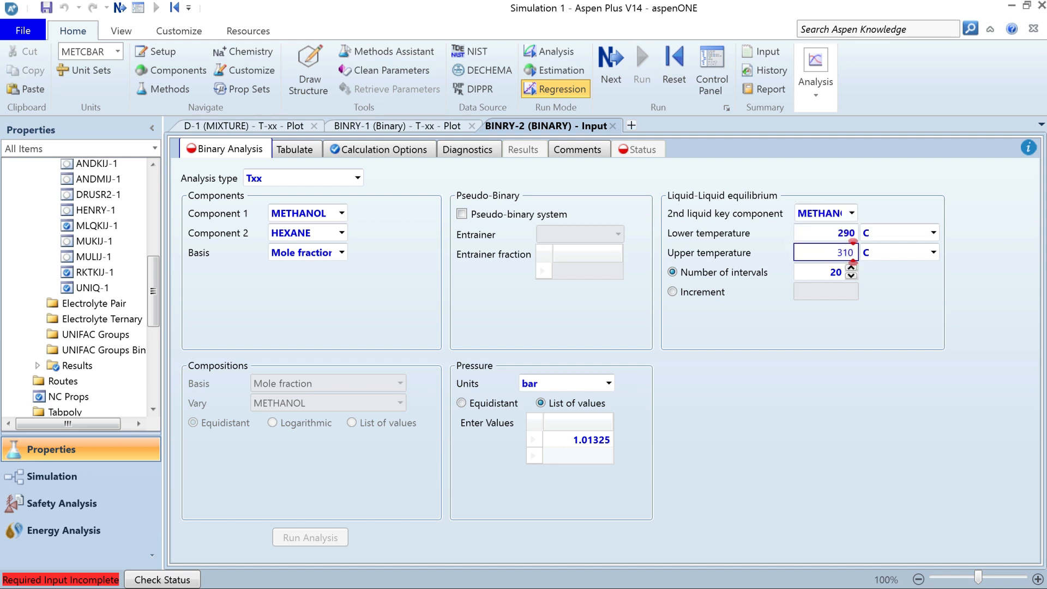
click(895, 238)
text(K)
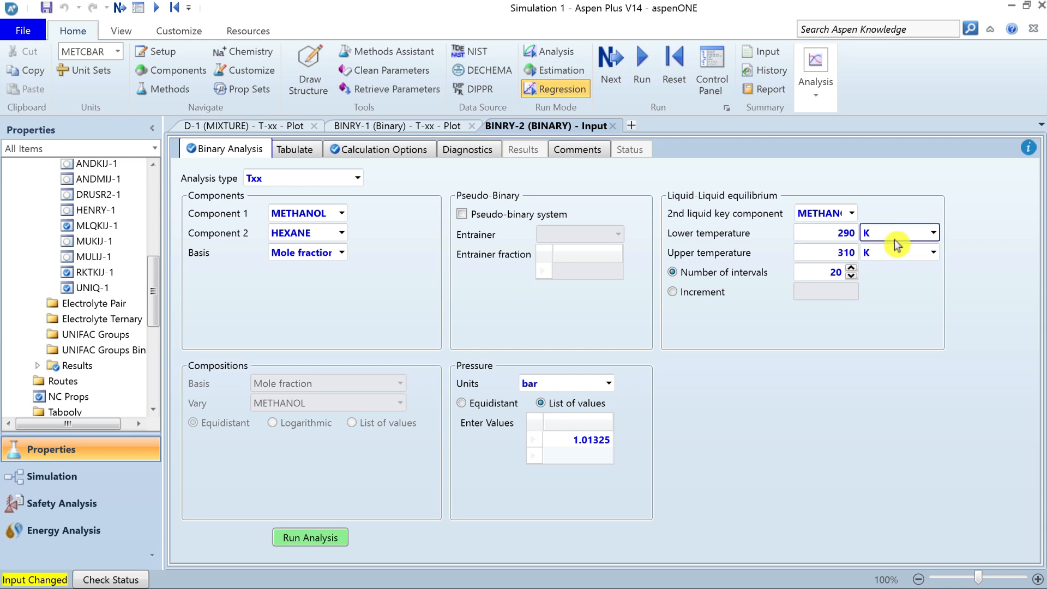
- Set the BINRY-2 pressure to 101300 N/sqm and run the analysis
click(564, 443)
text(101300)
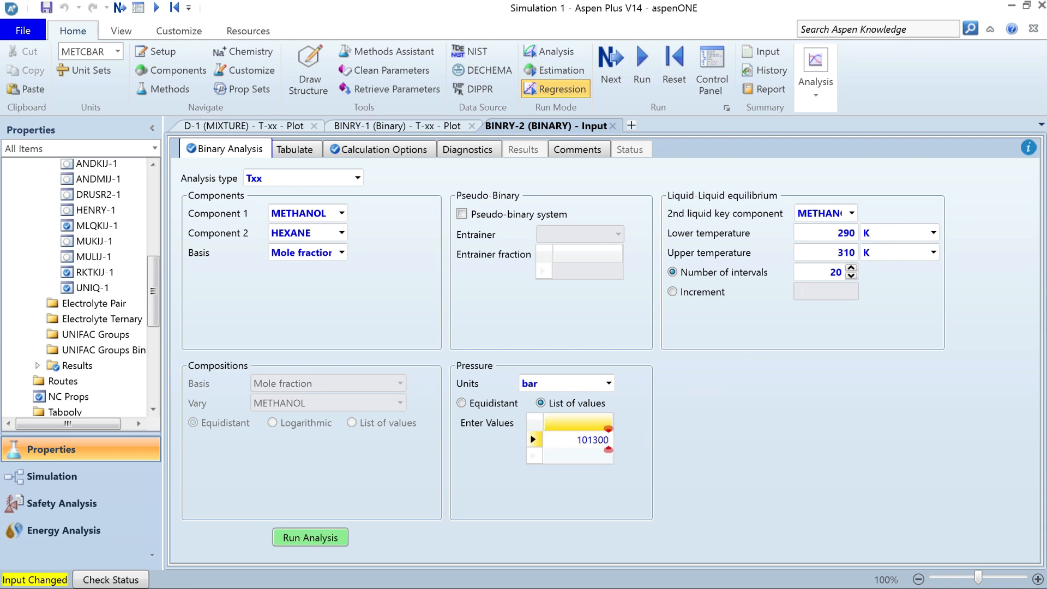
key(Return)
click(609, 383)
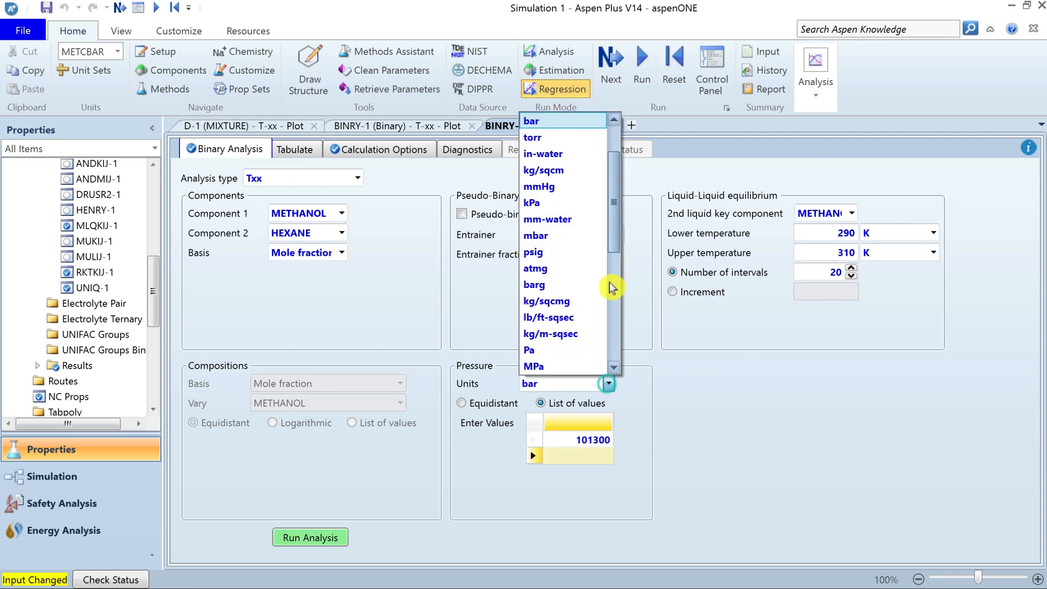
drag(610, 248, 610, 218)
click(542, 125)
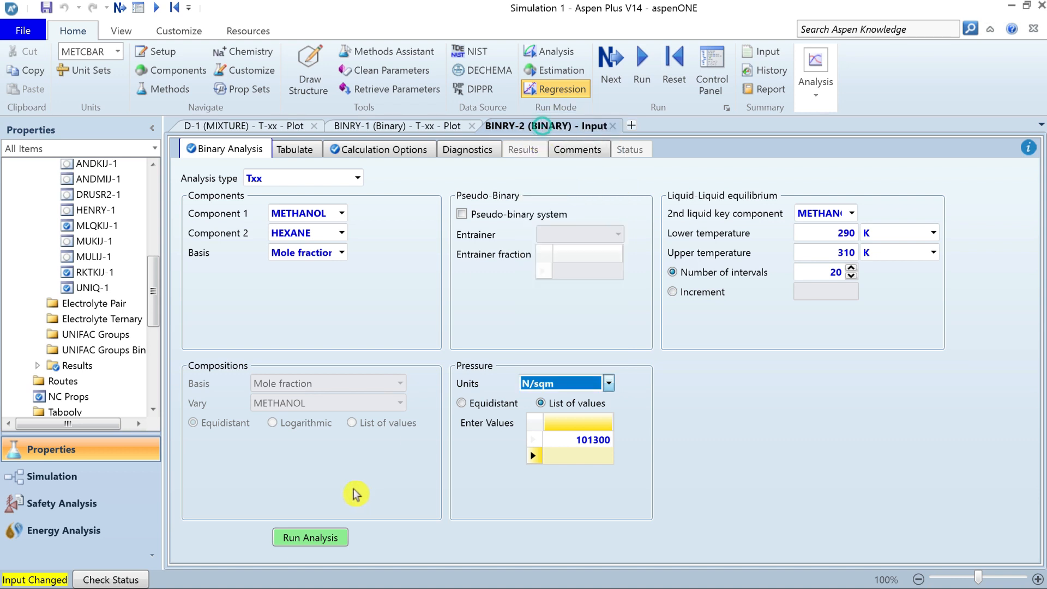
click(311, 539)
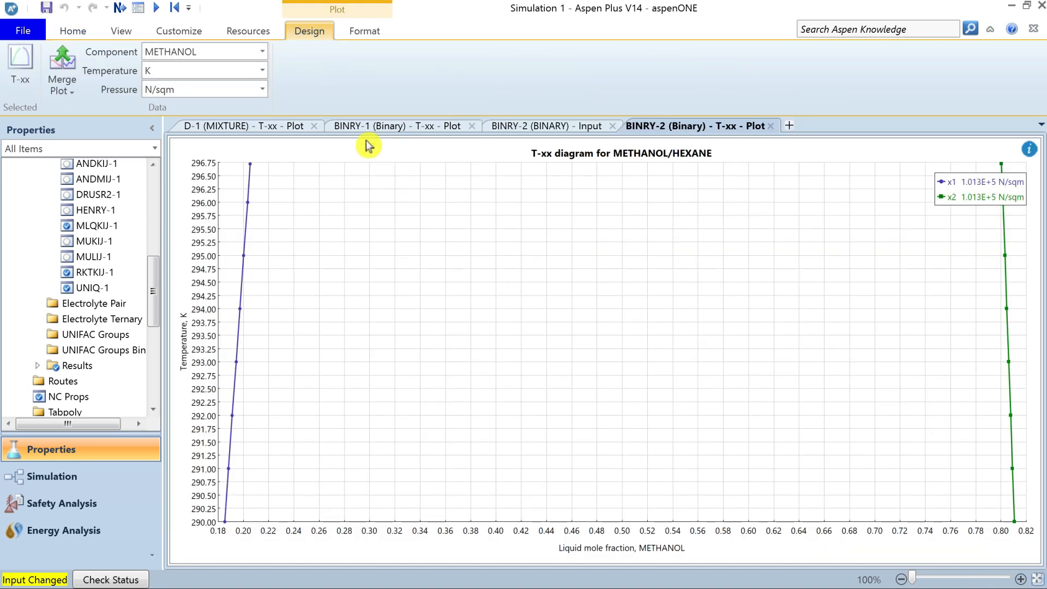
- Merge the BINRY-1 T-xx plot into the BINRY-2 T-xx plot and map all curves to a single Y axis
click(364, 130)
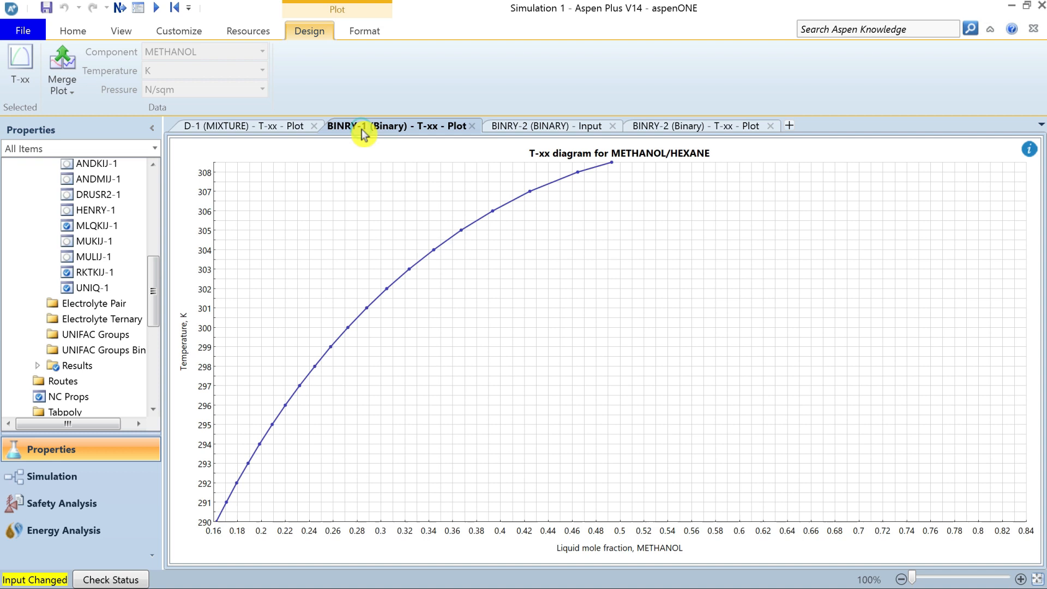
click(68, 90)
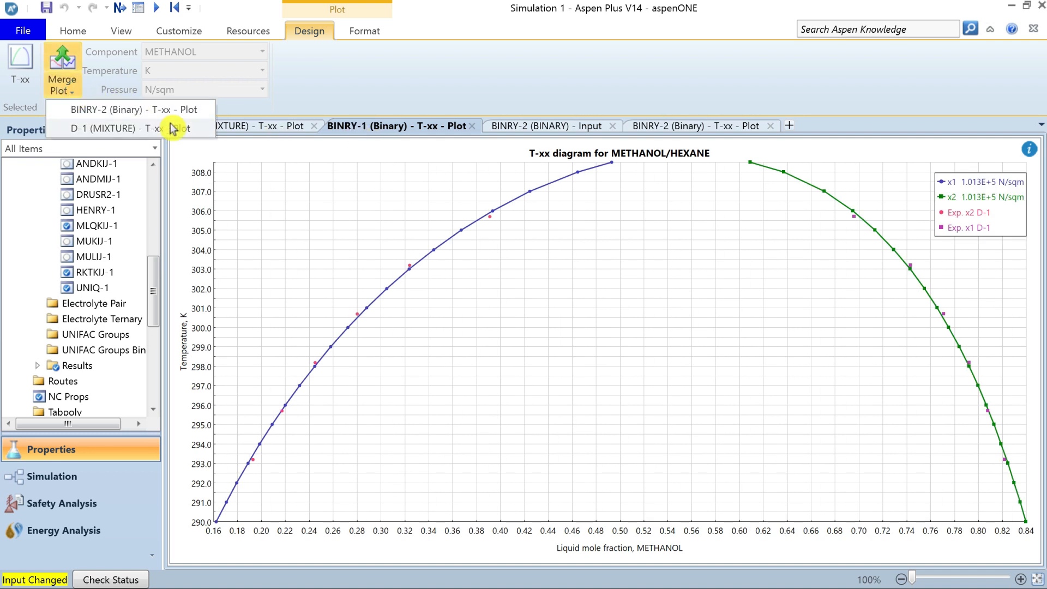
click(179, 116)
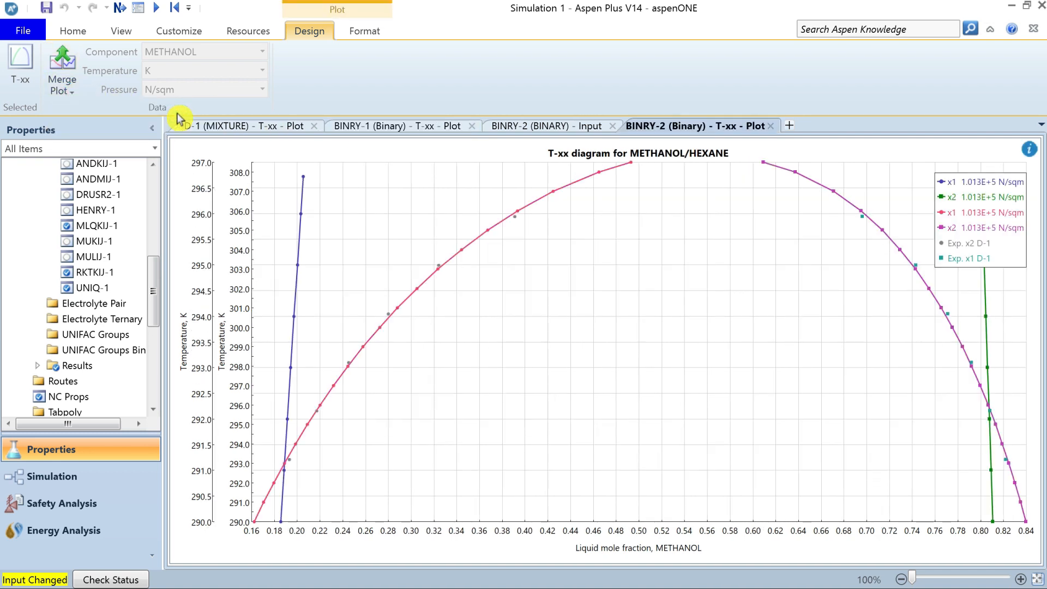
right_click(363, 241)
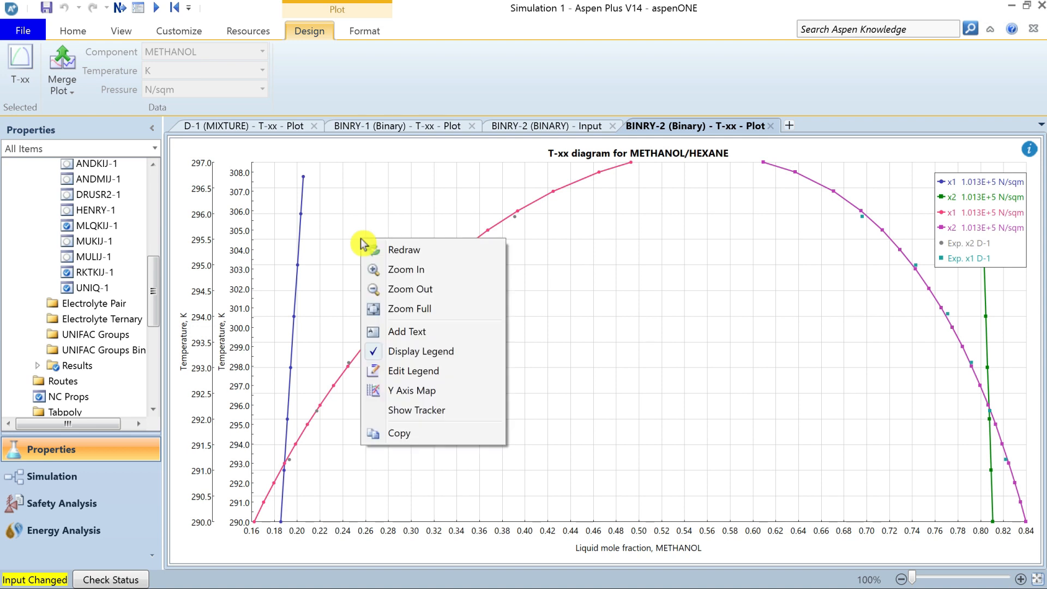
click(442, 390)
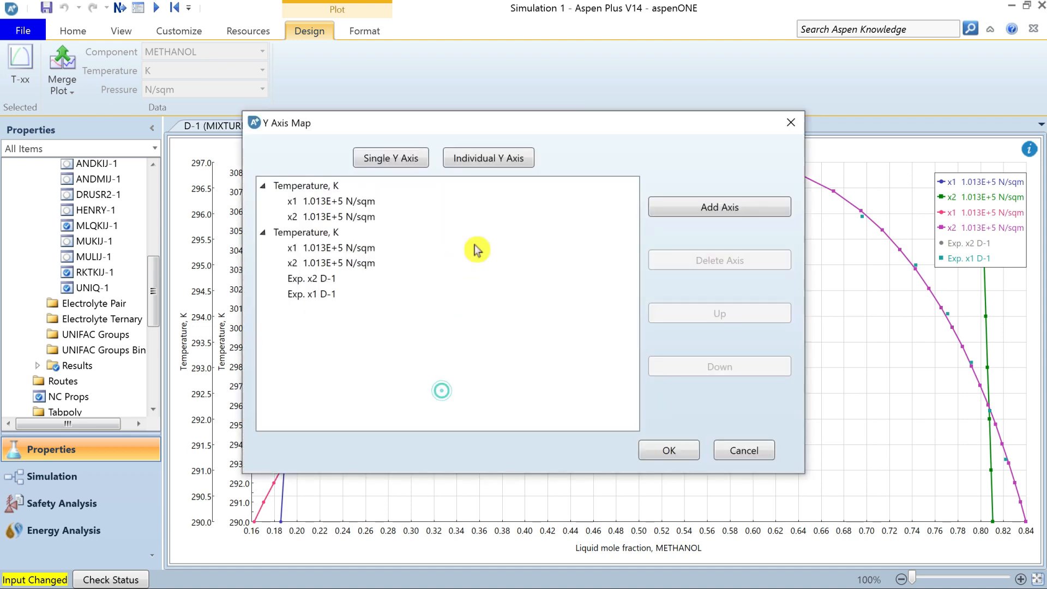
click(402, 160)
click(667, 453)
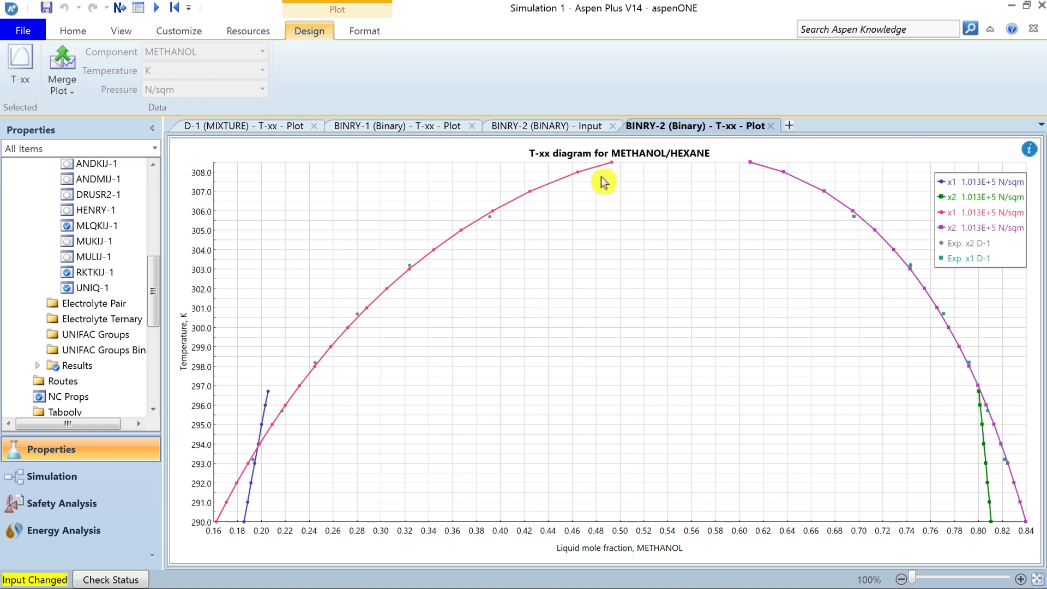
mouse_move(826, 196)
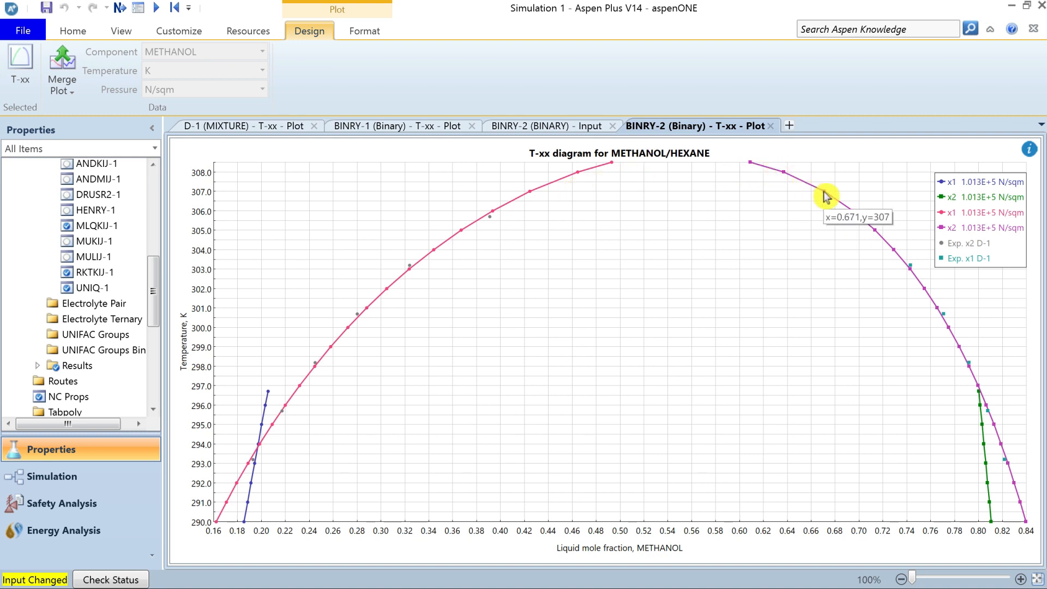